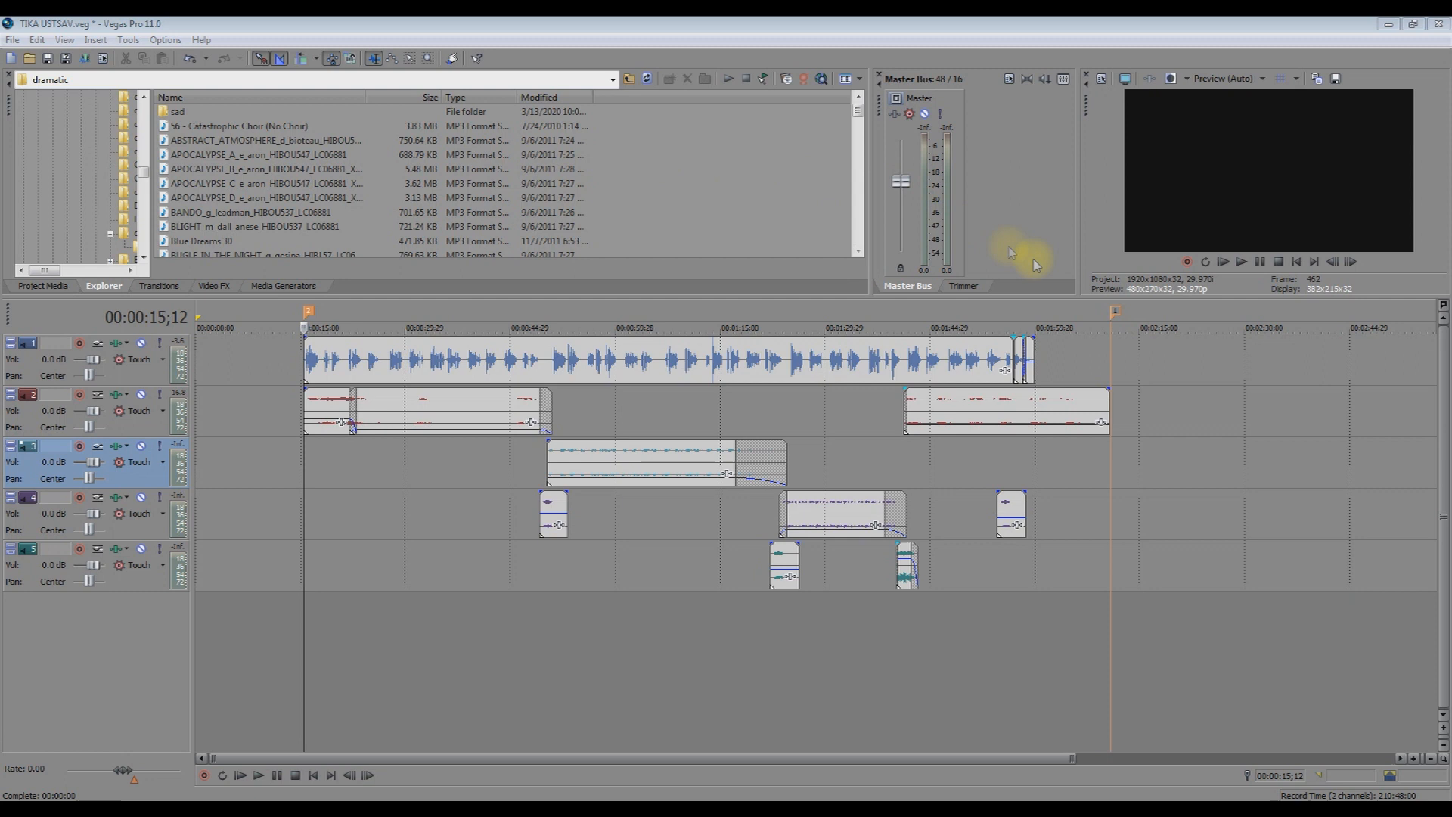
# Close the Video Preview window so the explorer and master bus expand into its space.
pyautogui.click(1089, 78)
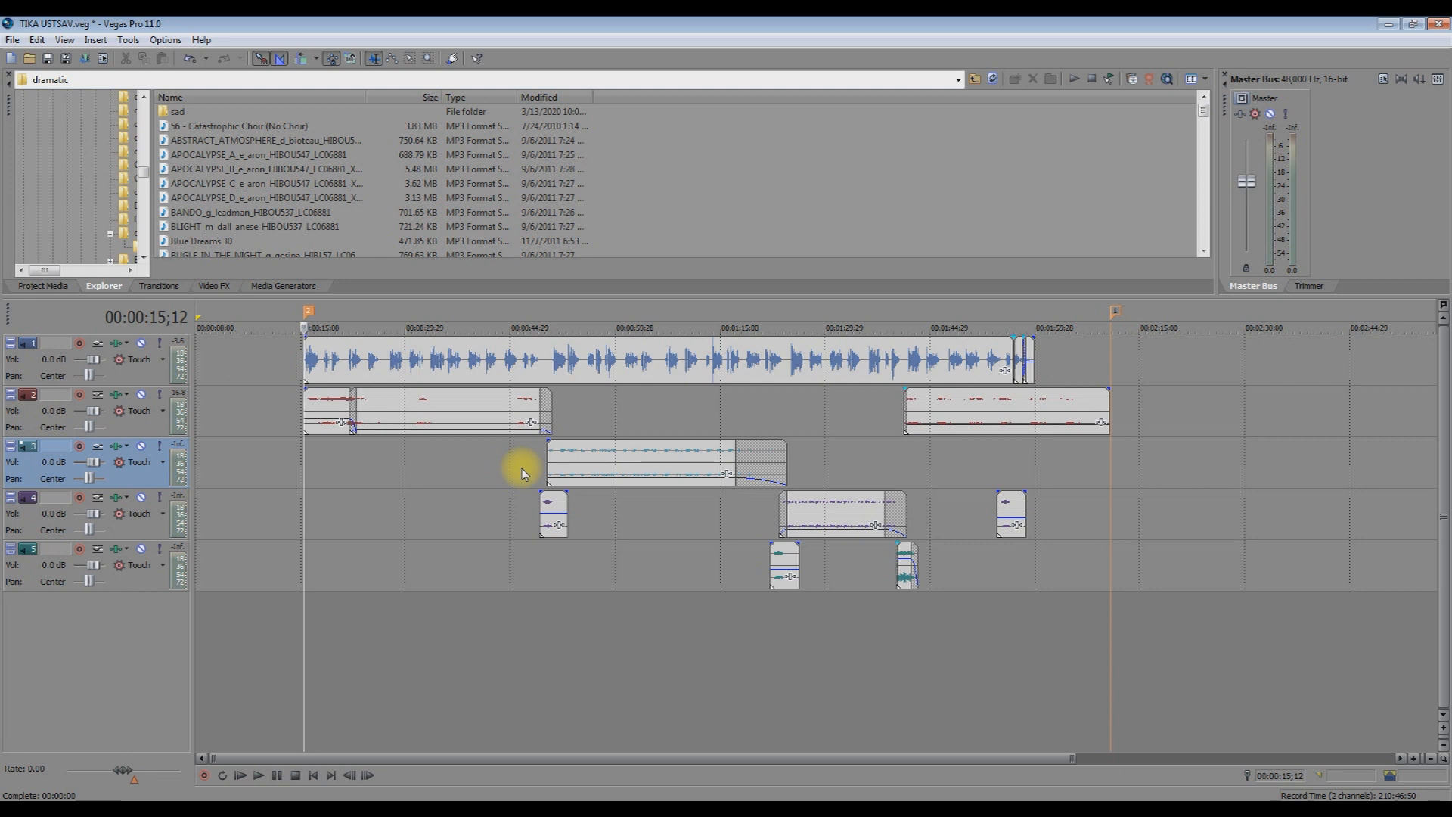
pyautogui.press('space')
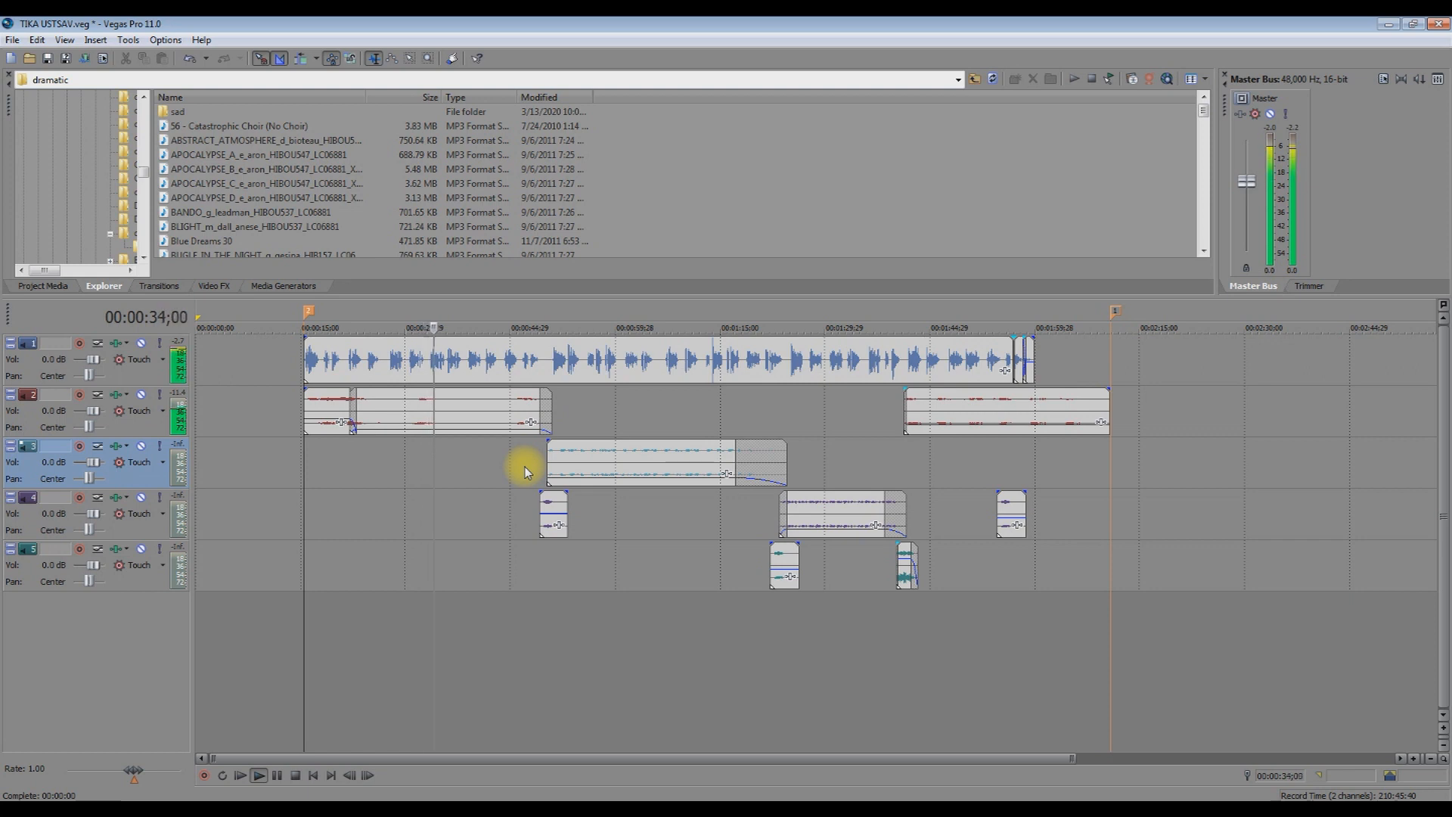
pyautogui.press('space')
pyautogui.click(525, 454)
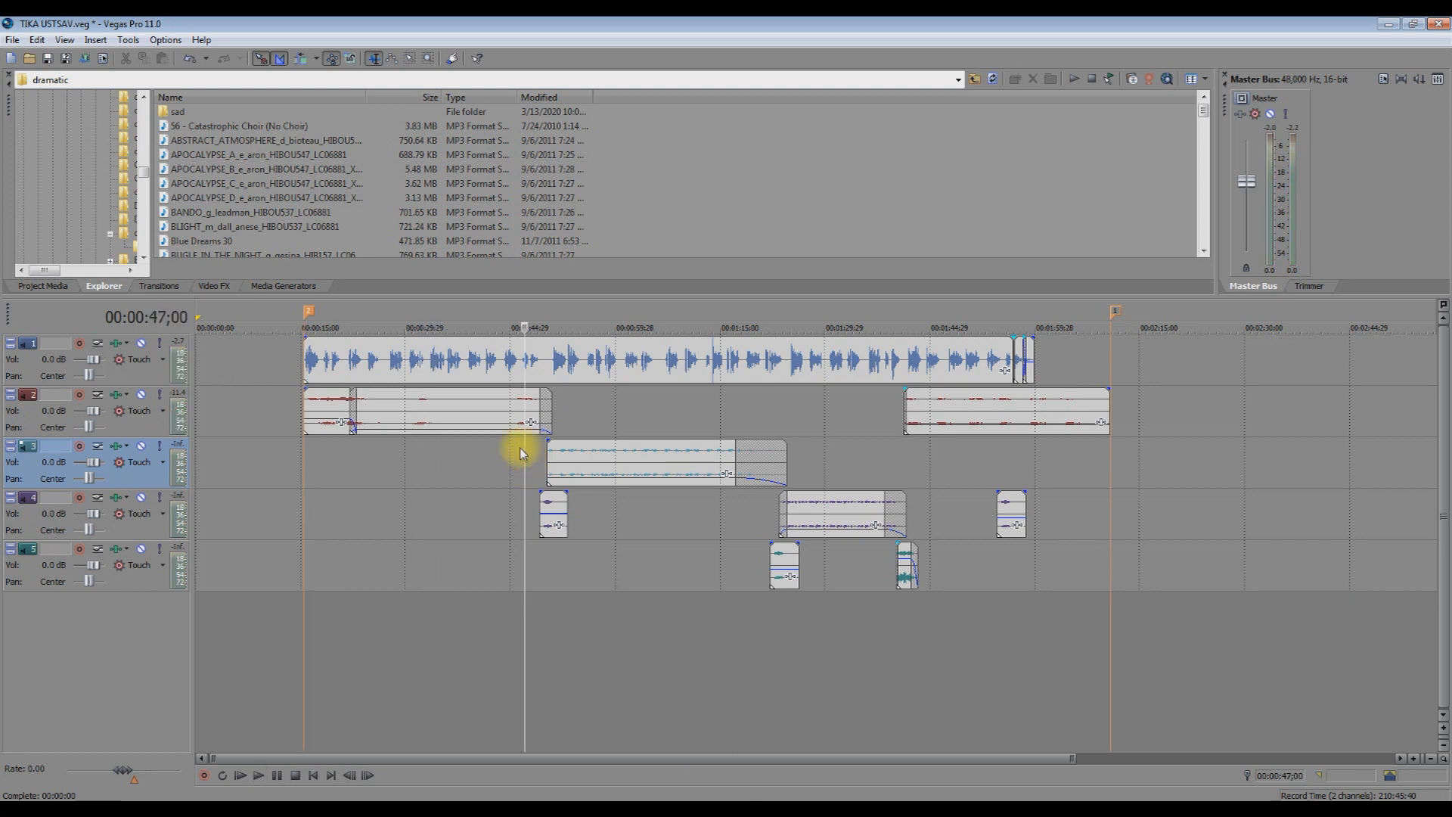
pyautogui.click(520, 450)
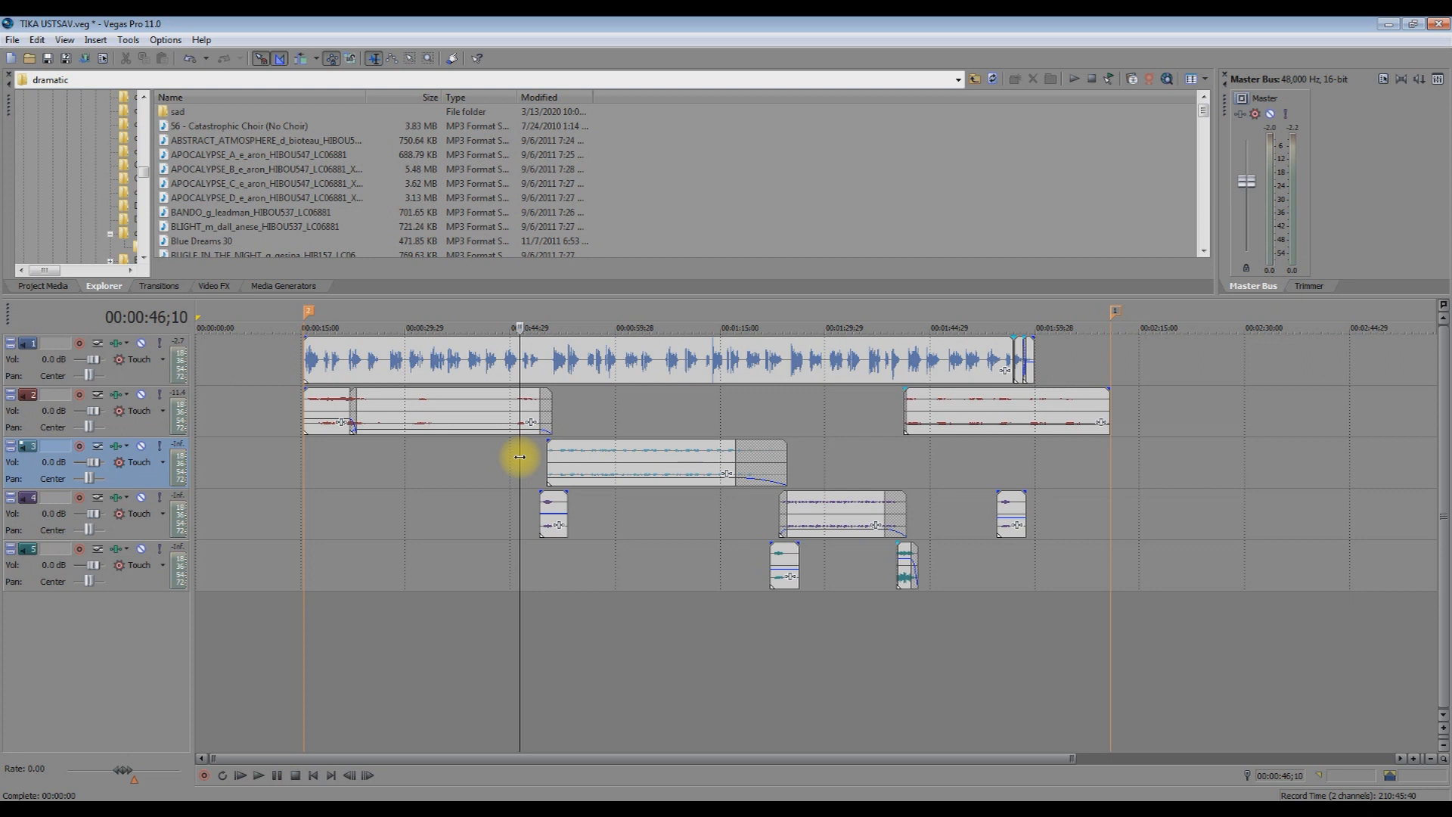
pyautogui.press('space')
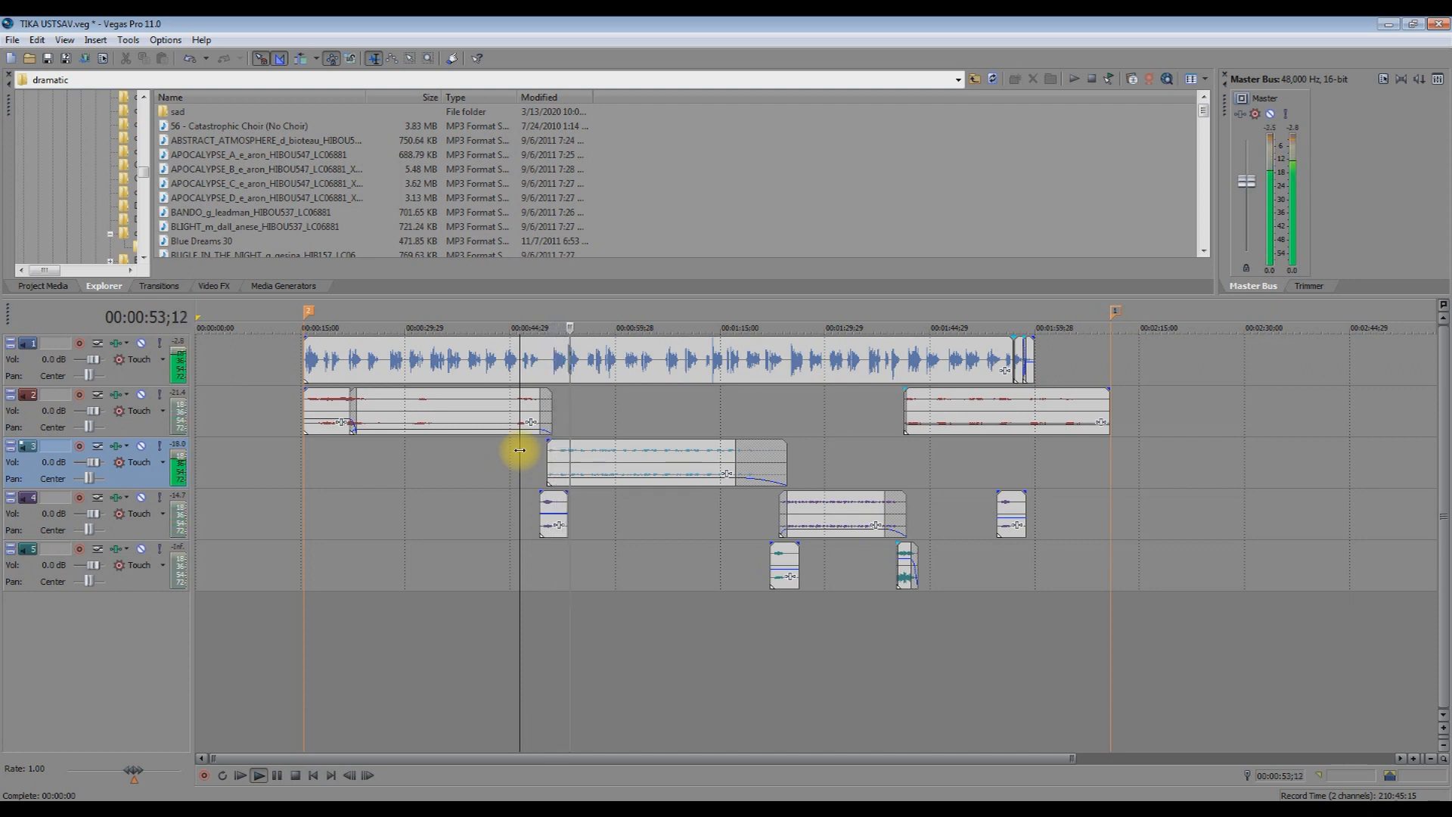
pyautogui.press('space')
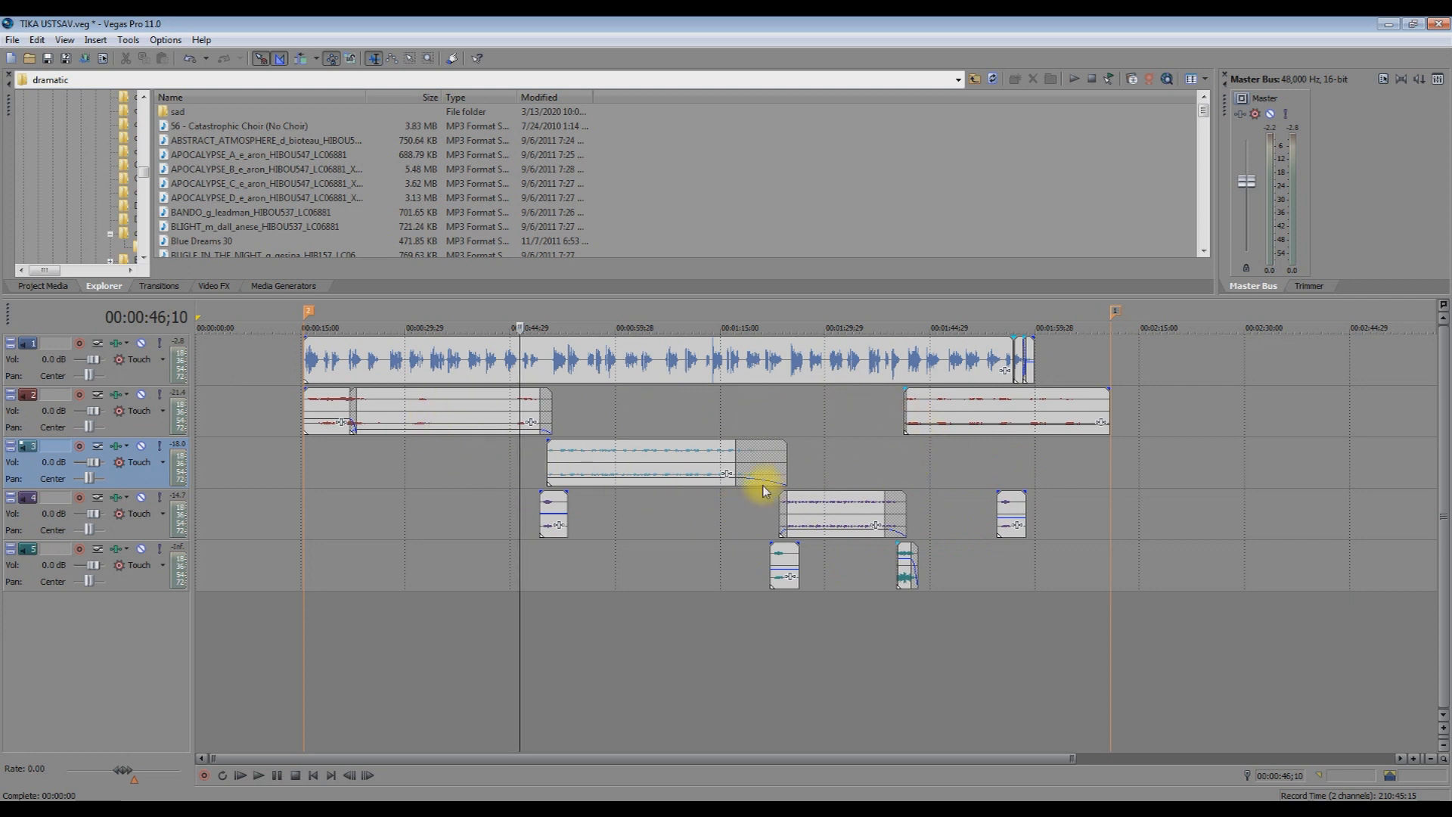
pyautogui.press('space')
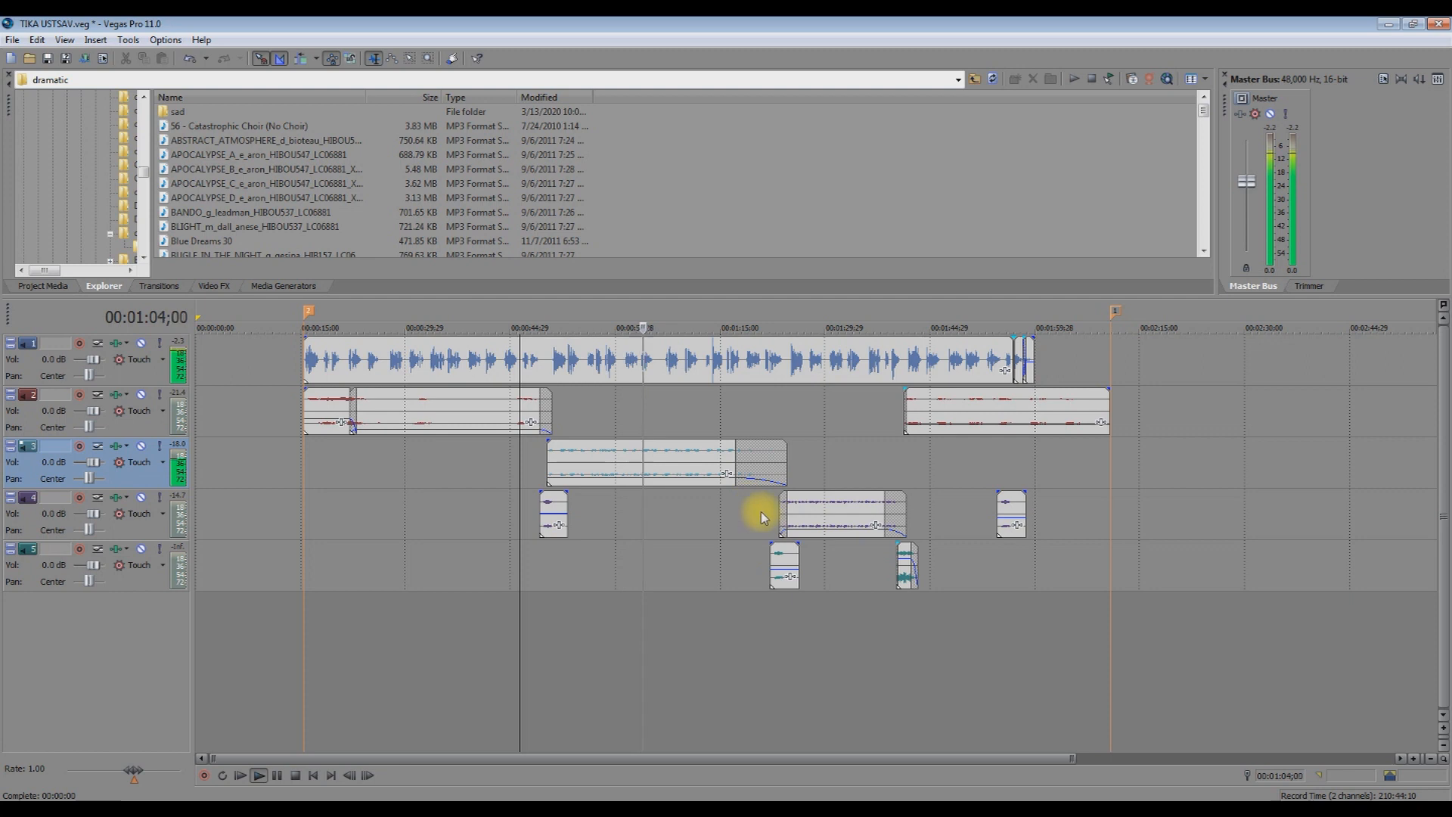
pyautogui.press('space')
# Play the mix from 01:21;06 on track 4, zooming the timeline, then stop.
pyautogui.click(765, 505)
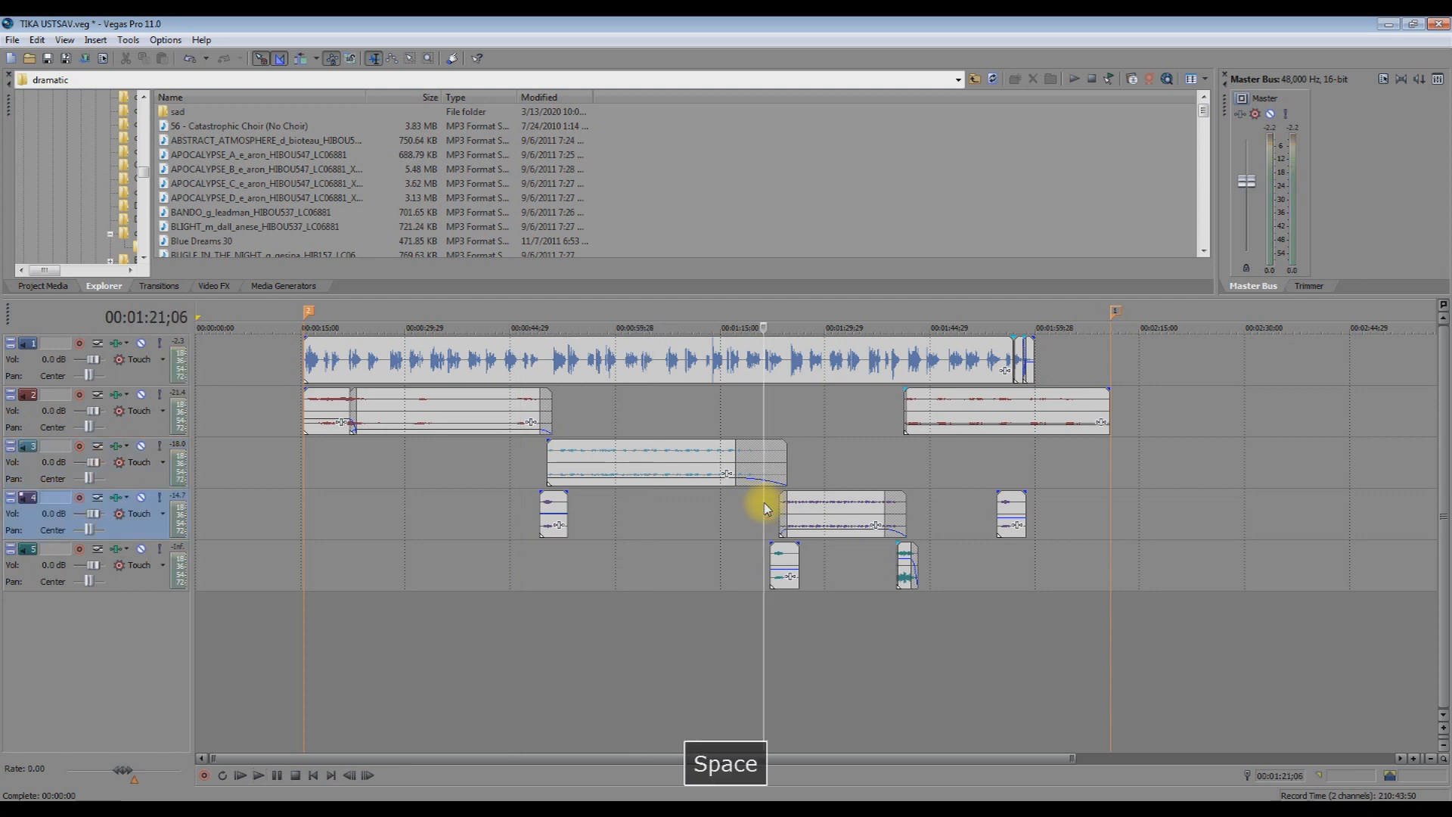
pyautogui.press('space')
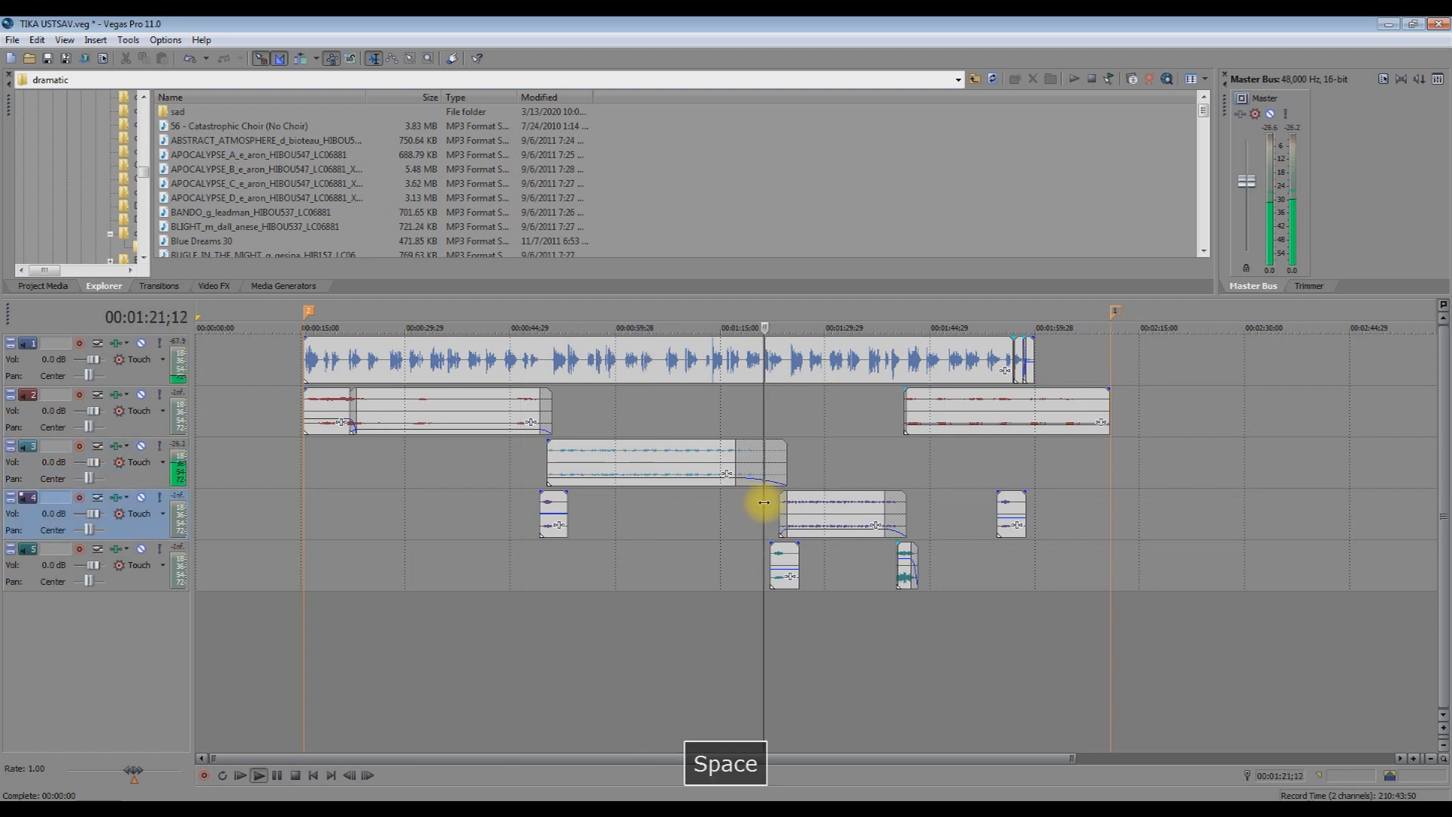
pyautogui.scroll(5, 764, 502)
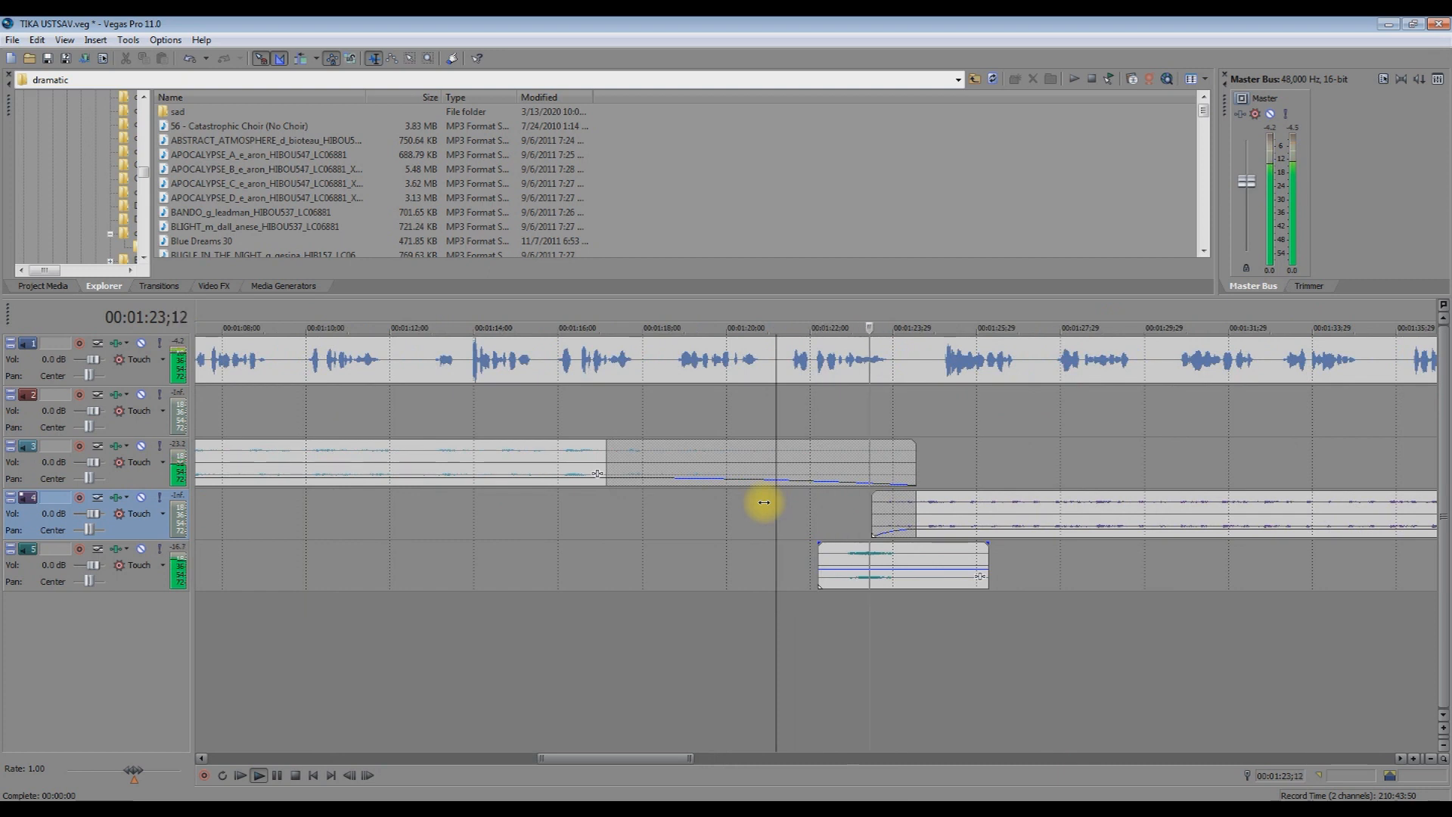
pyautogui.scroll(-6, 765, 502)
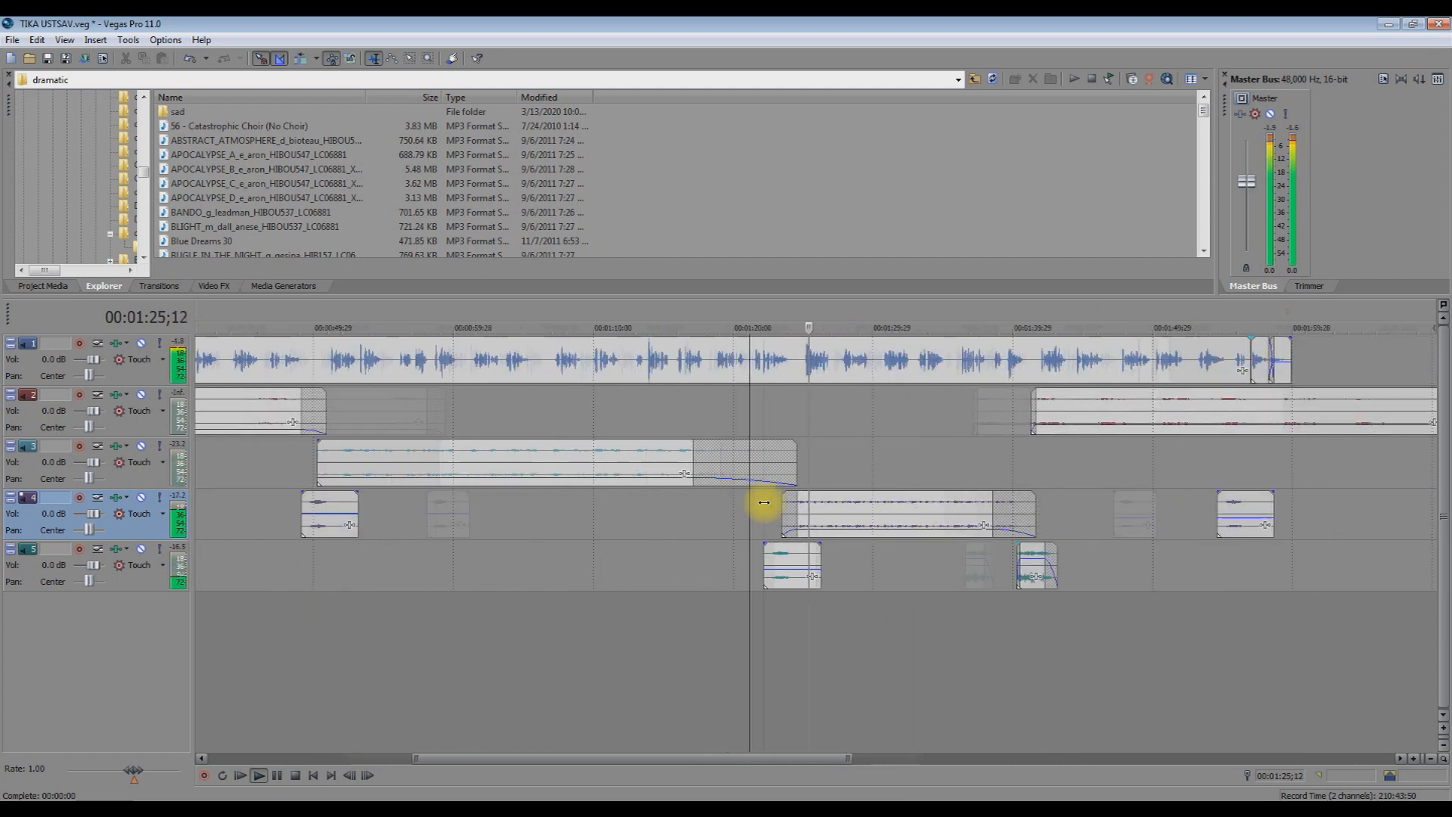
pyautogui.press('space')
# Play the mix again from about 01:40;07, then stop.
pyautogui.click(961, 455)
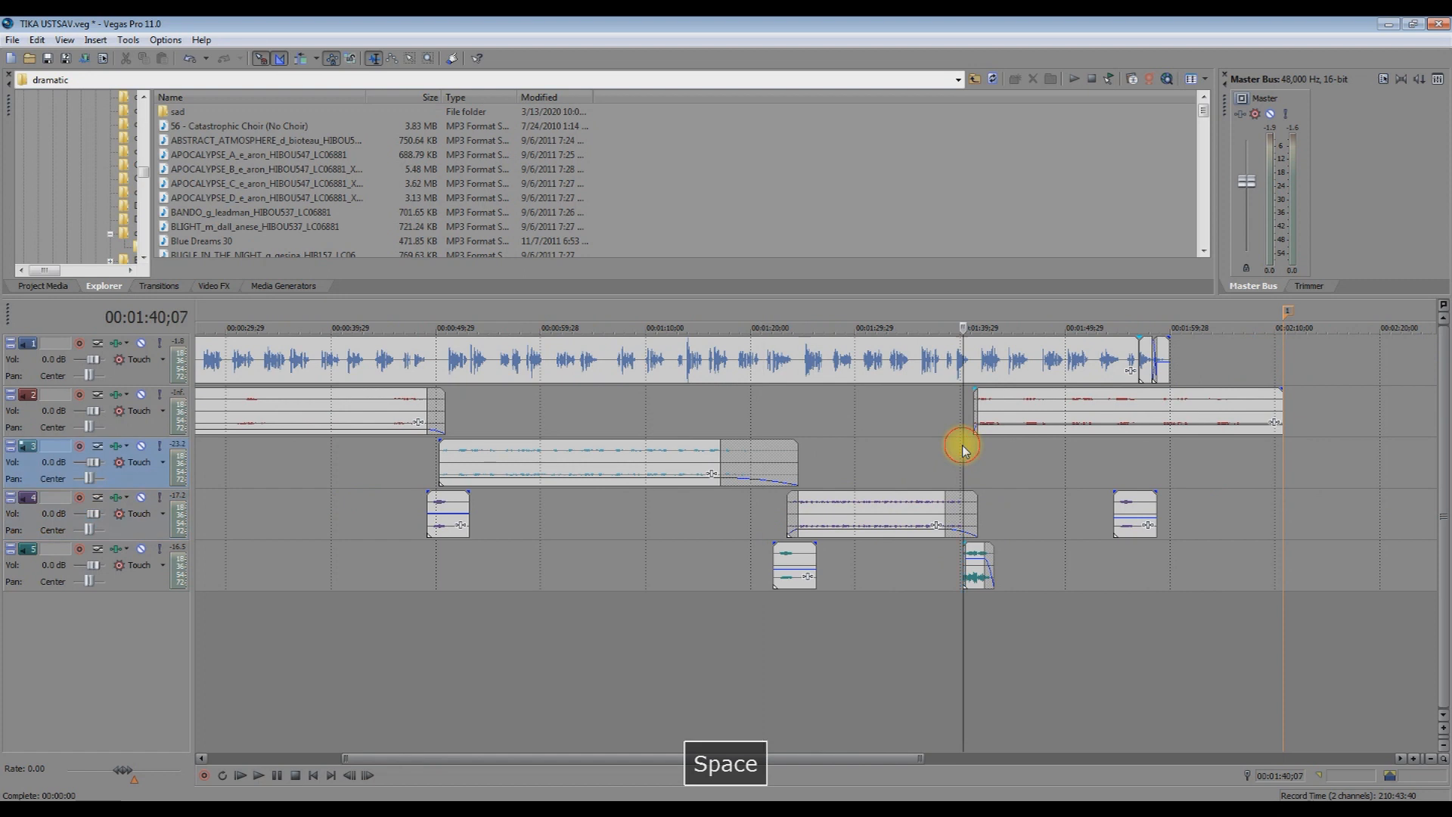
pyautogui.press('space')
pyautogui.scroll(5, 959, 452)
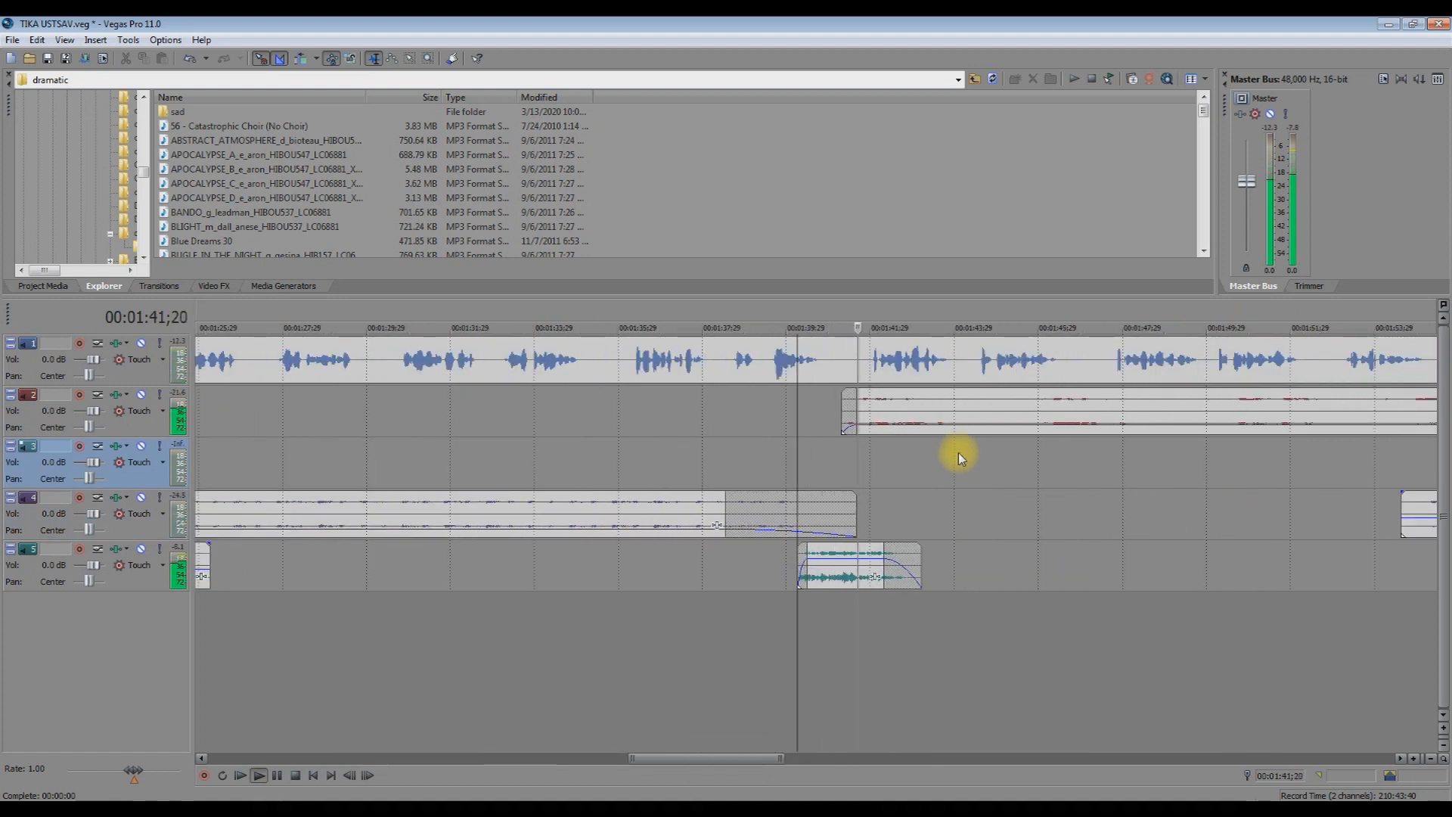
pyautogui.scroll(-5, 959, 453)
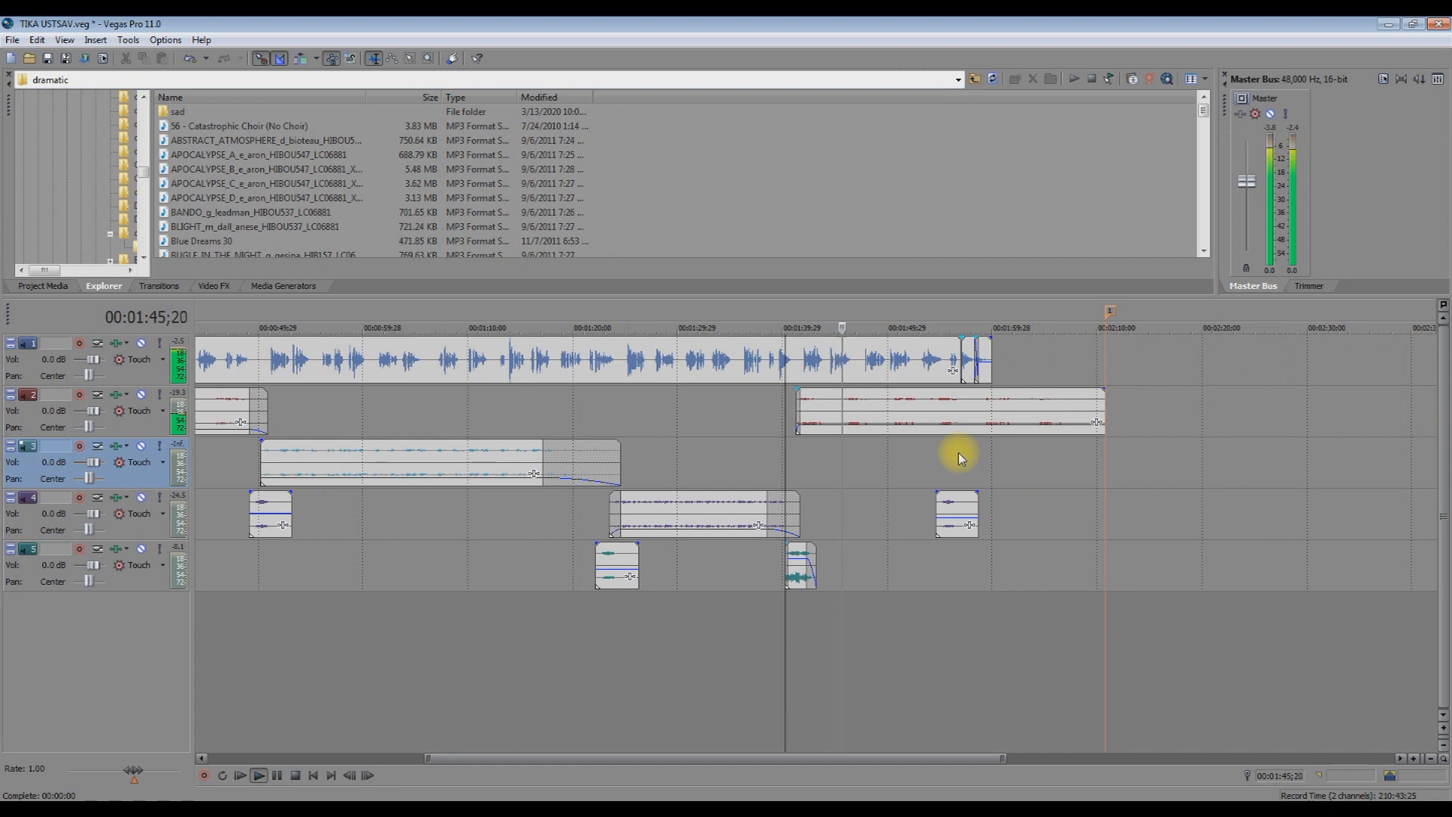
pyautogui.press('space')
# Select the track 2 clip near 01:55;11 and play from there, then stop.
pyautogui.click(943, 432)
pyautogui.press('space')
pyautogui.scroll(5, 941, 450)
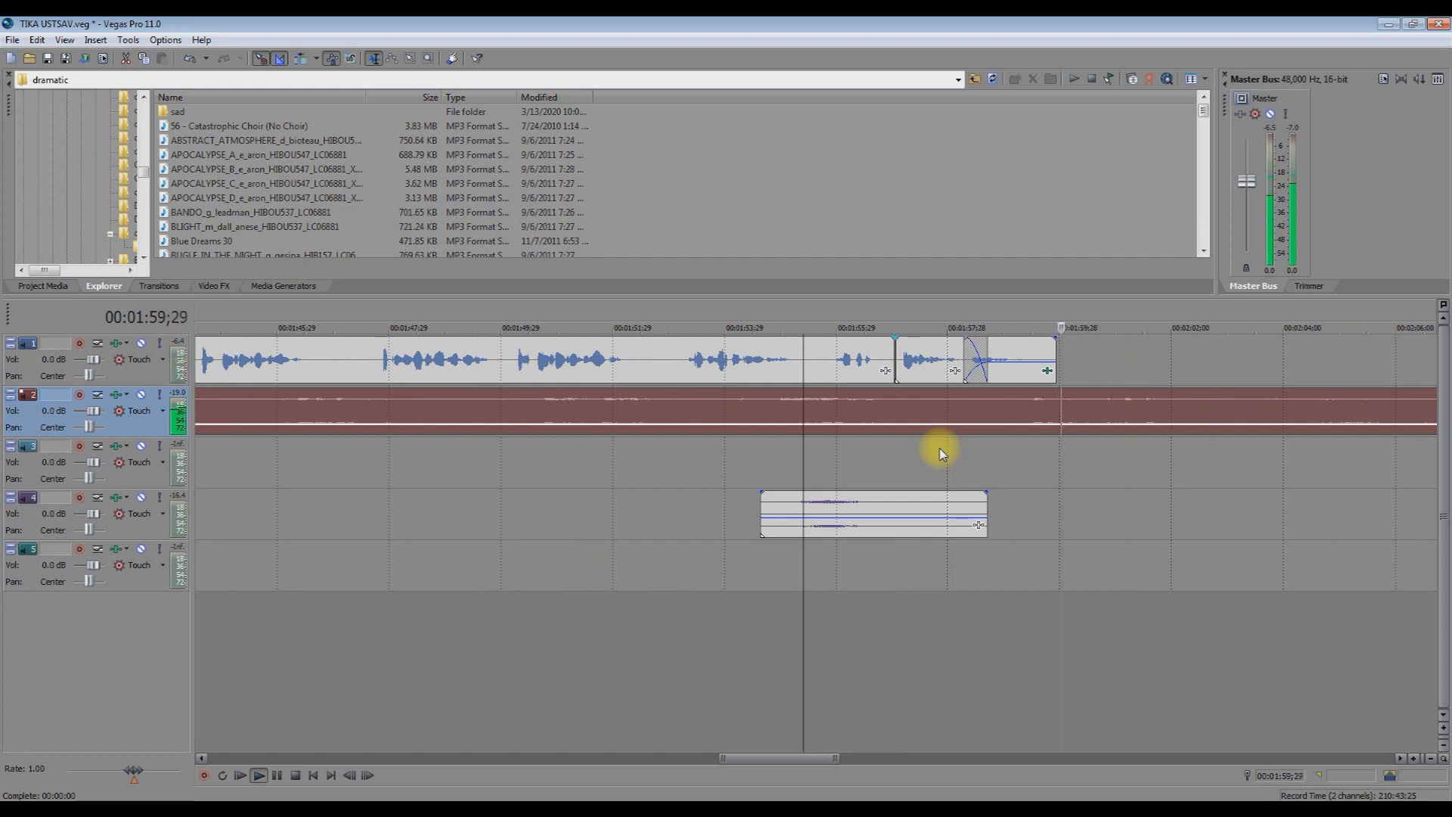
pyautogui.press('space')
pyautogui.scroll(-5, 943, 451)
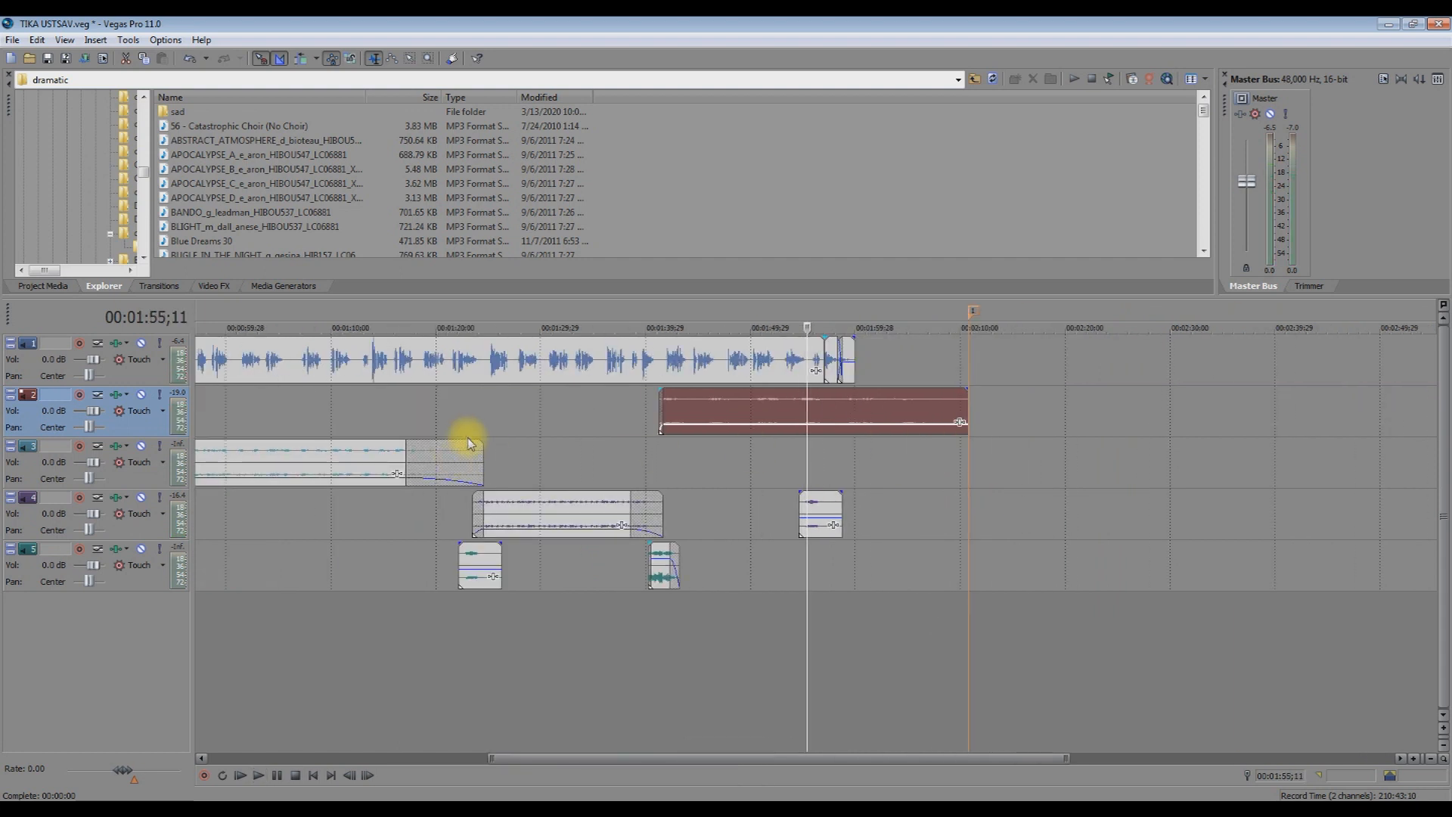
pyautogui.scroll(-3, 469, 443)
# Solo track 2 and play briefly from 00:00:15.
pyautogui.click(159, 394)
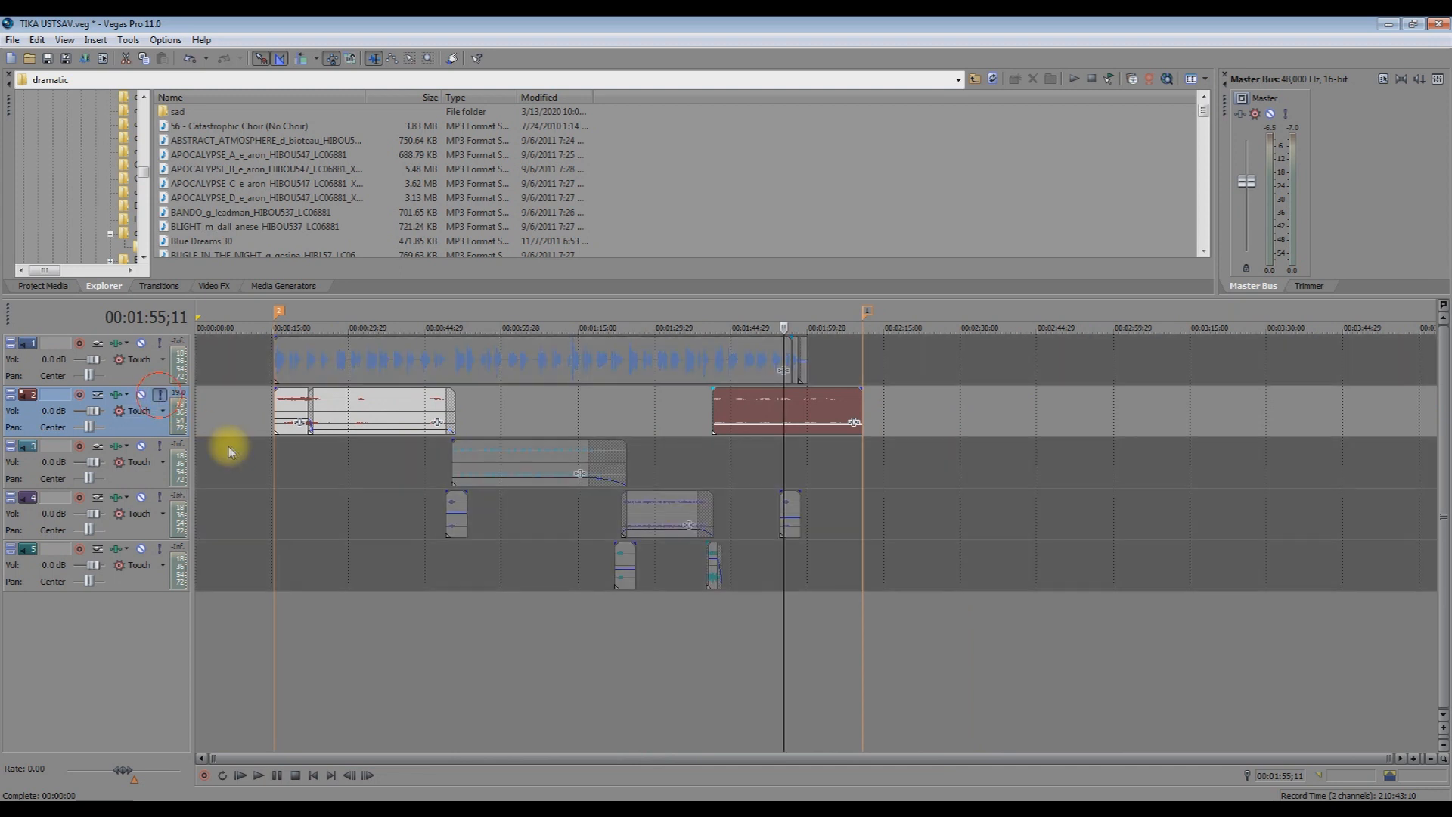
pyautogui.click(274, 450)
pyautogui.press('space')
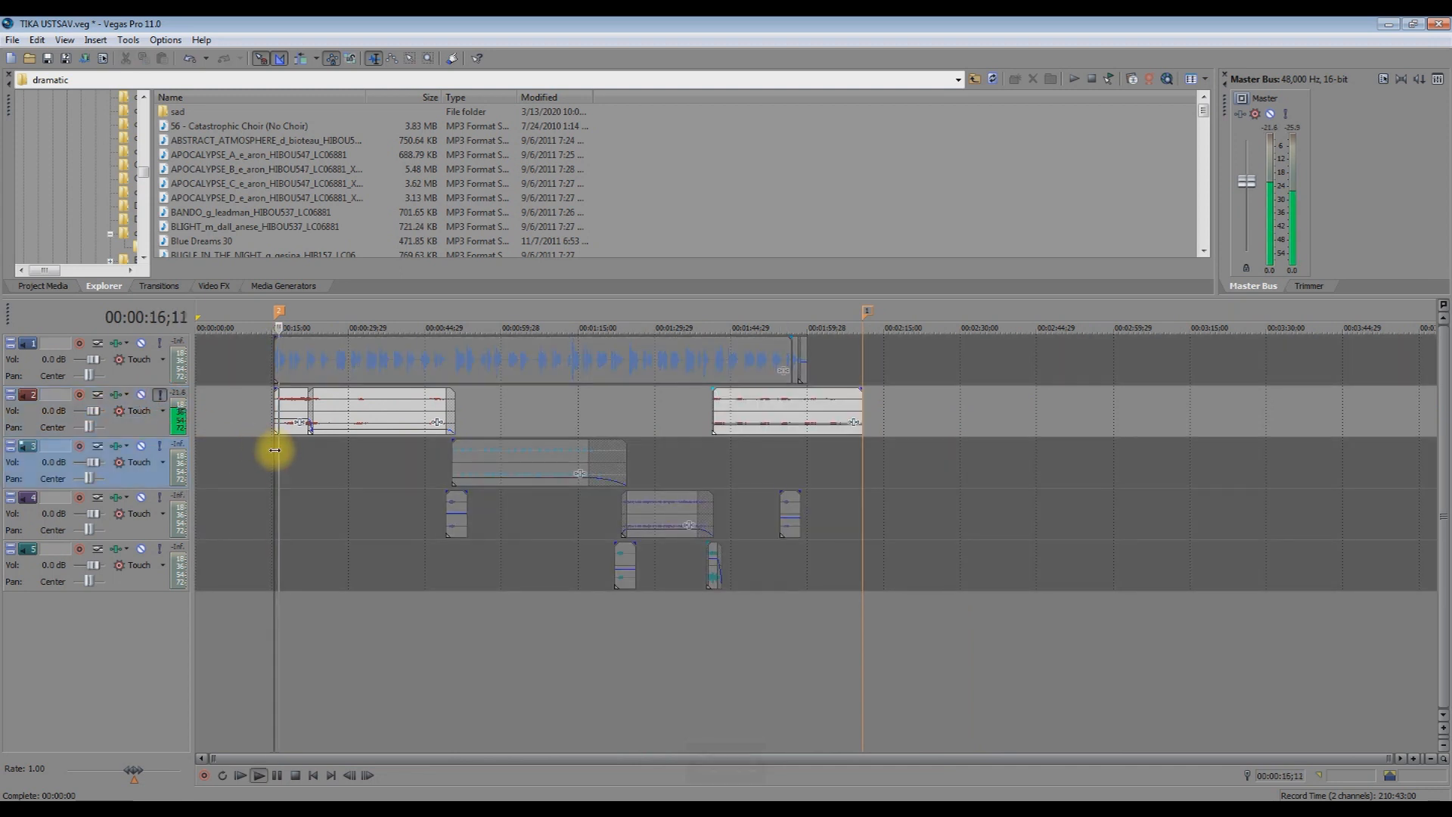
pyautogui.press('space')
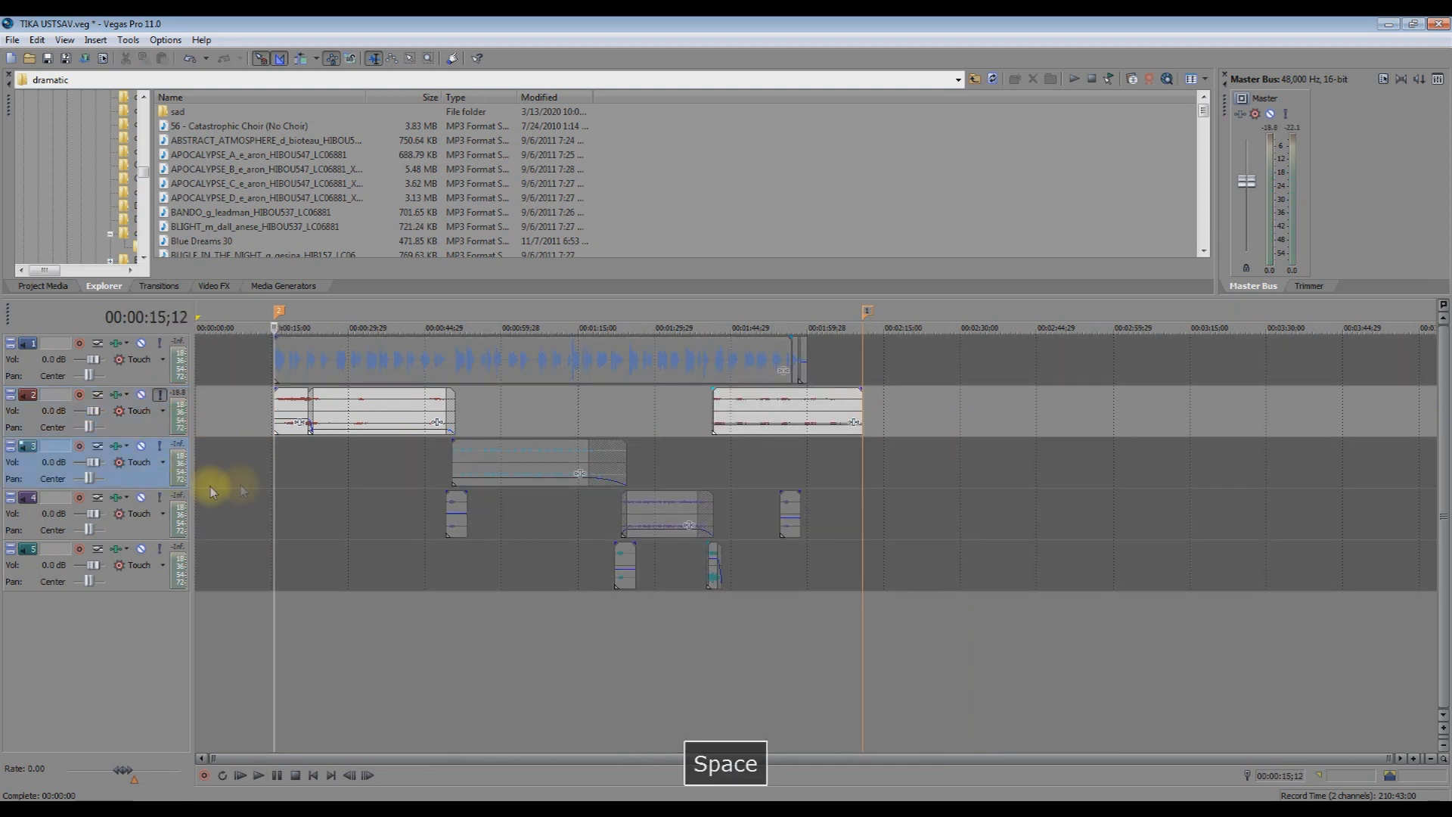
# Solo track 3, play its clip alone, then turn its solo off.
pyautogui.click(447, 480)
pyautogui.press('space')
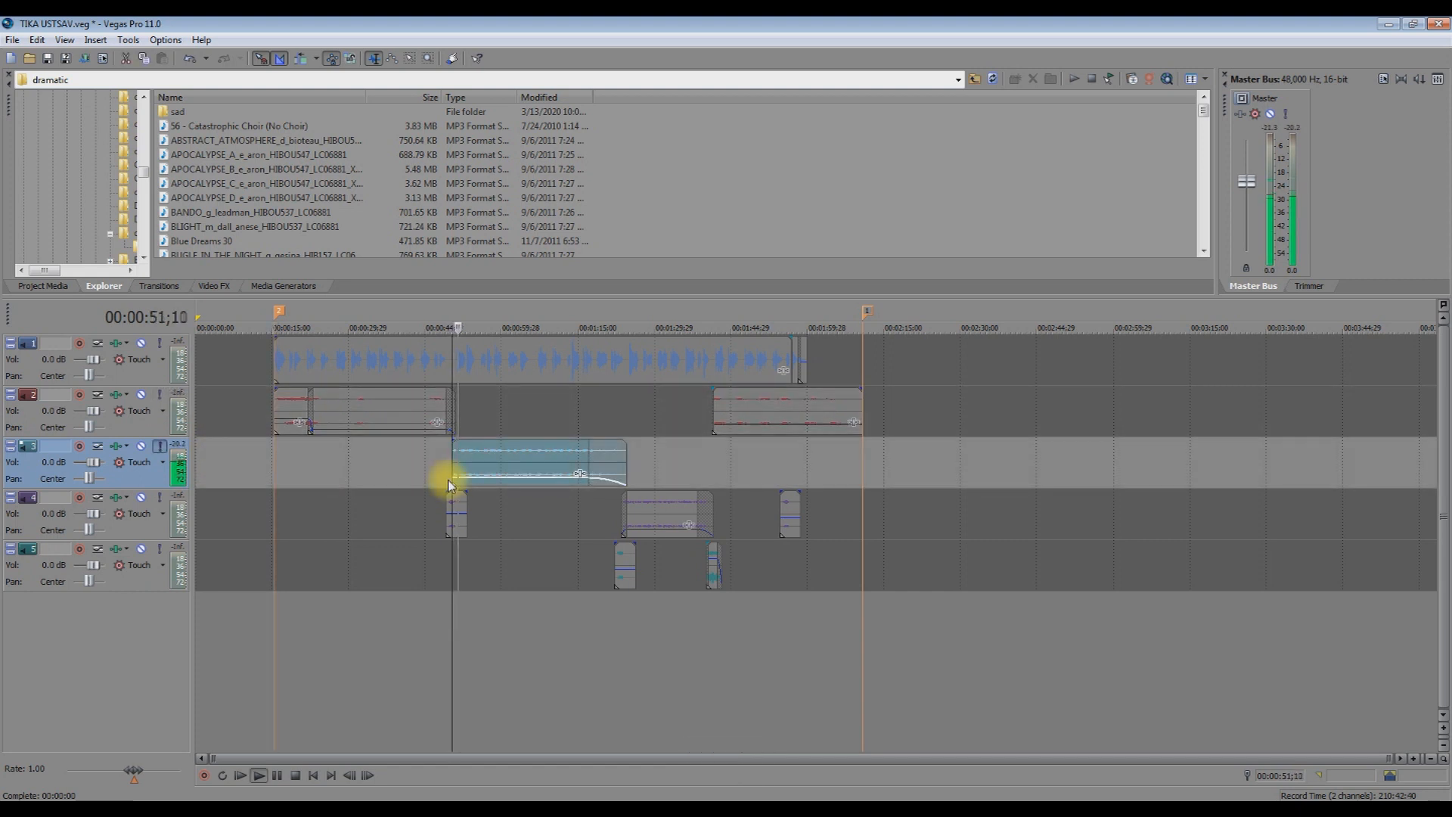
pyautogui.press('space')
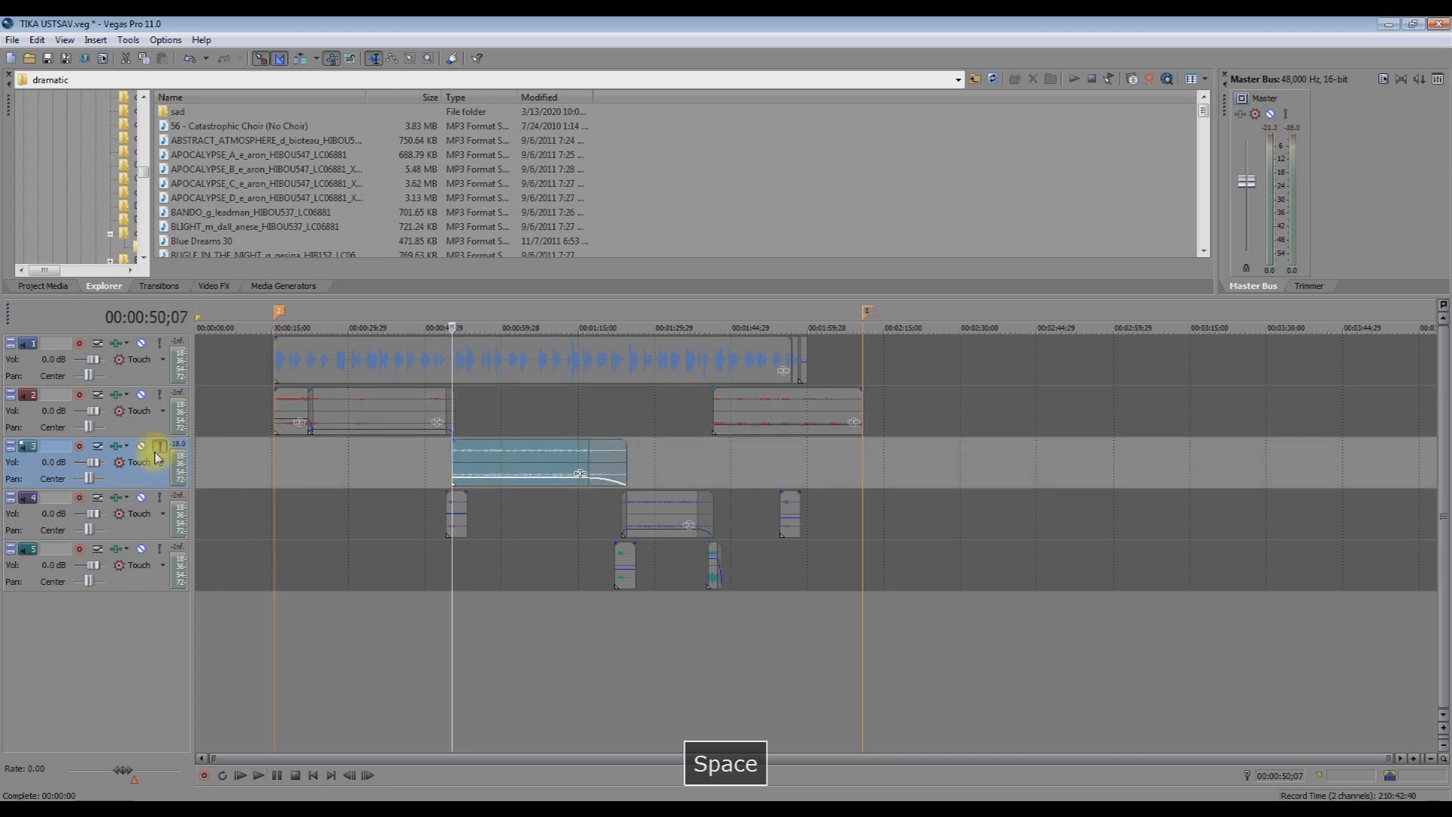
pyautogui.click(159, 446)
# Solo track 4 and play its first clip alone from 49;03.
pyautogui.click(160, 497)
pyautogui.click(450, 505)
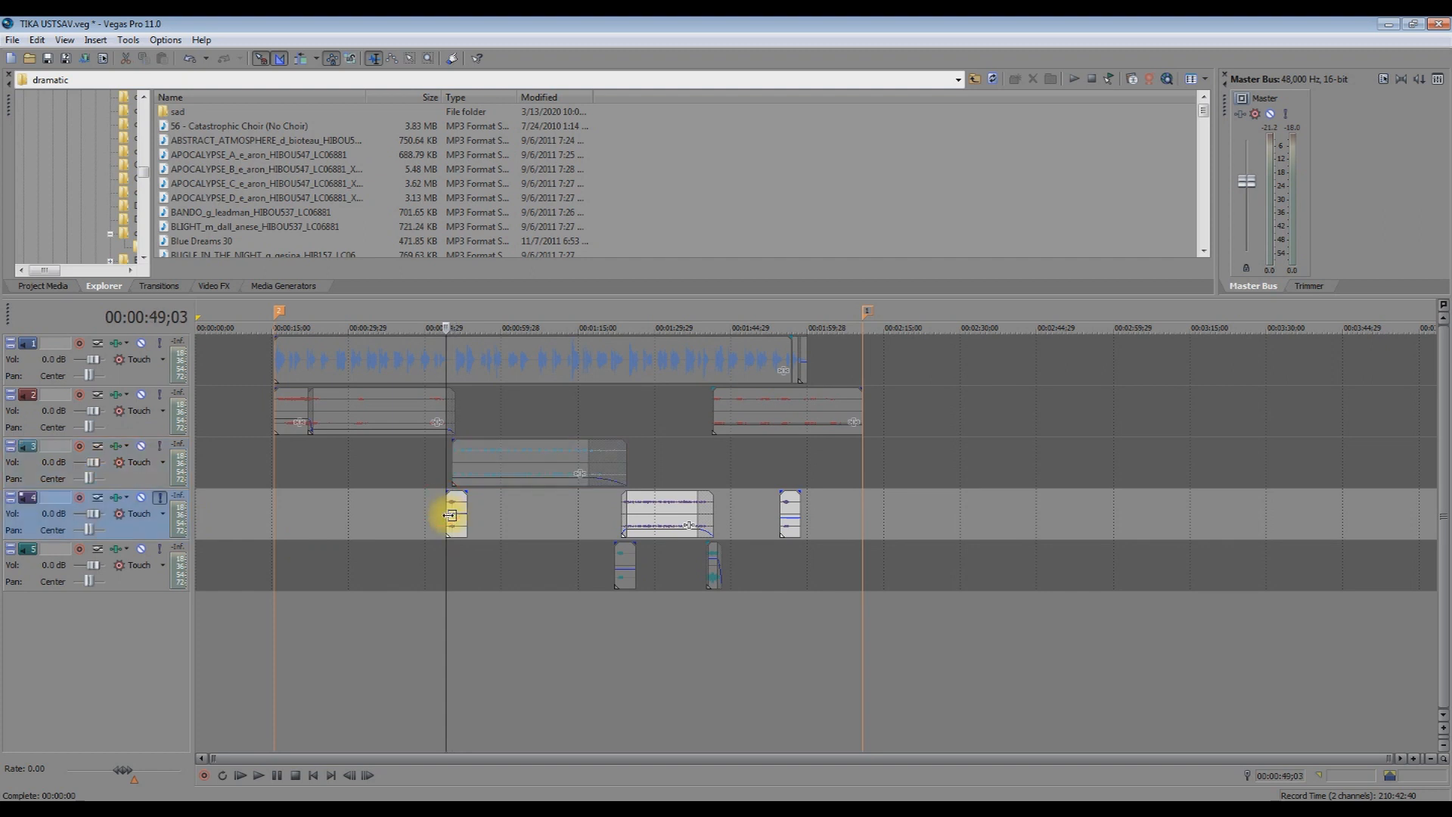
pyautogui.scroll(4, 468, 507)
pyautogui.press('space')
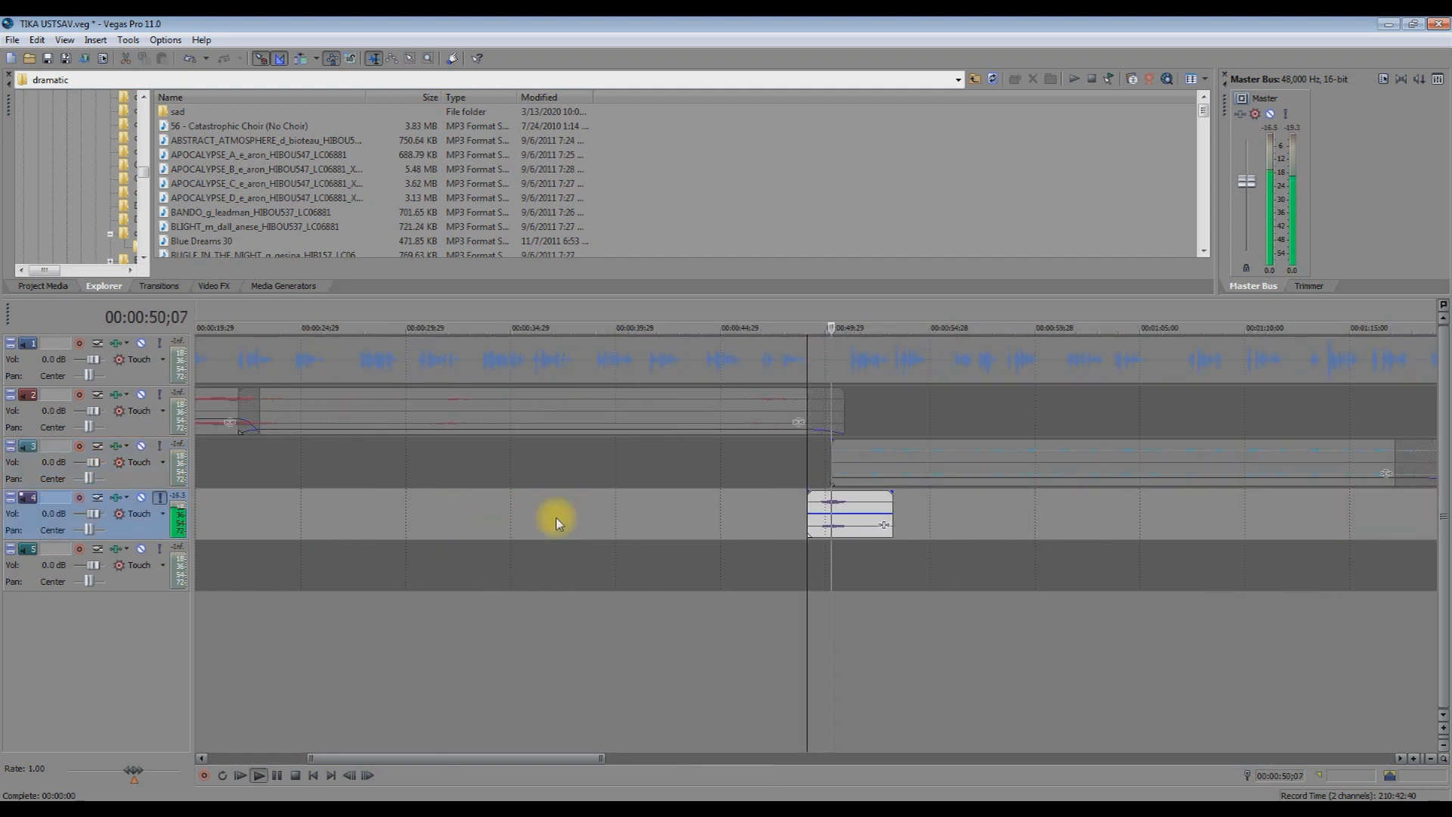
pyautogui.press('space')
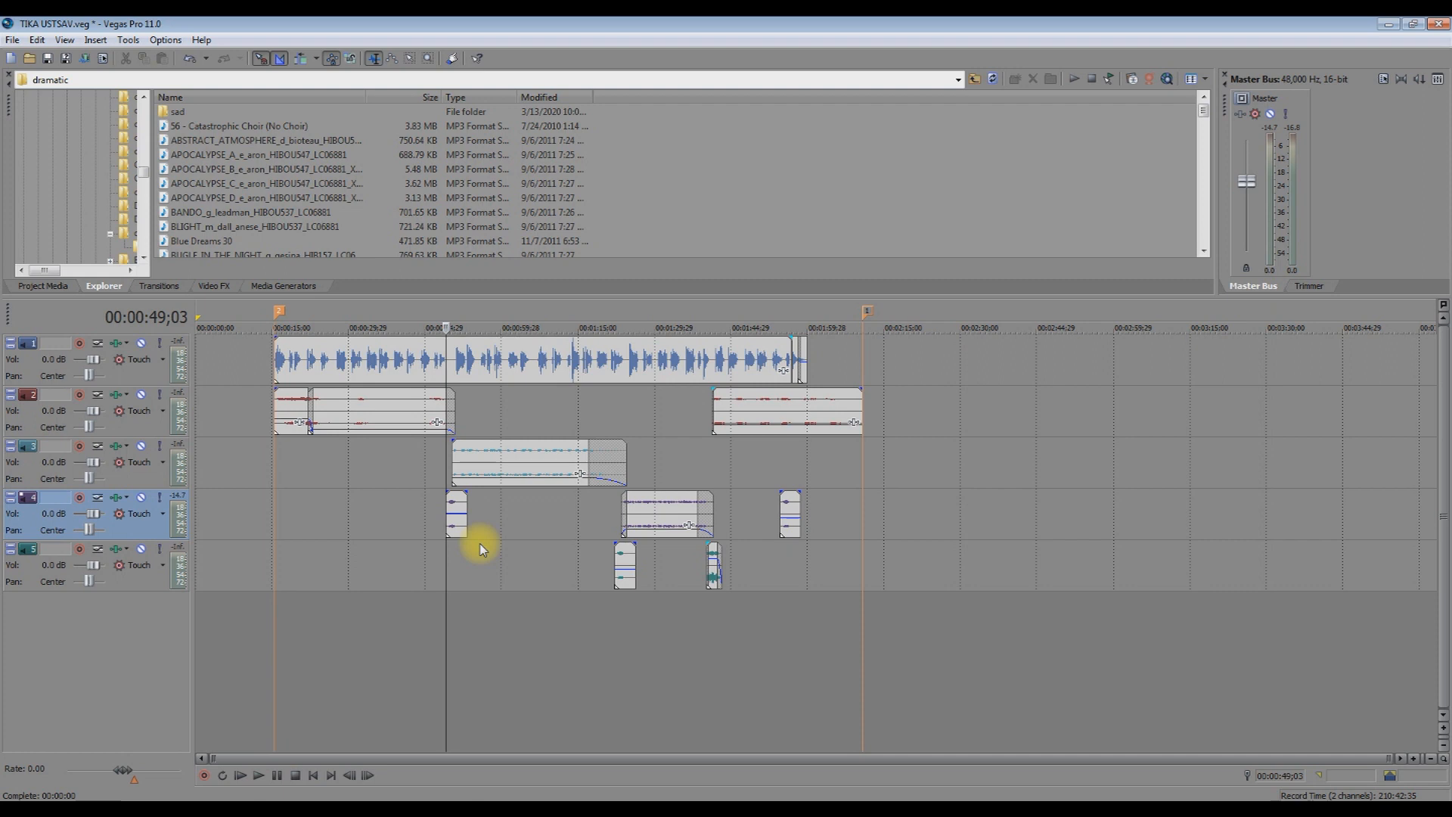
# Start a new empty project without saving, and browse up to the new music library folder.
pyautogui.click(11, 60)
pyautogui.press('n')
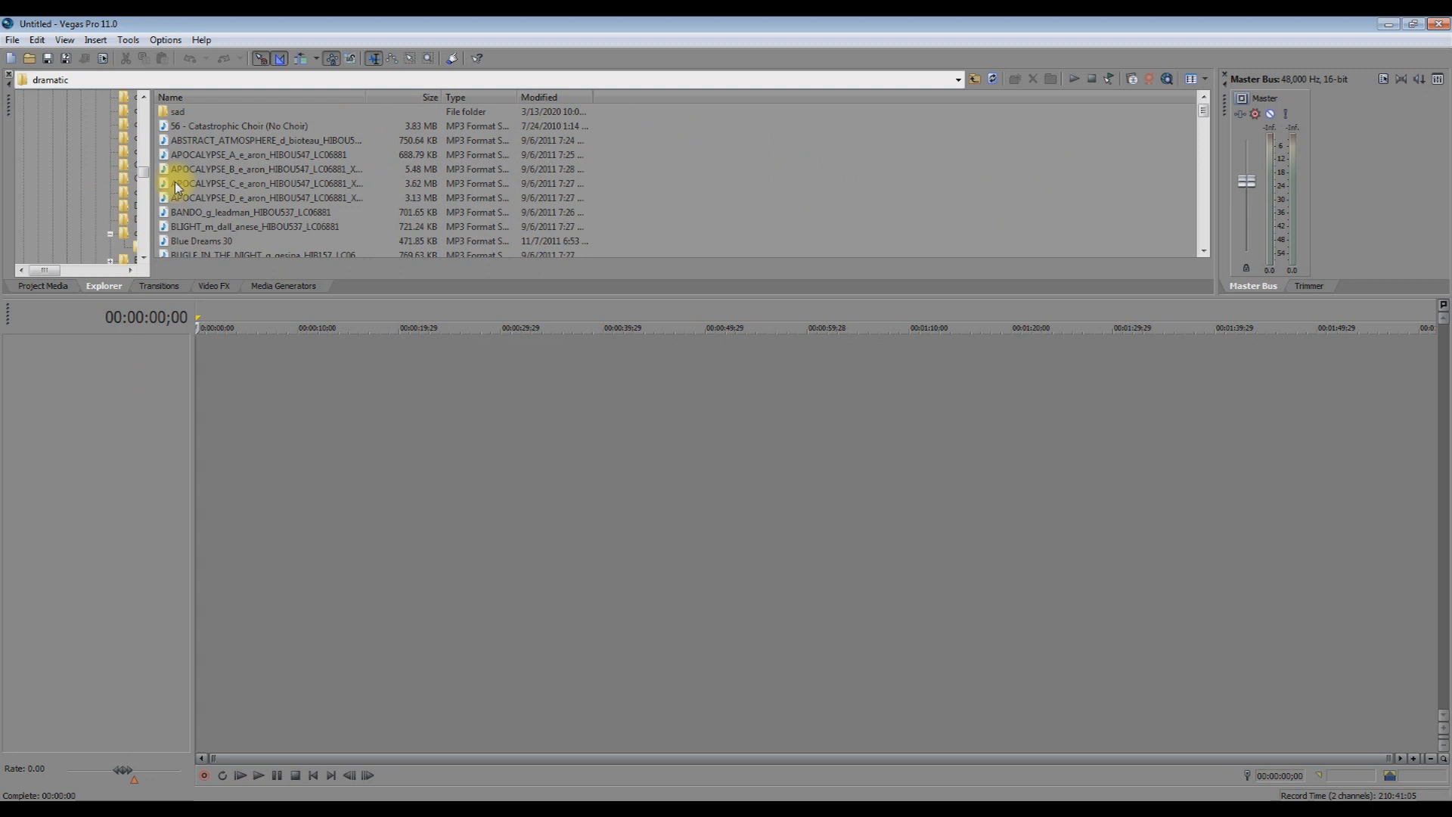
pyautogui.click(974, 79)
pyautogui.click(974, 79)
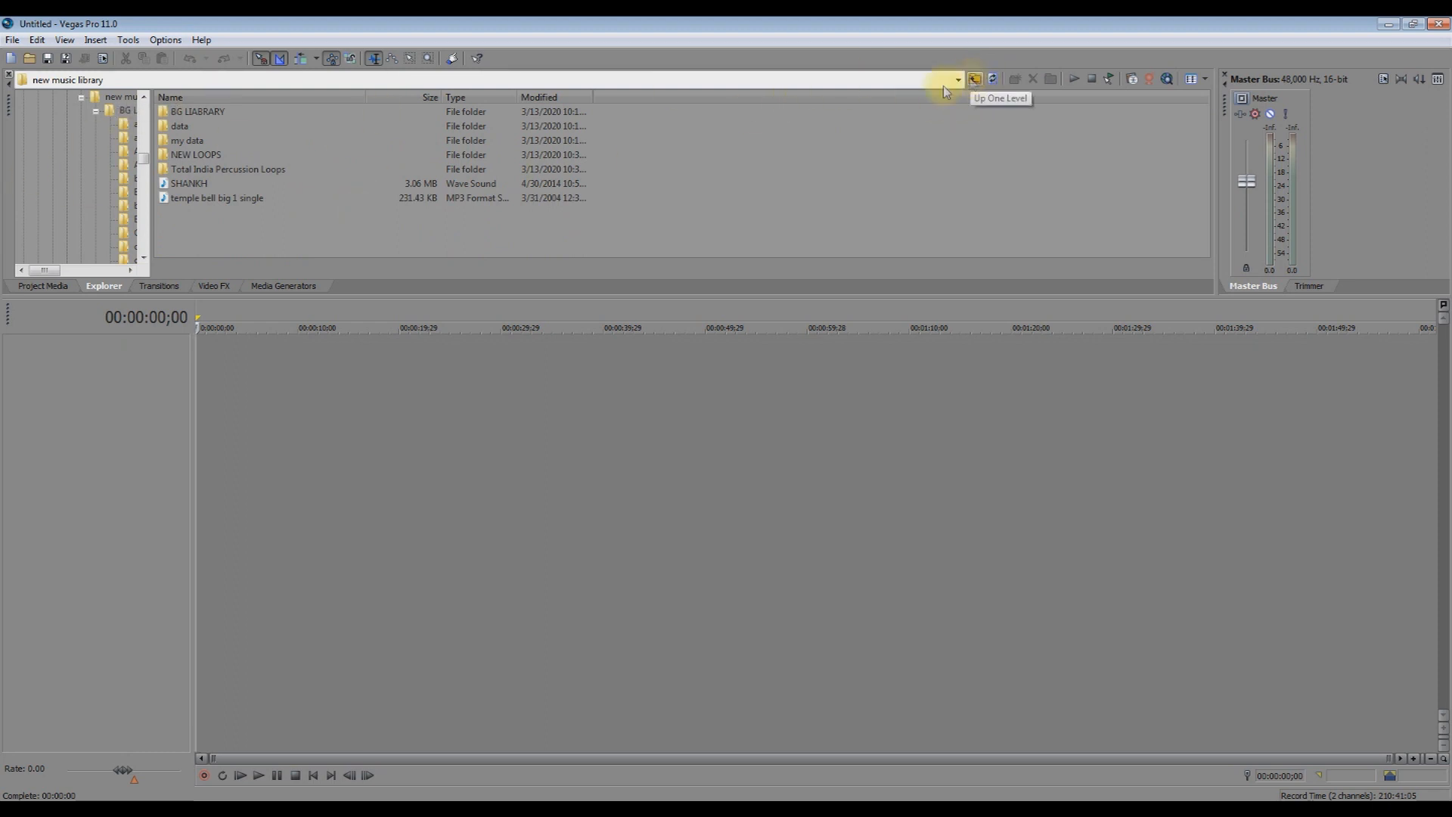
# Look at the Project Media and Transitions windows, then return to the Explorer.
pyautogui.click(46, 286)
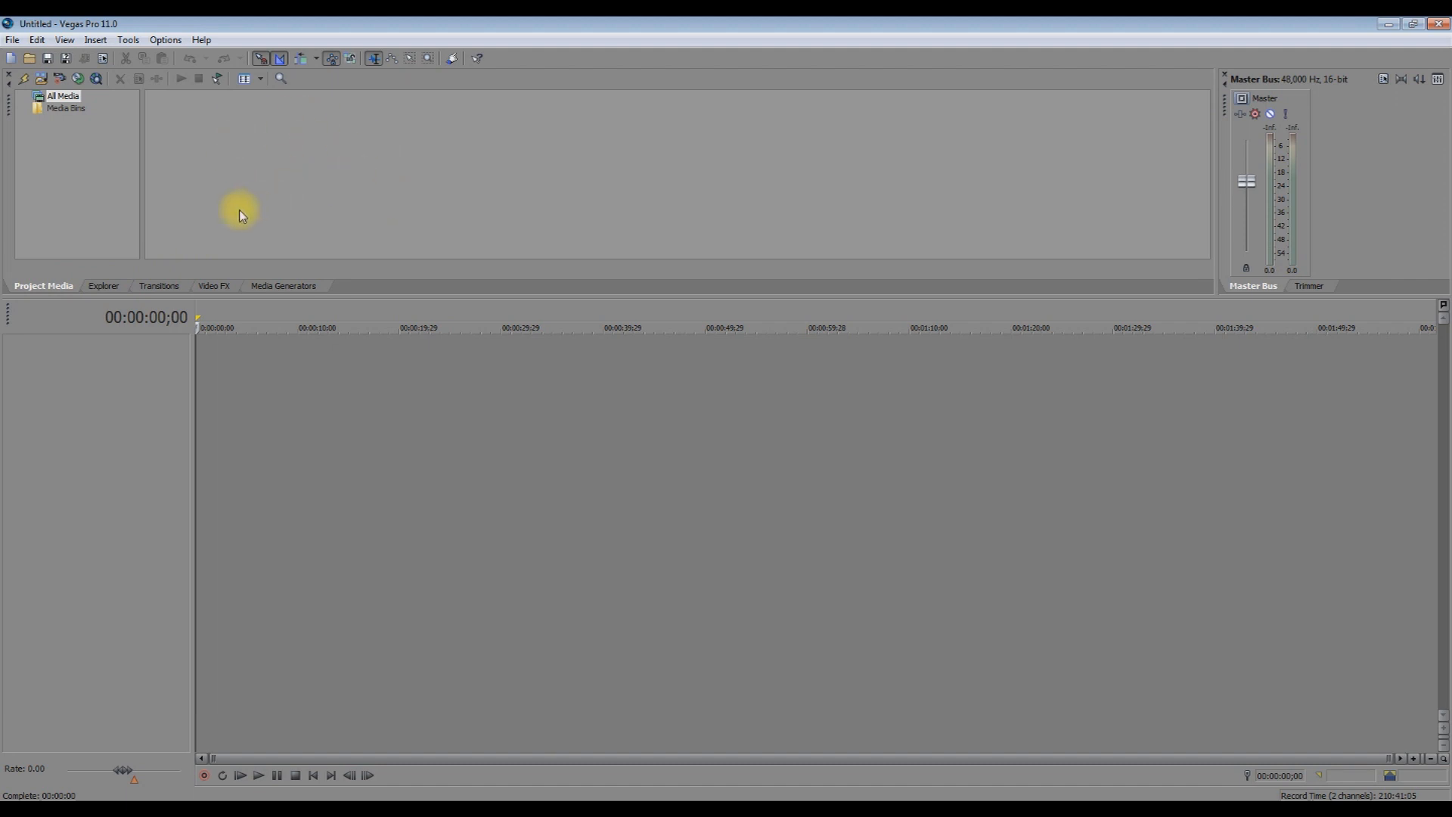
pyautogui.click(155, 287)
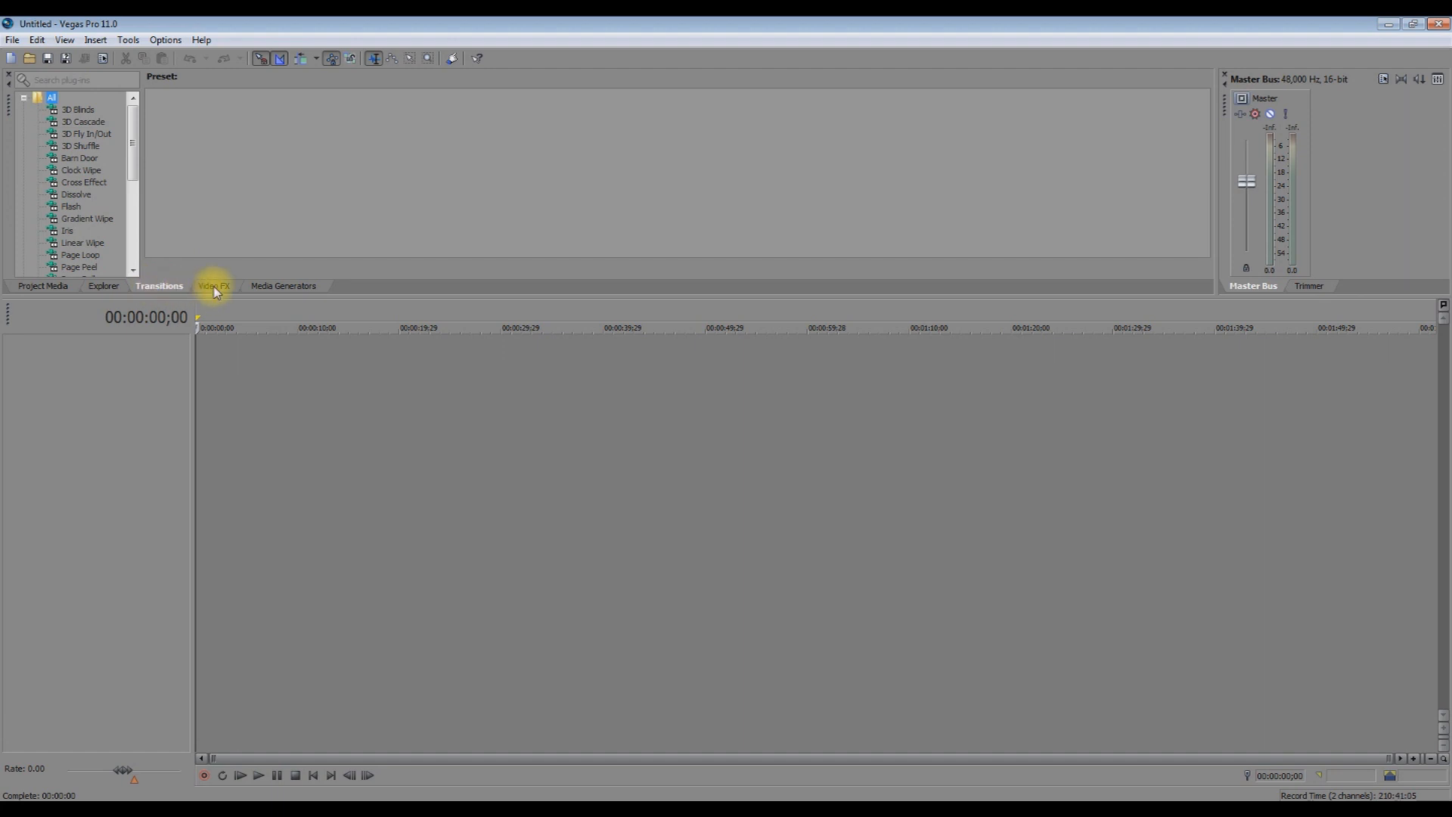
pyautogui.click(41, 286)
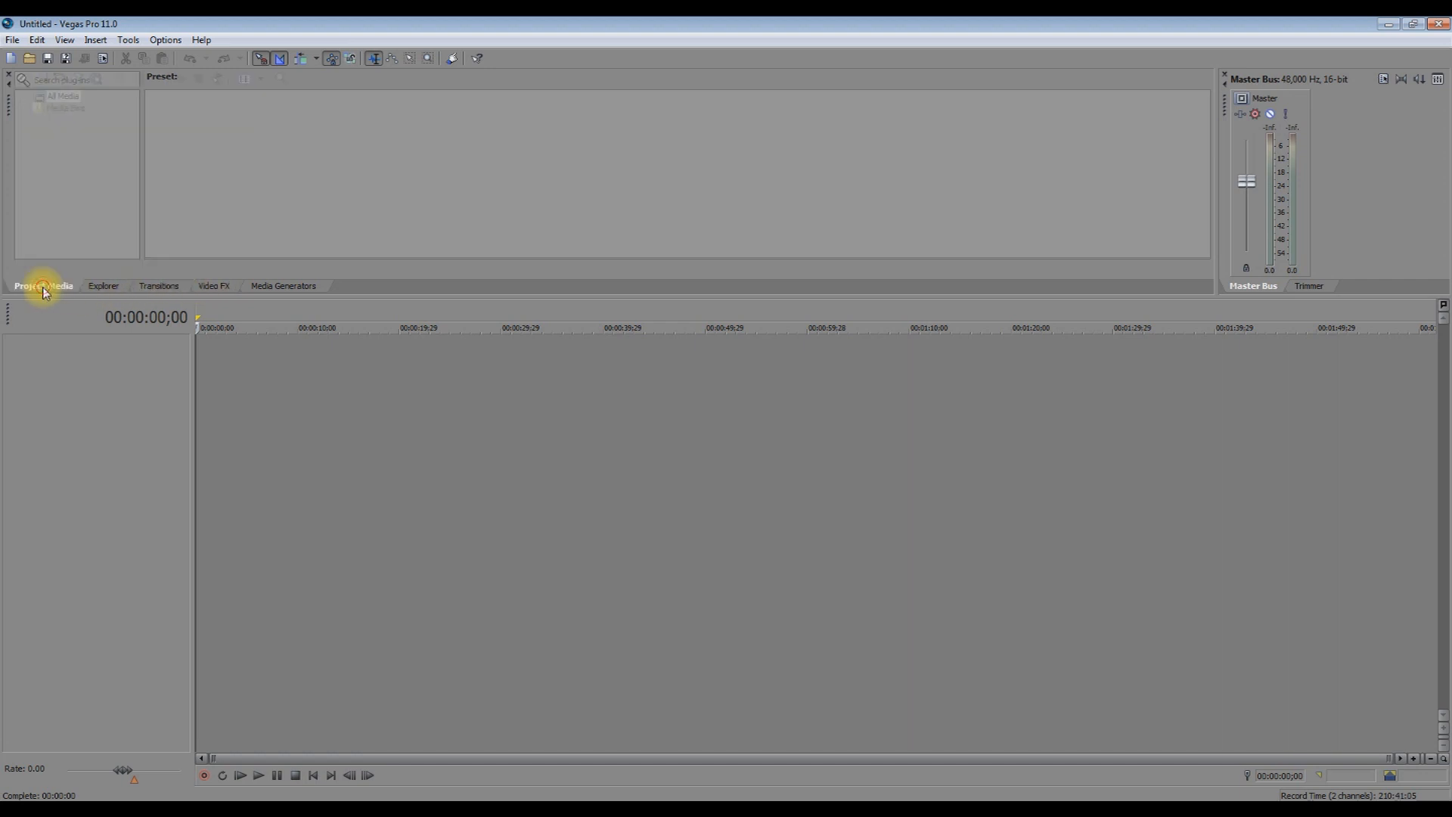
pyautogui.click(108, 287)
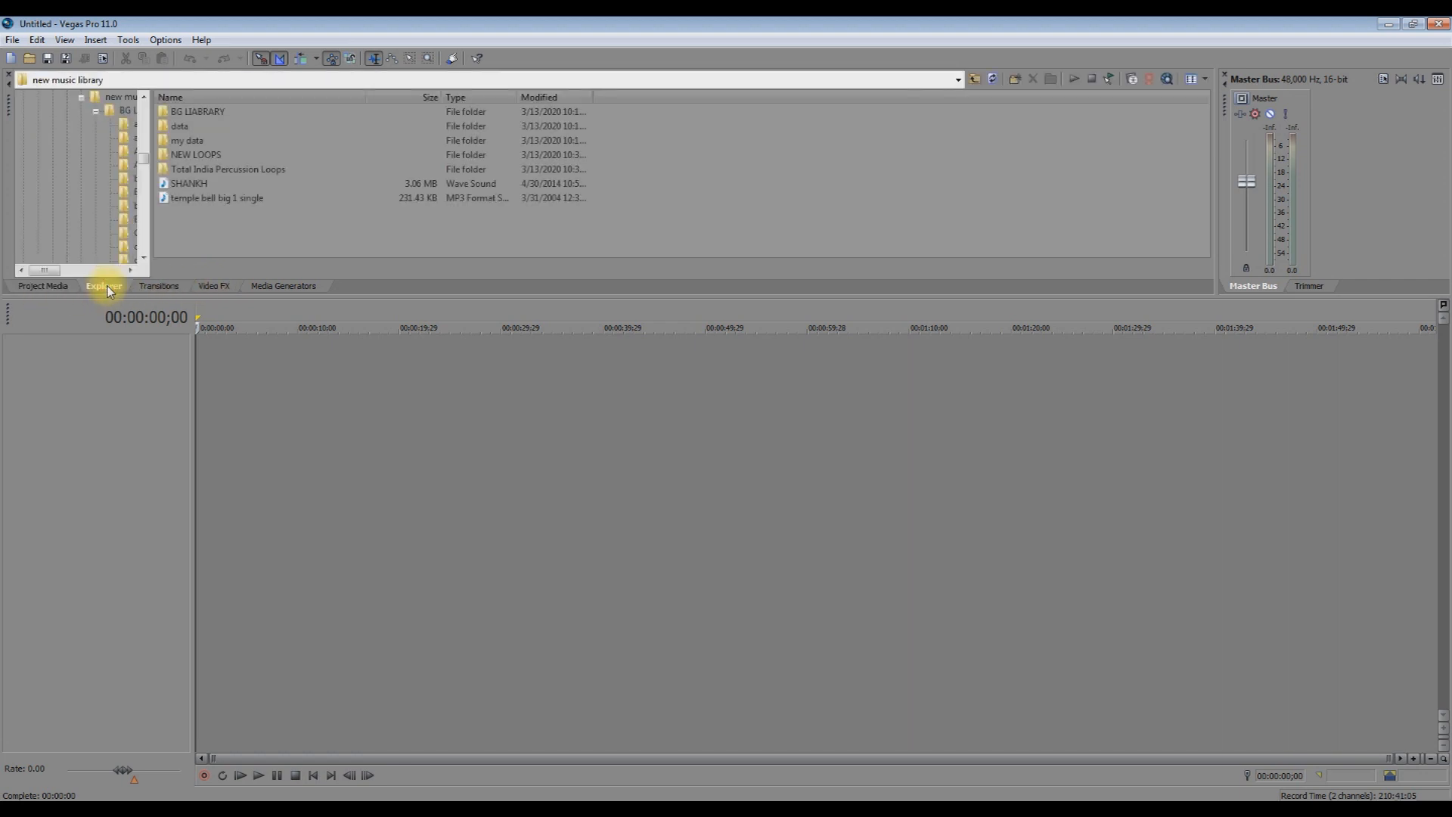
# Tour the commands in the File and Edit menus.
pyautogui.click(11, 40)
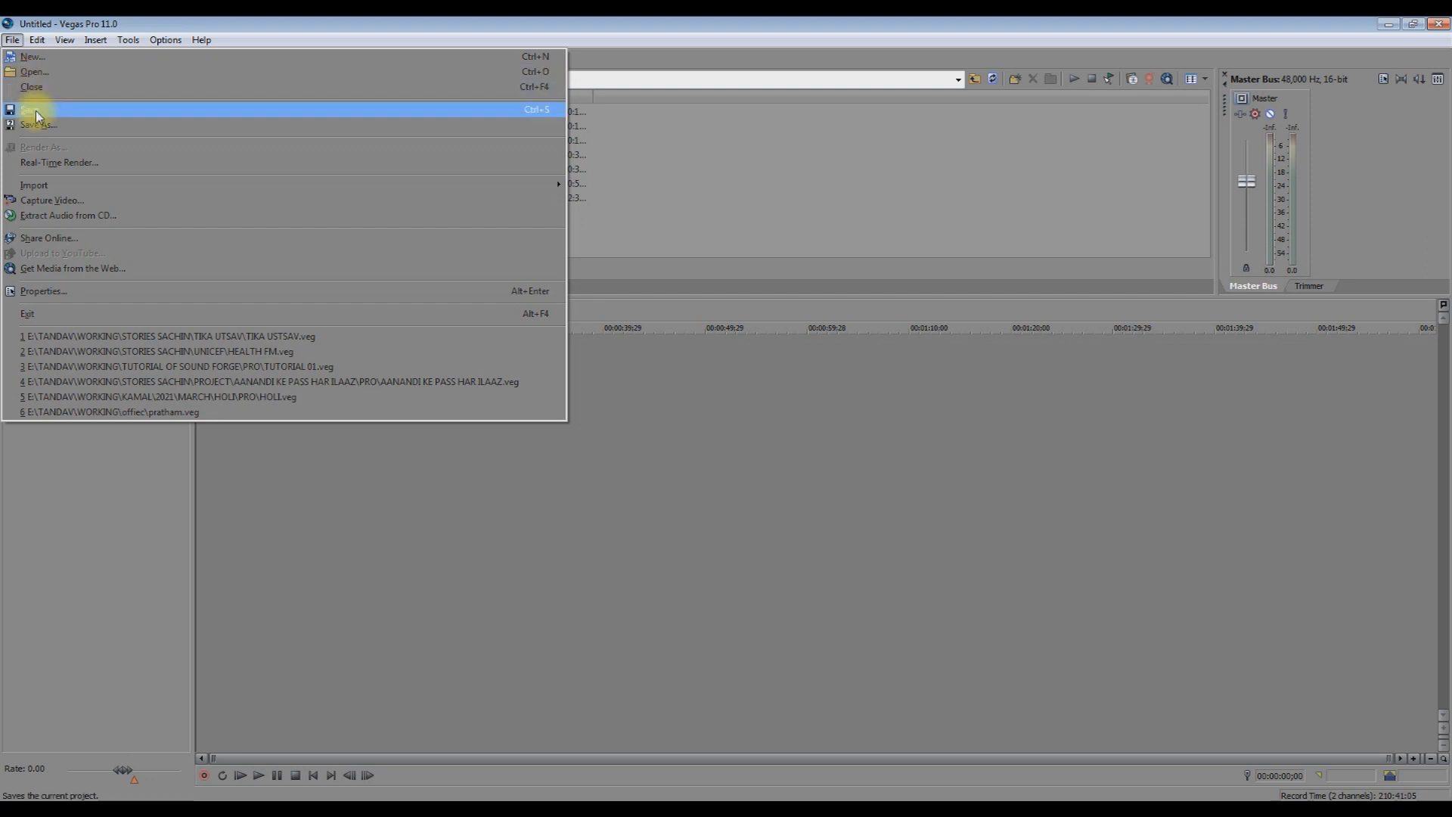
pyautogui.moveTo(35, 191)
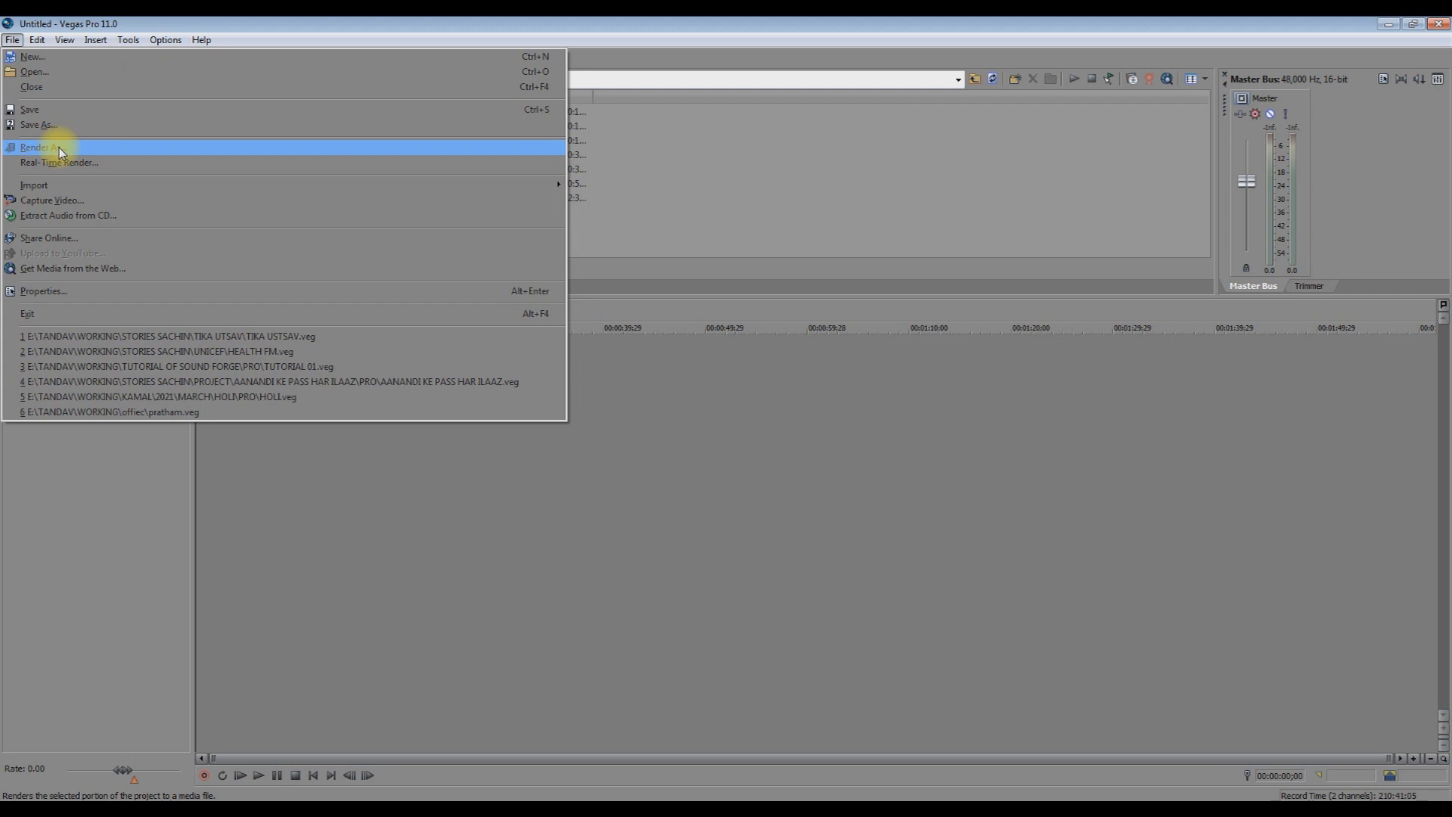
pyautogui.moveTo(36, 44)
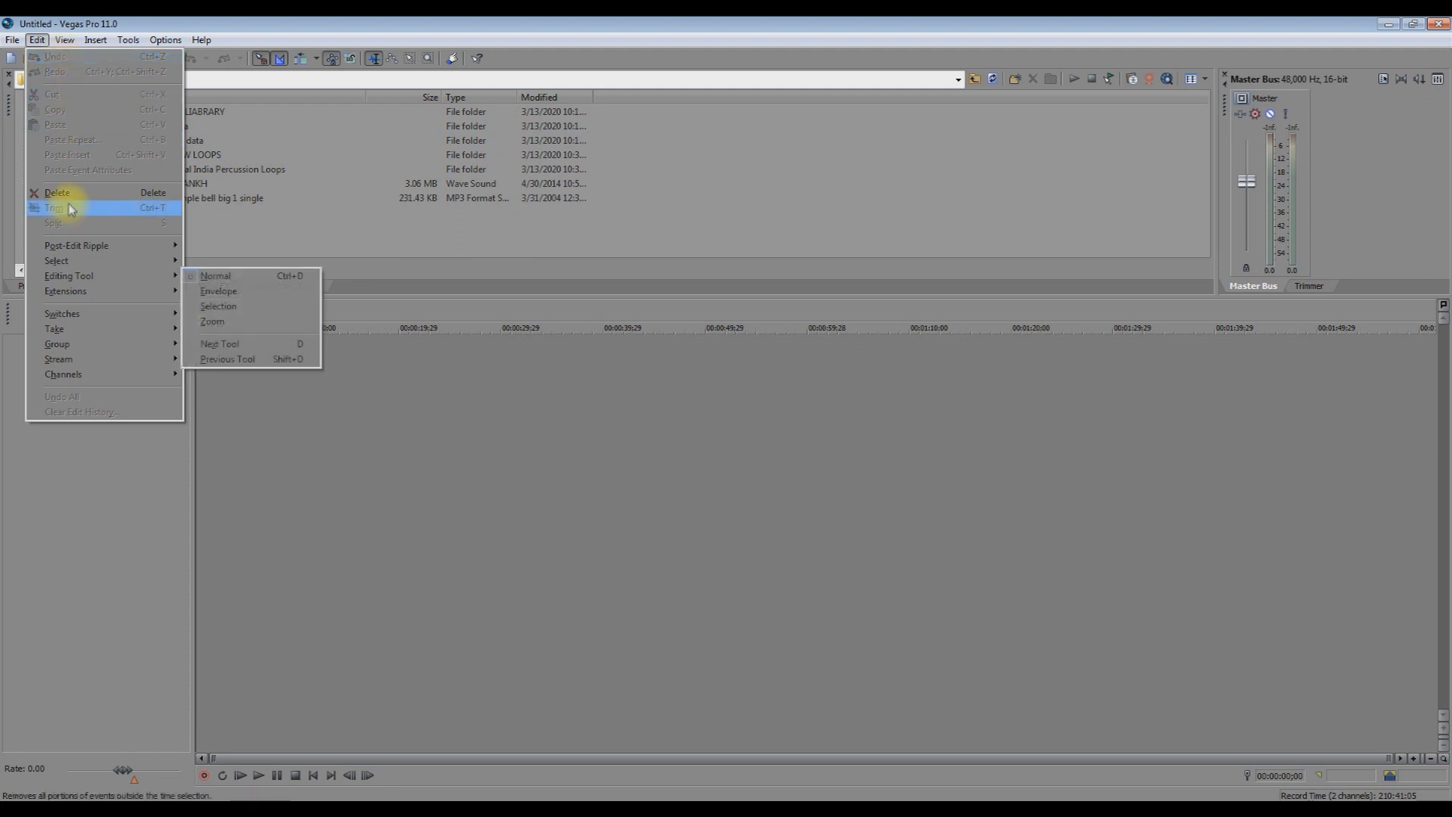
pyautogui.moveTo(73, 381)
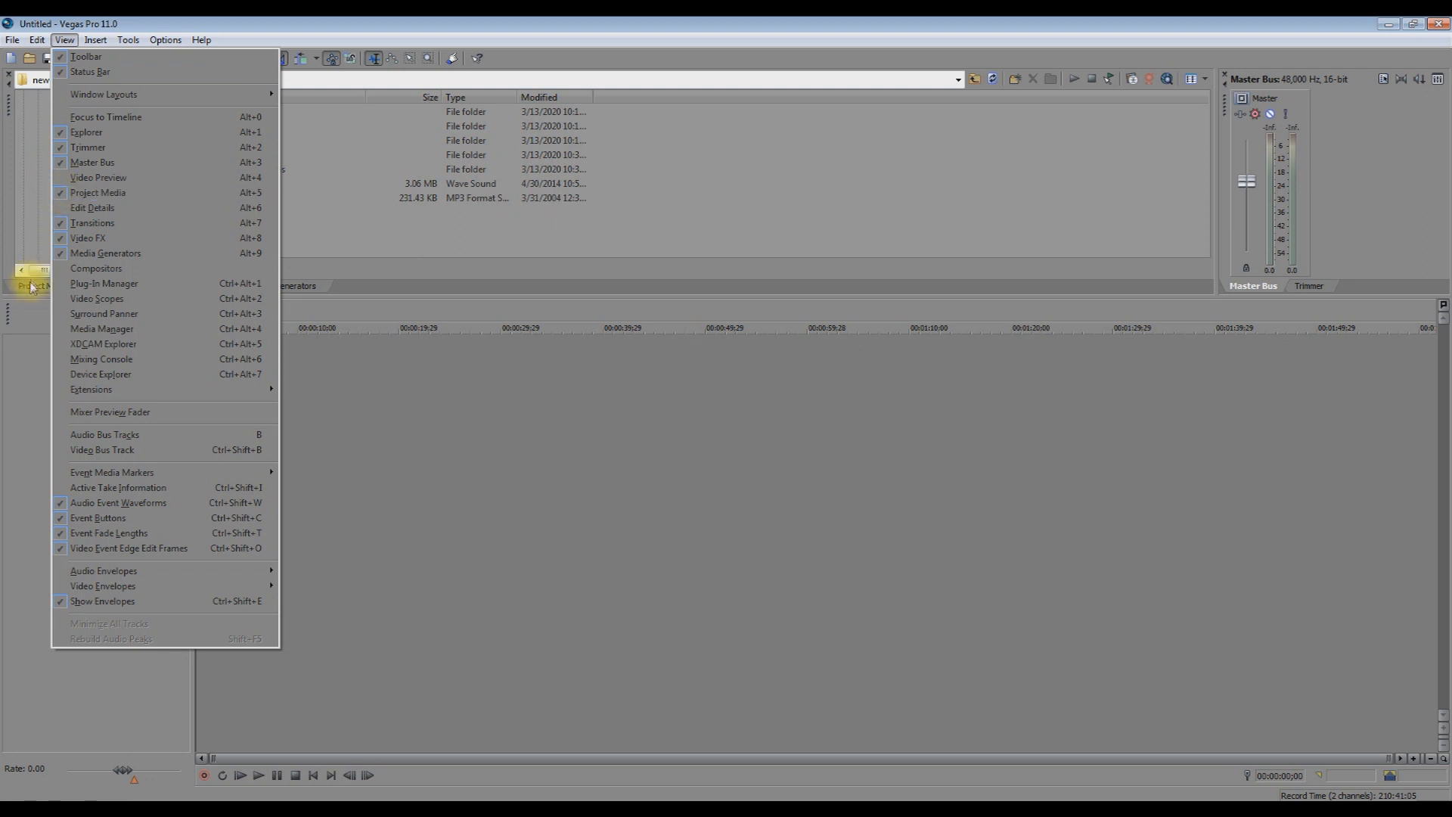
# Hide the Project Media window, then show it again via View > Project Media.
pyautogui.click(61, 196)
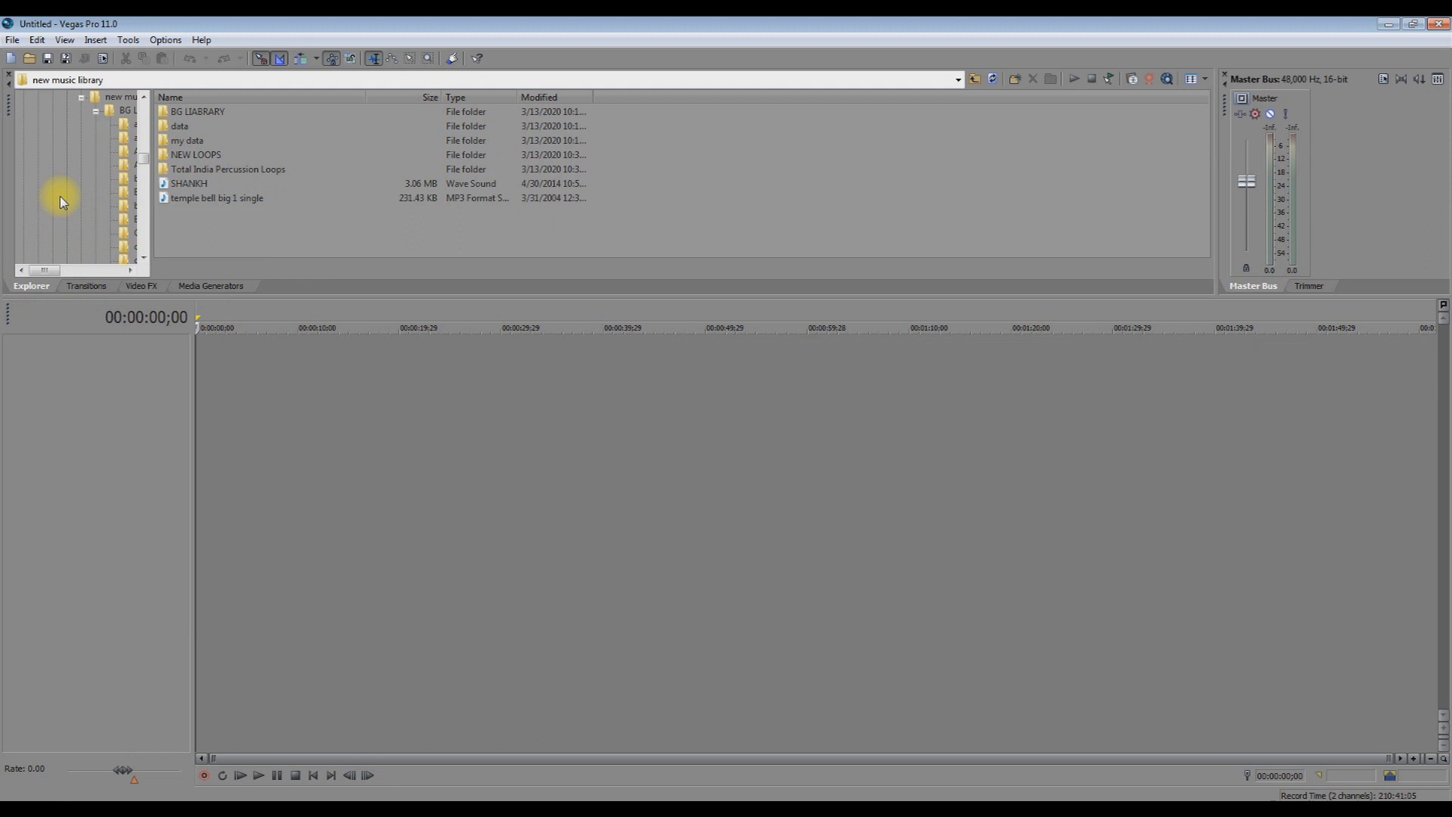
pyautogui.click(66, 44)
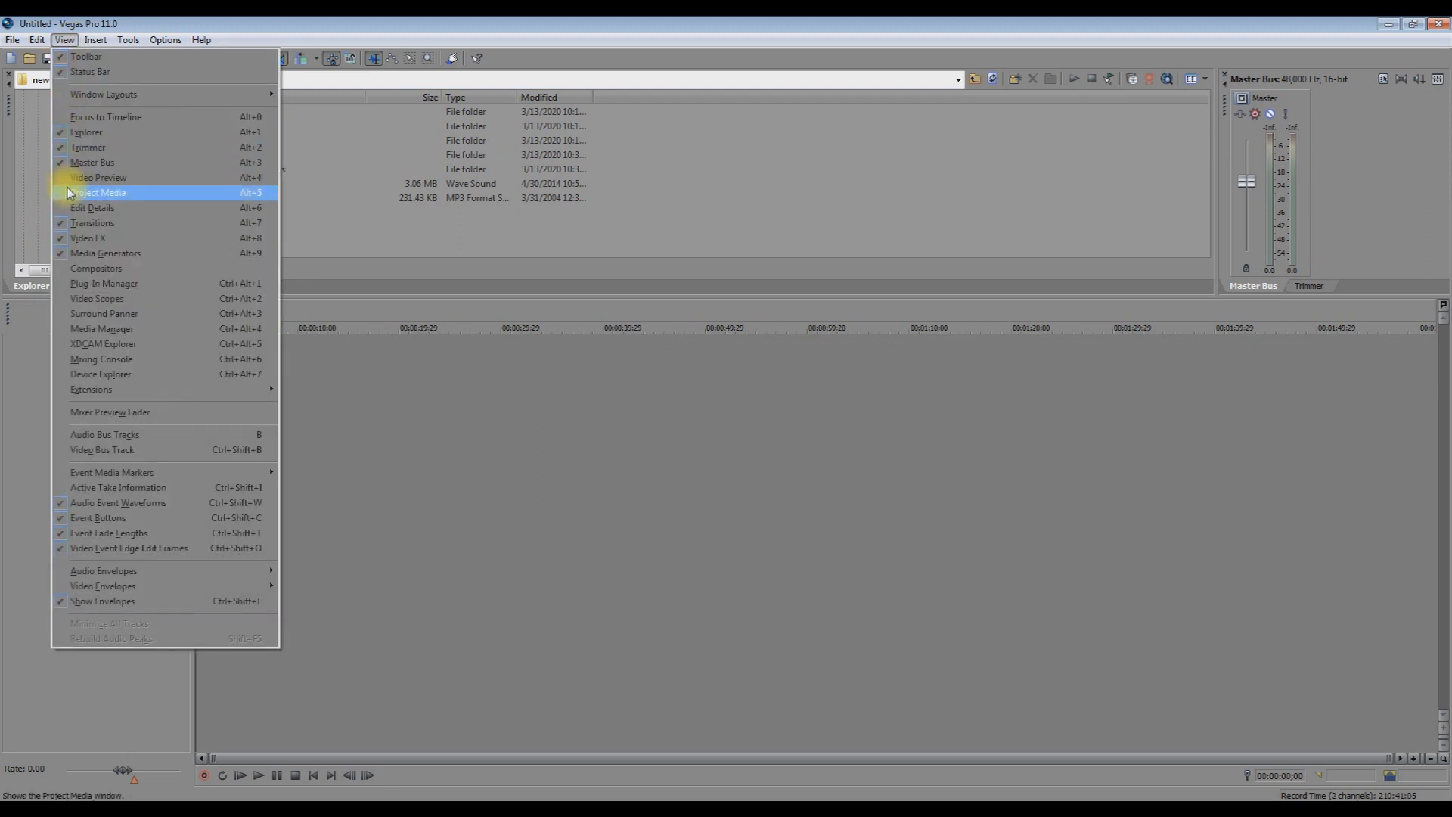
pyautogui.click(64, 197)
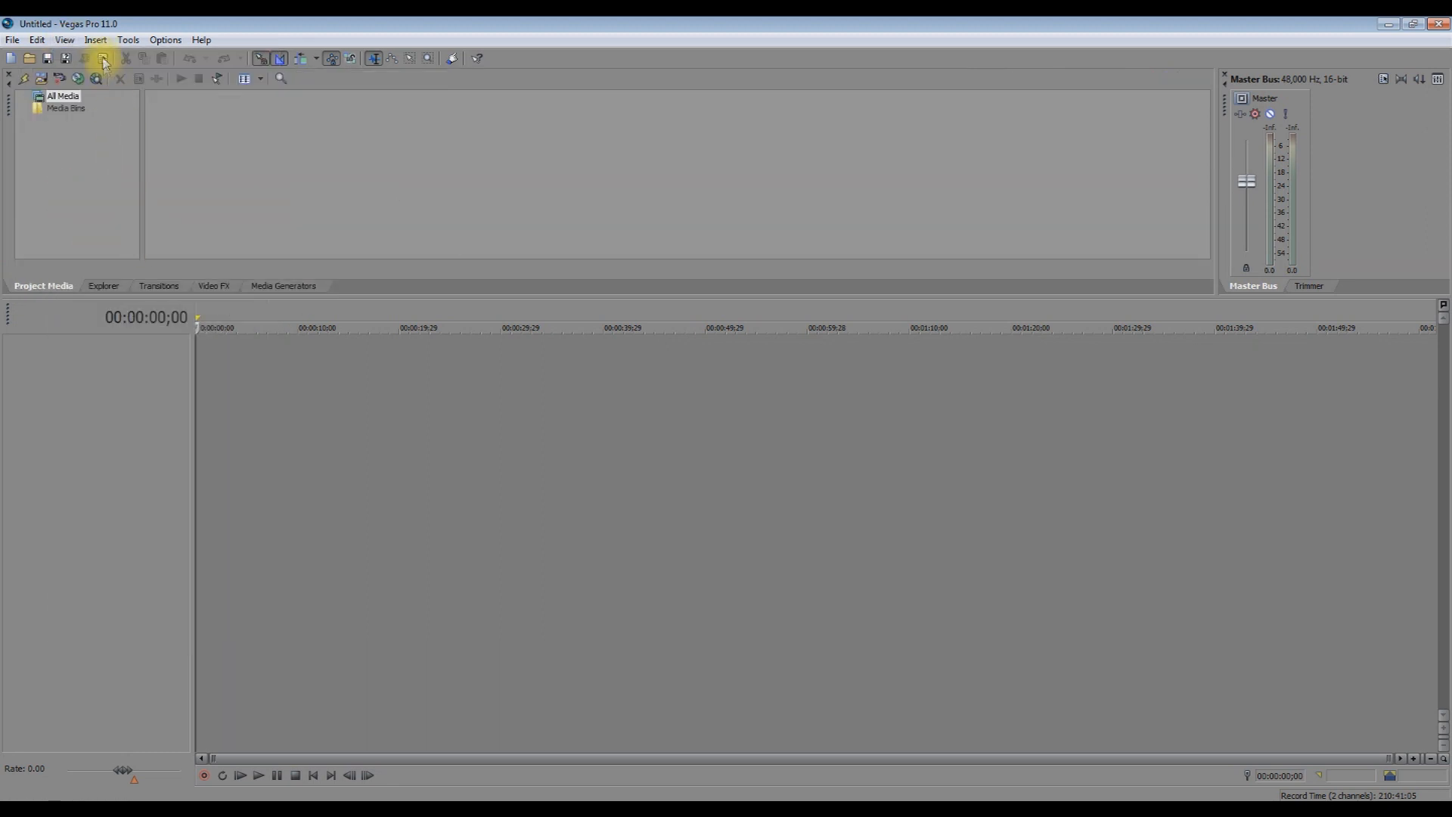
# Open the Mixing Console from the View menu.
pyautogui.click(65, 41)
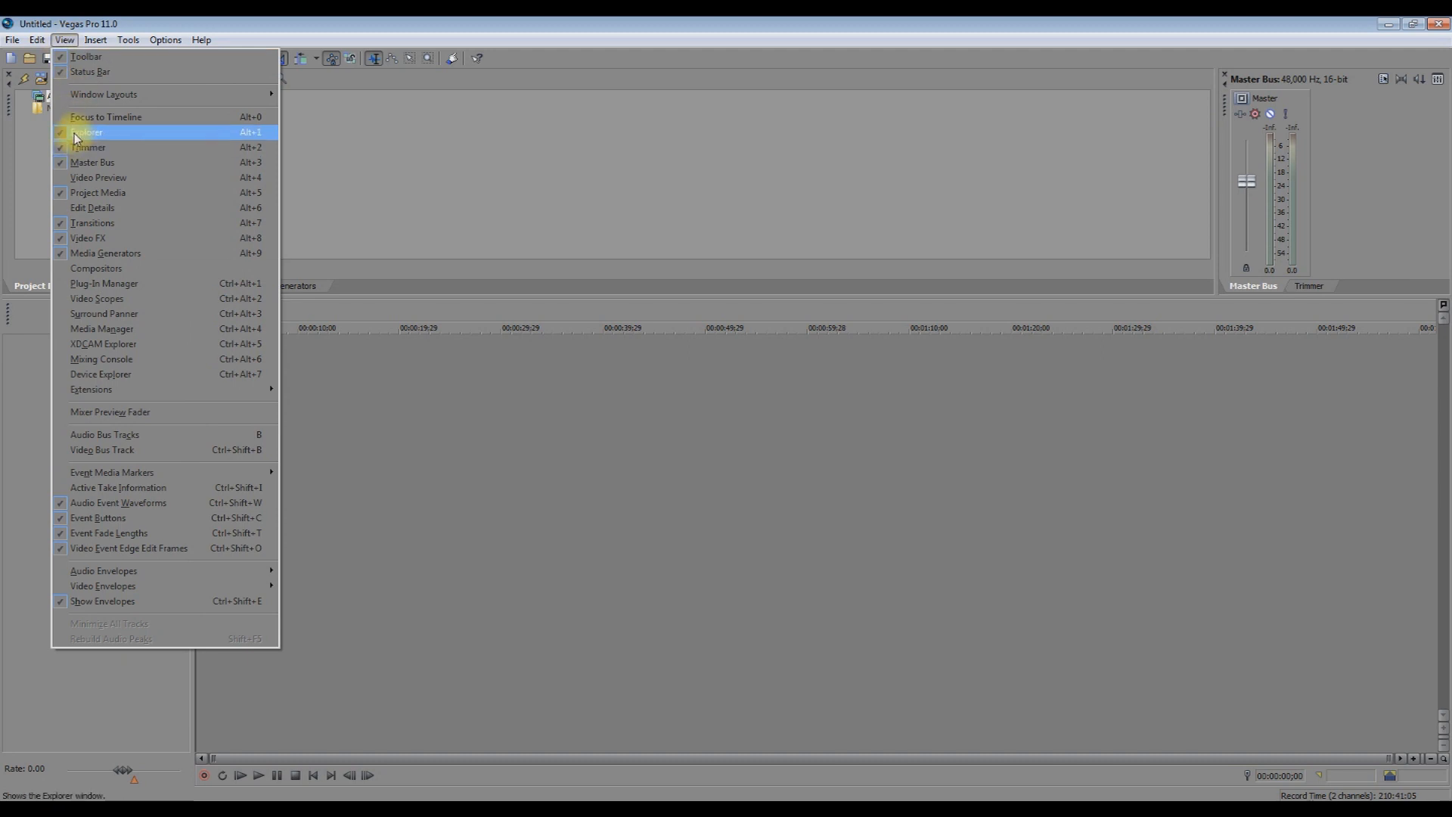
pyautogui.click(26, 337)
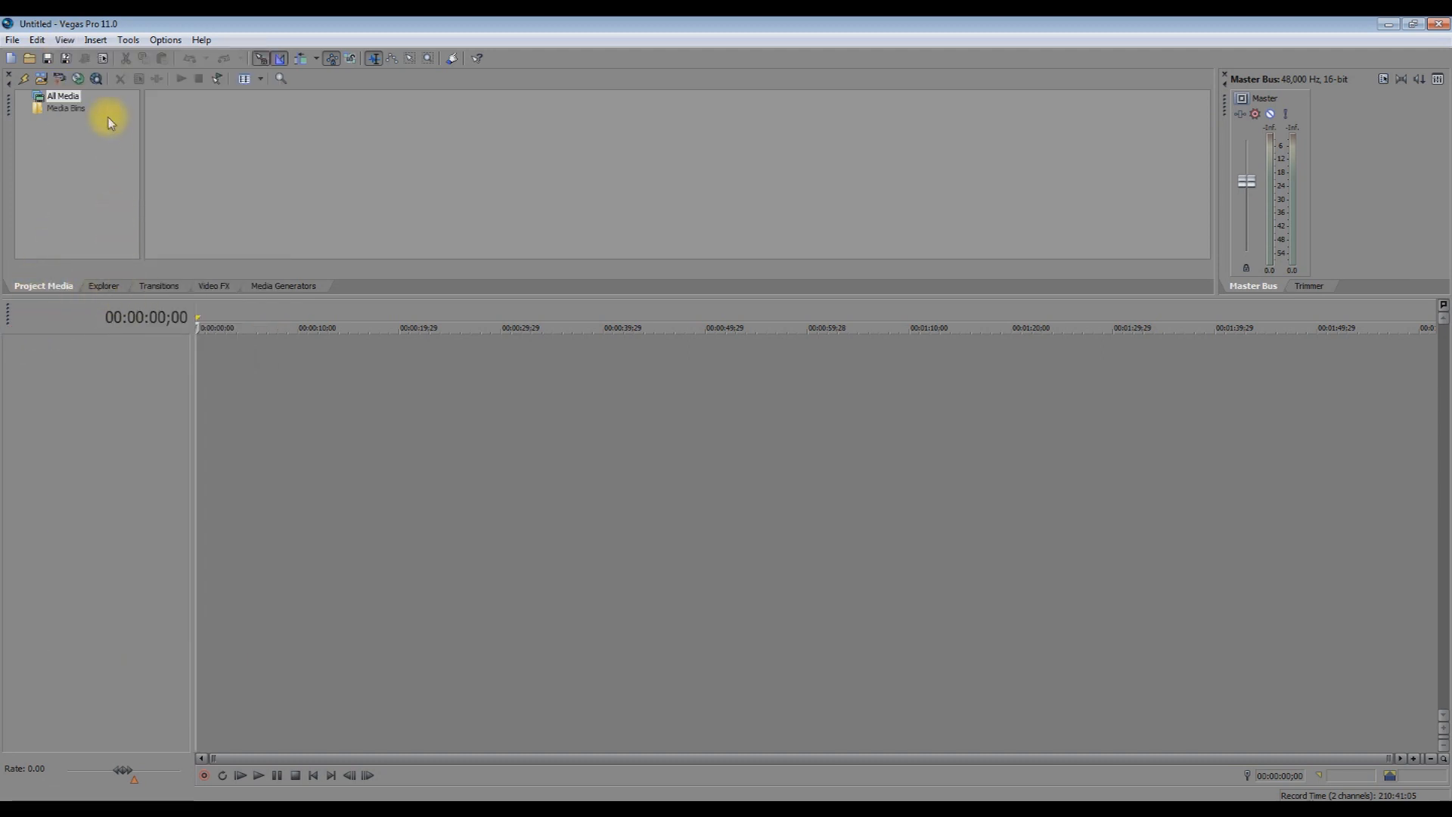
pyautogui.click(65, 41)
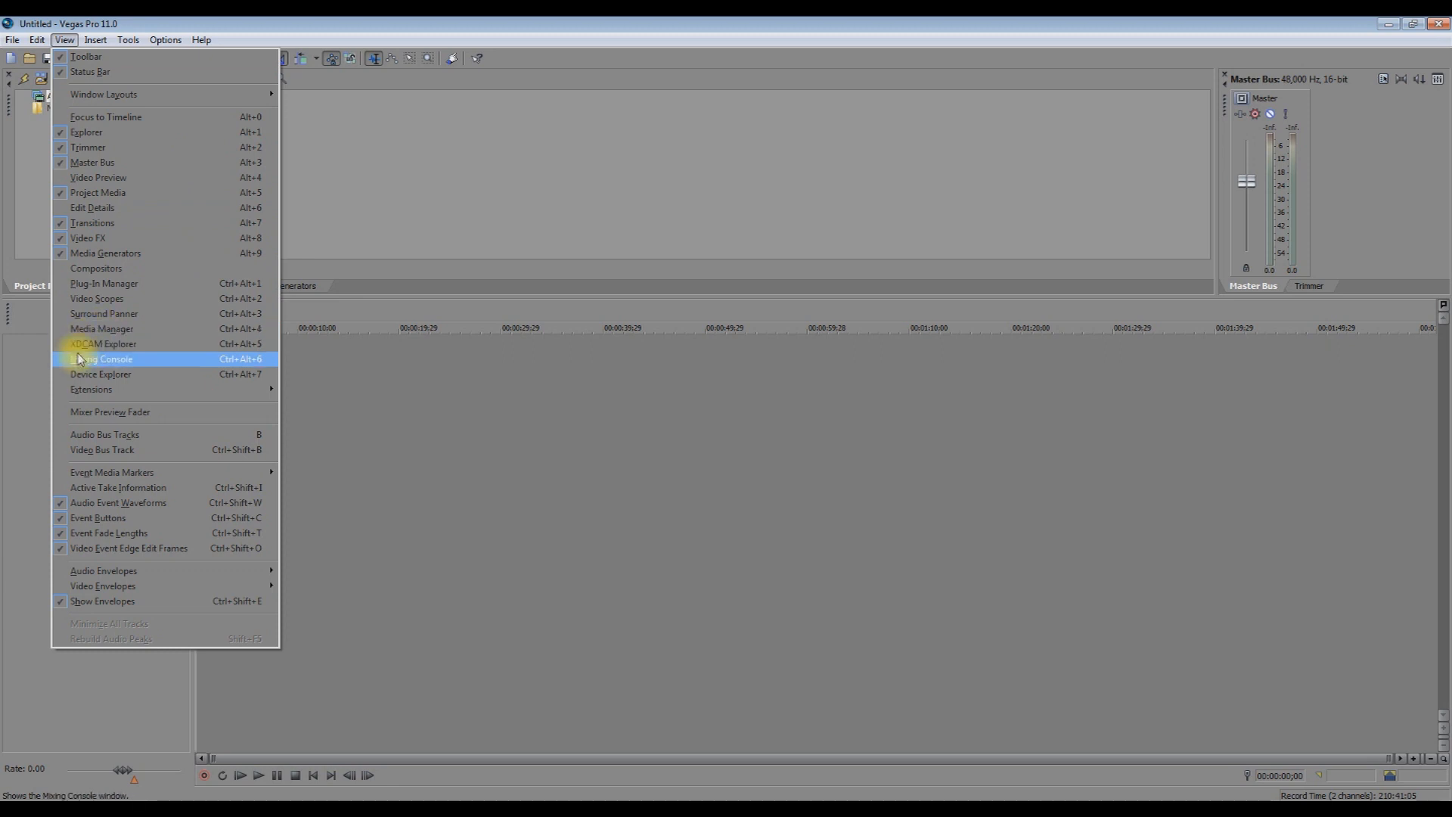
pyautogui.click(118, 360)
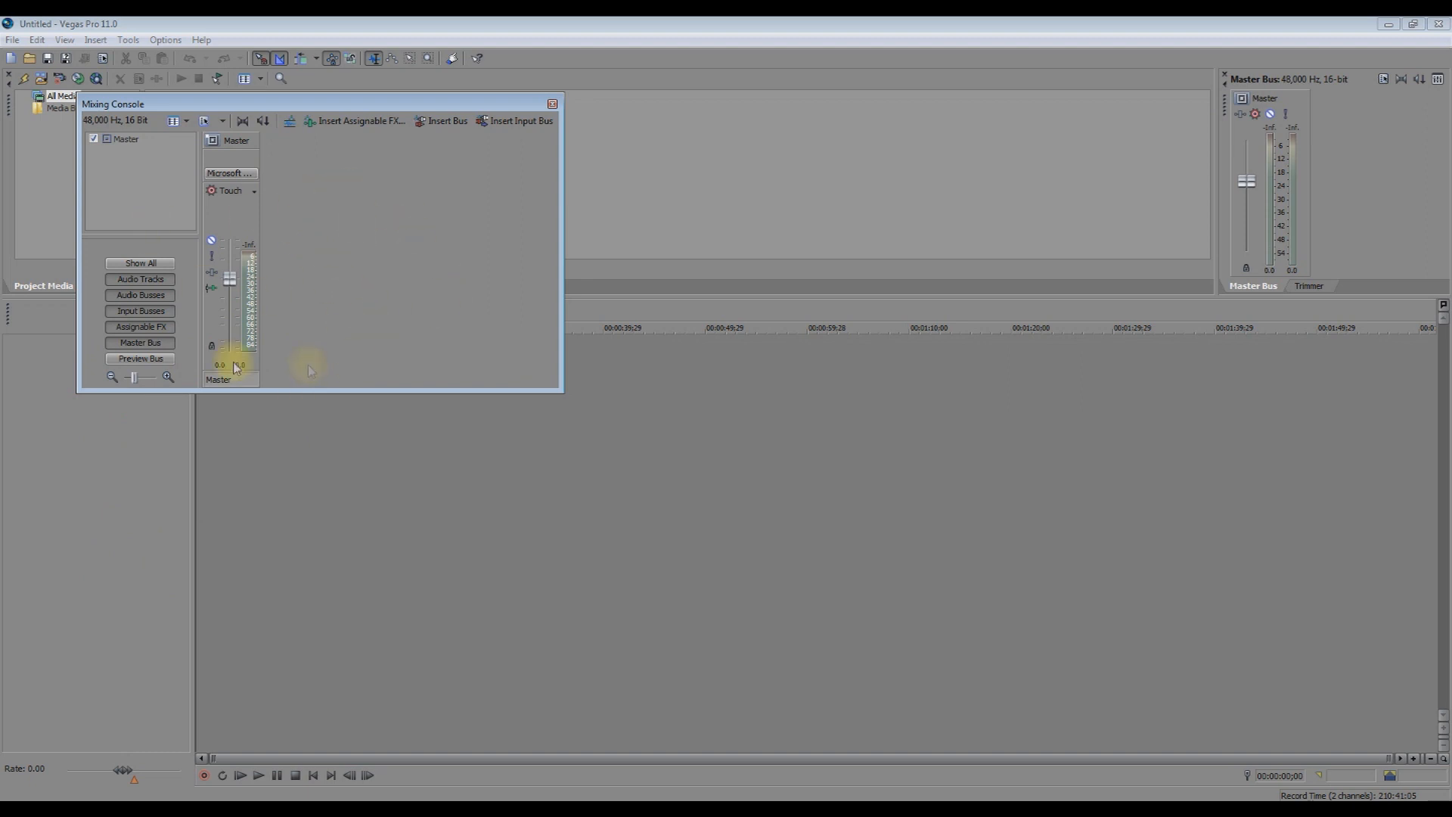
# Close the Mixing Console and open the recent project TIKA USTSAV.veg.
pyautogui.click(552, 104)
pyautogui.click(12, 39)
pyautogui.click(30, 335)
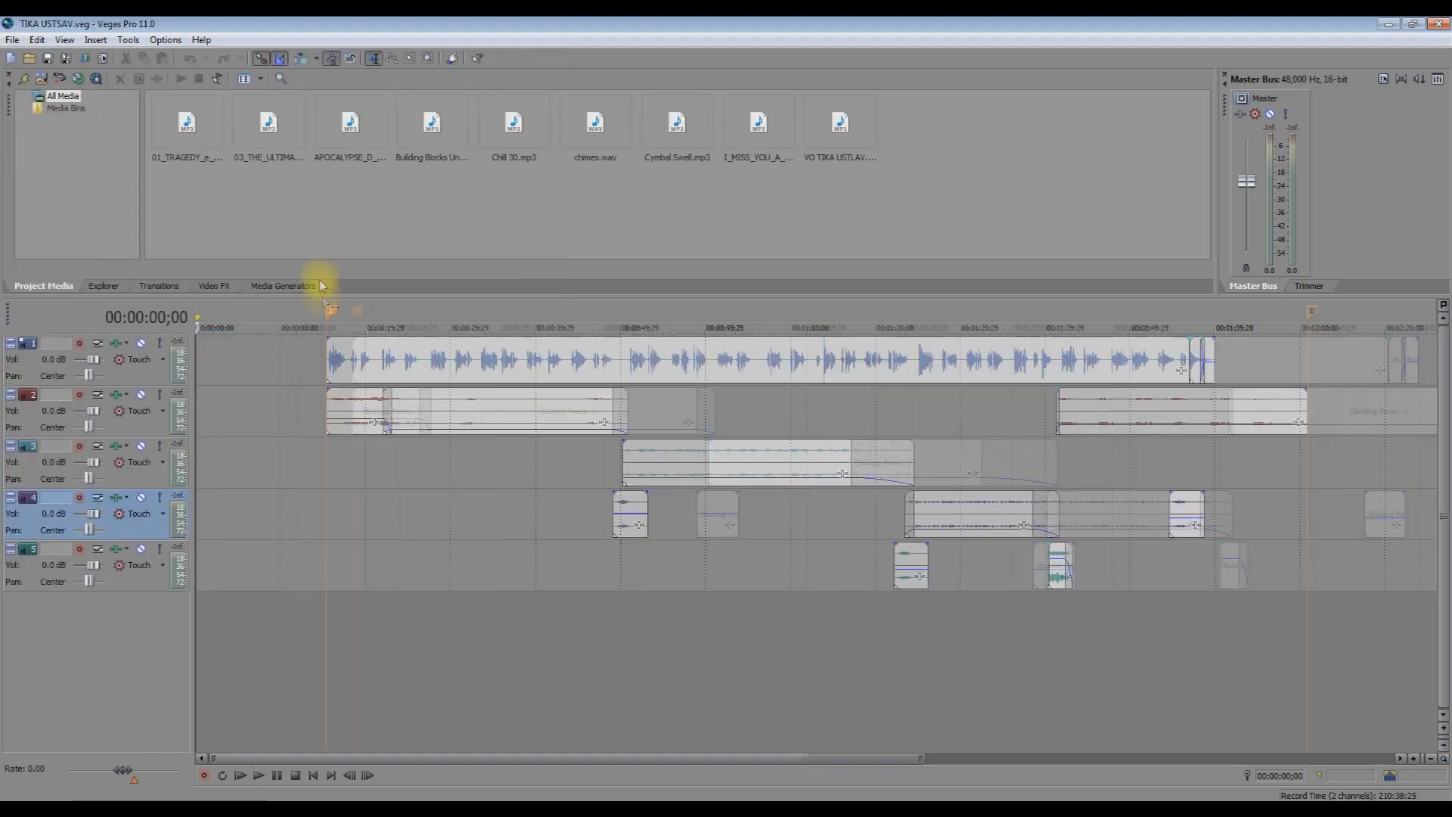
# Show and close the Mixing Console for TIKA USTSAV.veg, then start a new empty project.
pyautogui.click(65, 39)
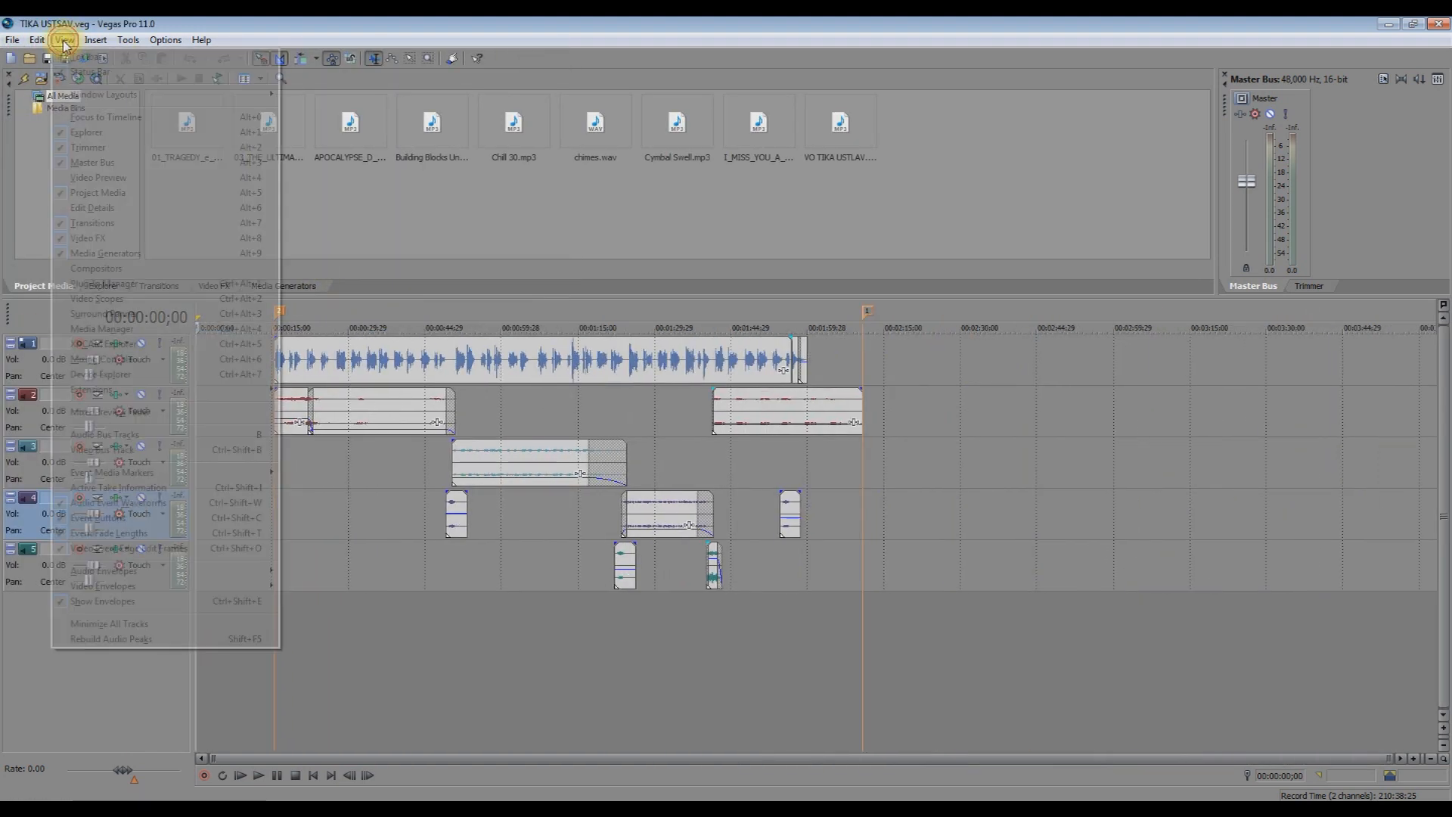
pyautogui.click(84, 366)
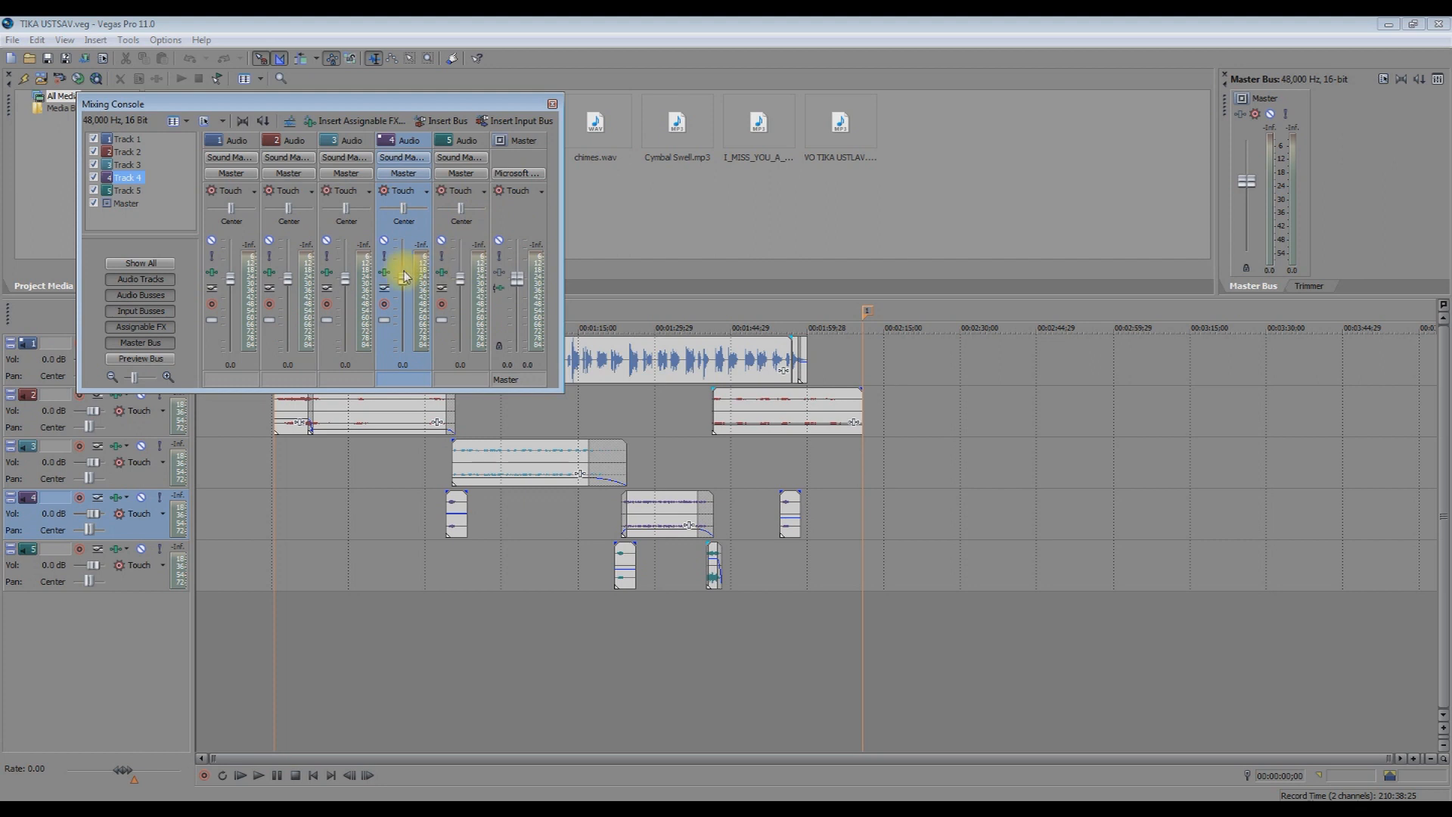
pyautogui.click(553, 106)
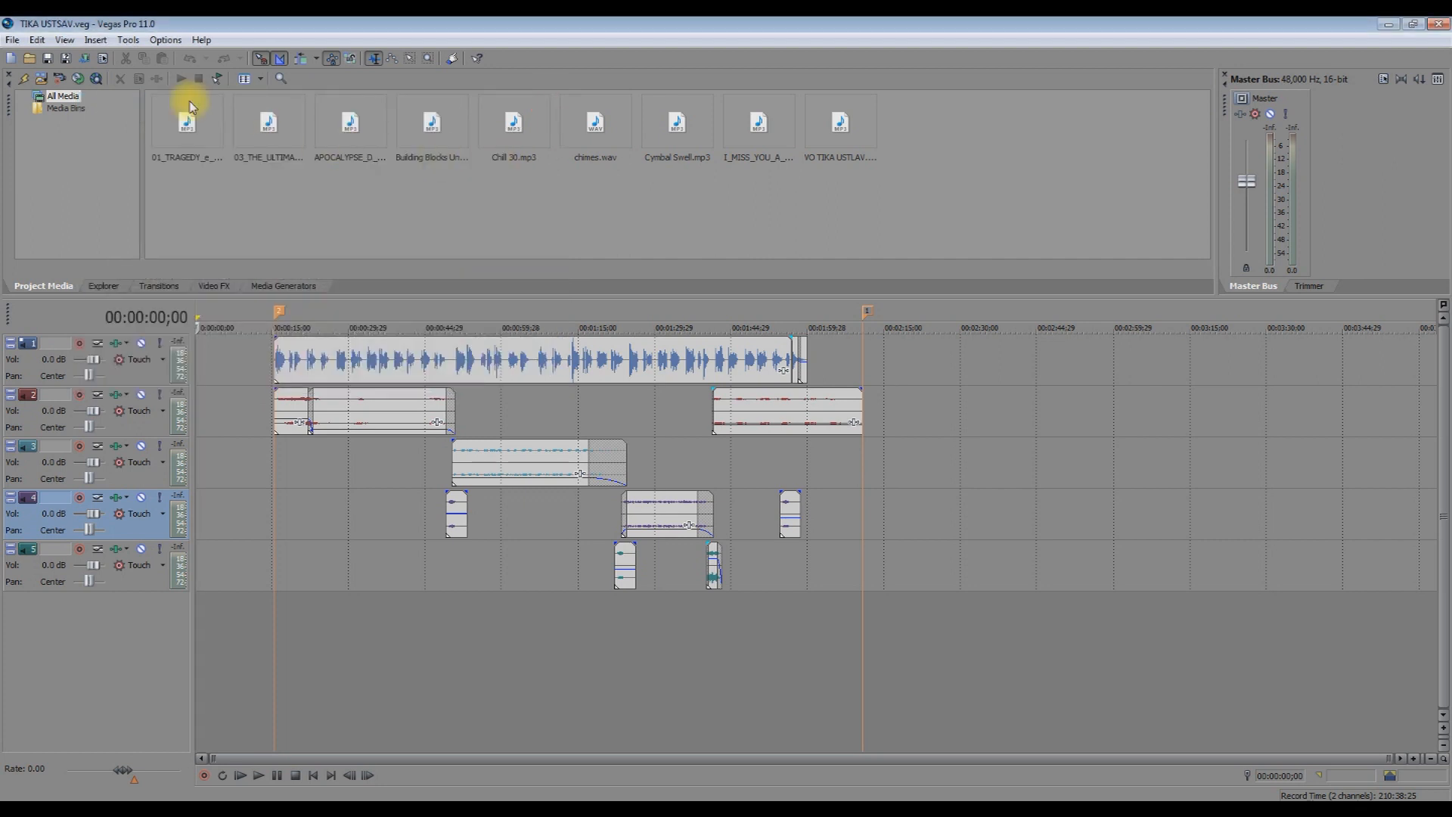
pyautogui.click(10, 58)
# Hide the Master Bus window via View > Master Bus, then show it again.
pyautogui.click(65, 41)
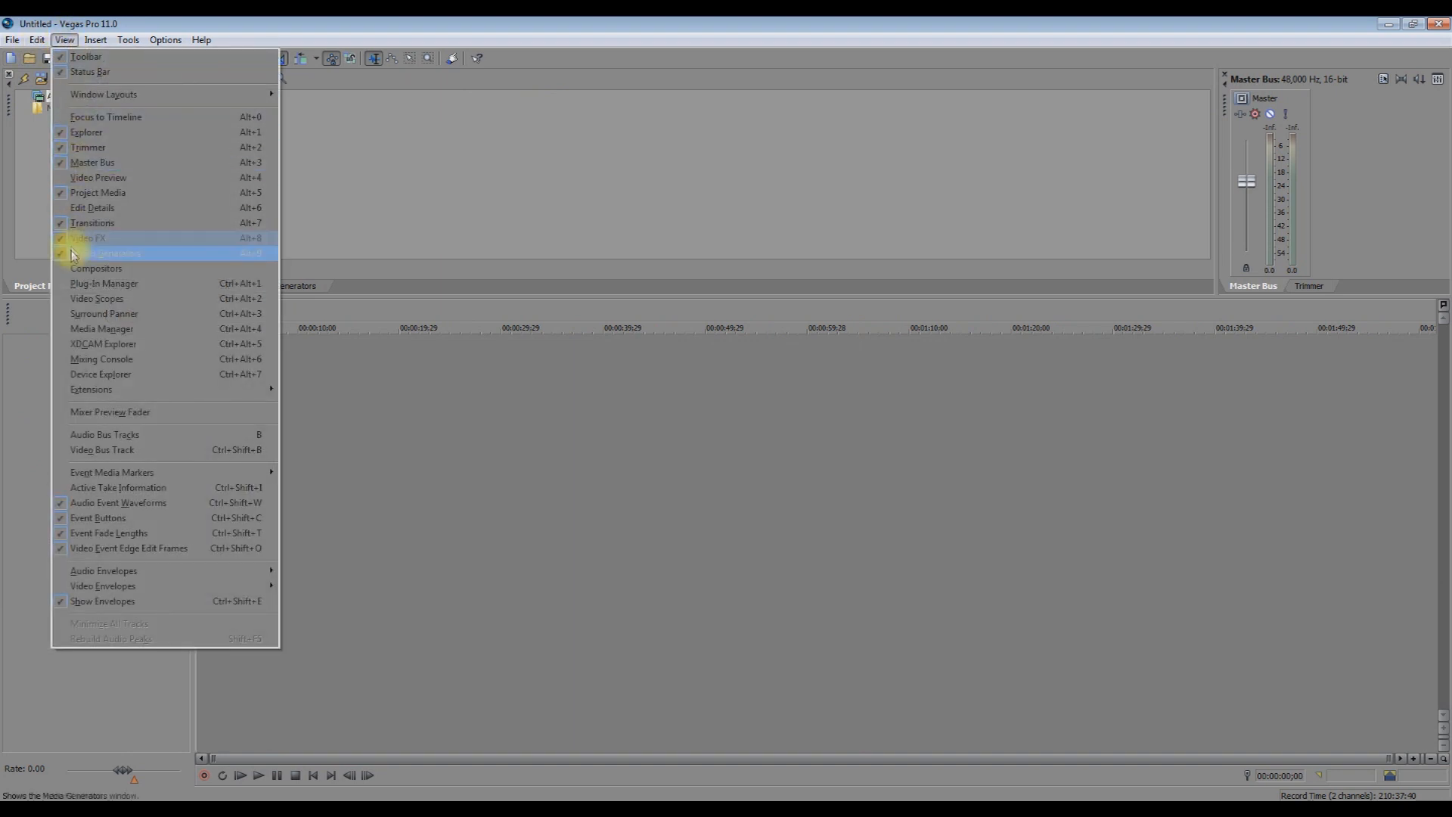
pyautogui.click(80, 163)
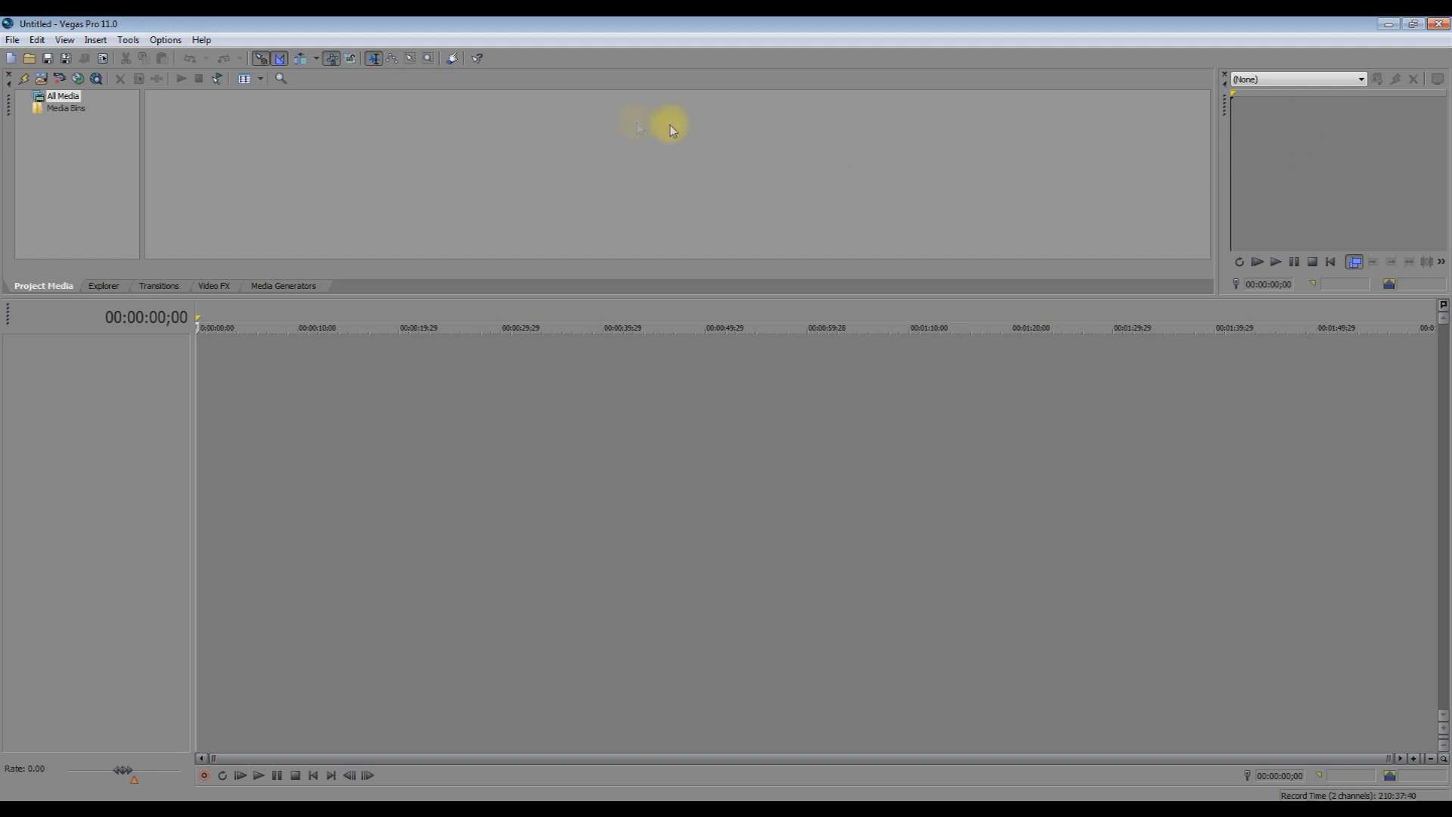
pyautogui.click(64, 39)
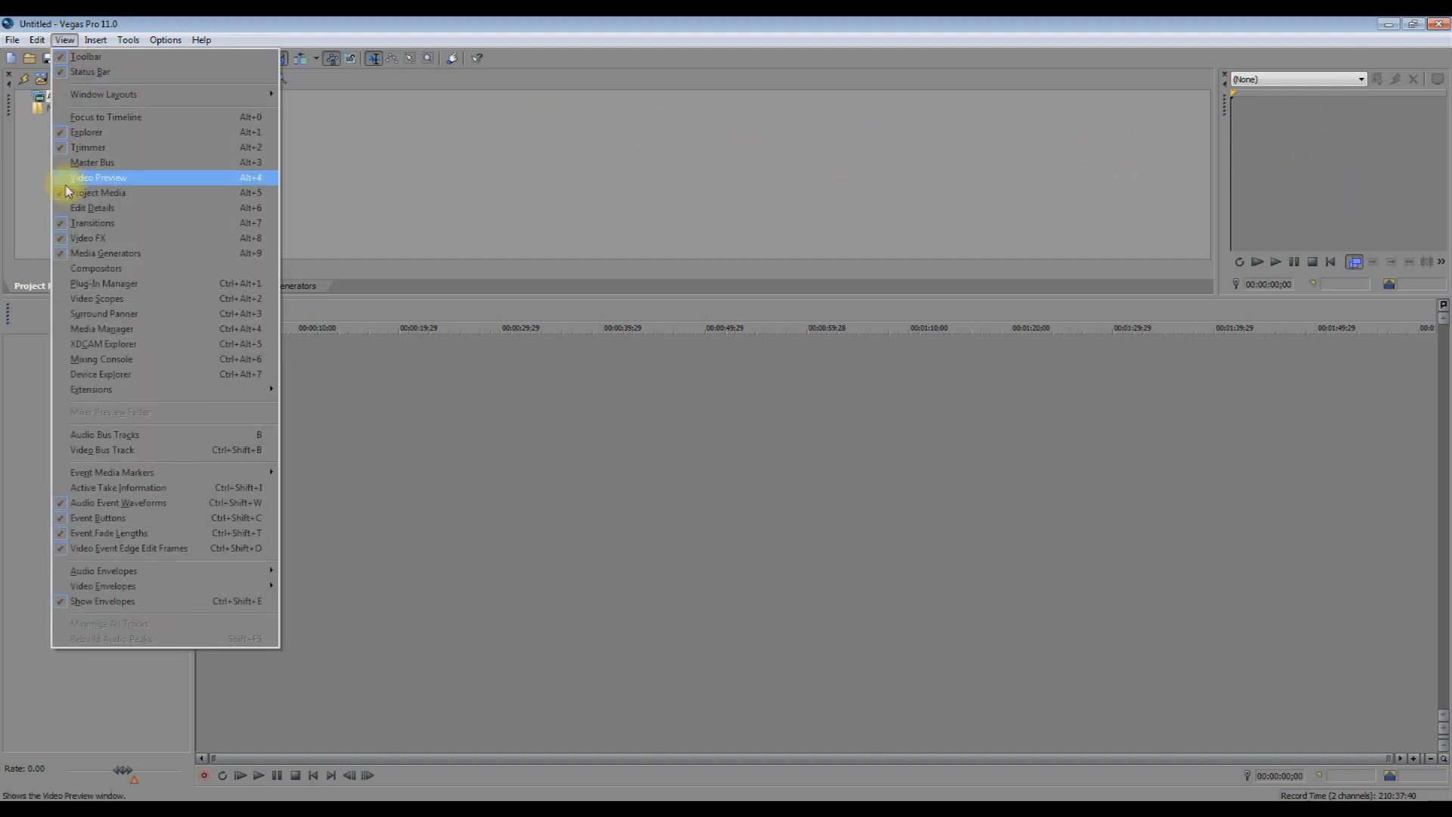
pyautogui.click(84, 162)
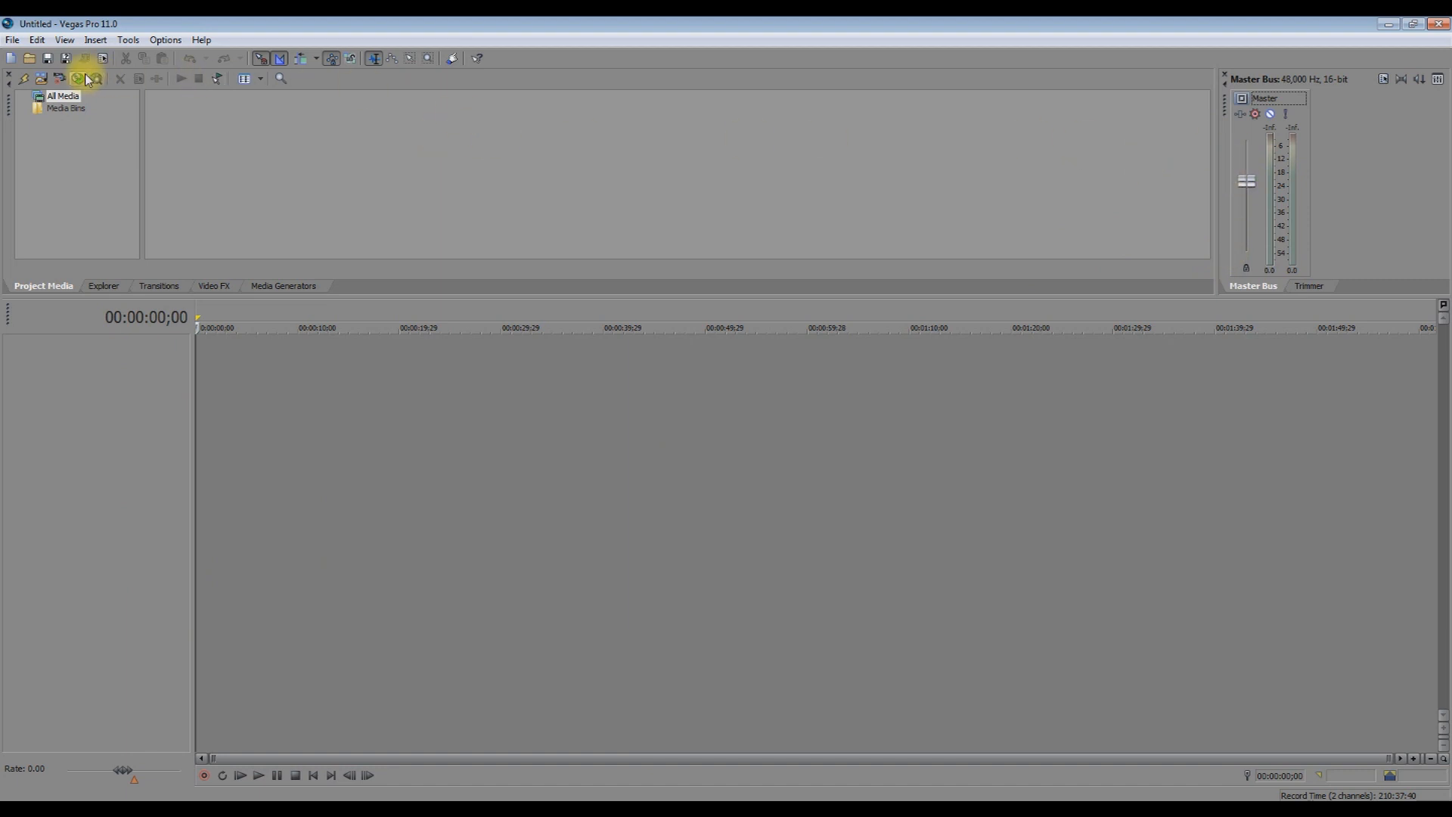
# Browse the Insert and Options menus.
pyautogui.click(95, 42)
pyautogui.click(85, 42)
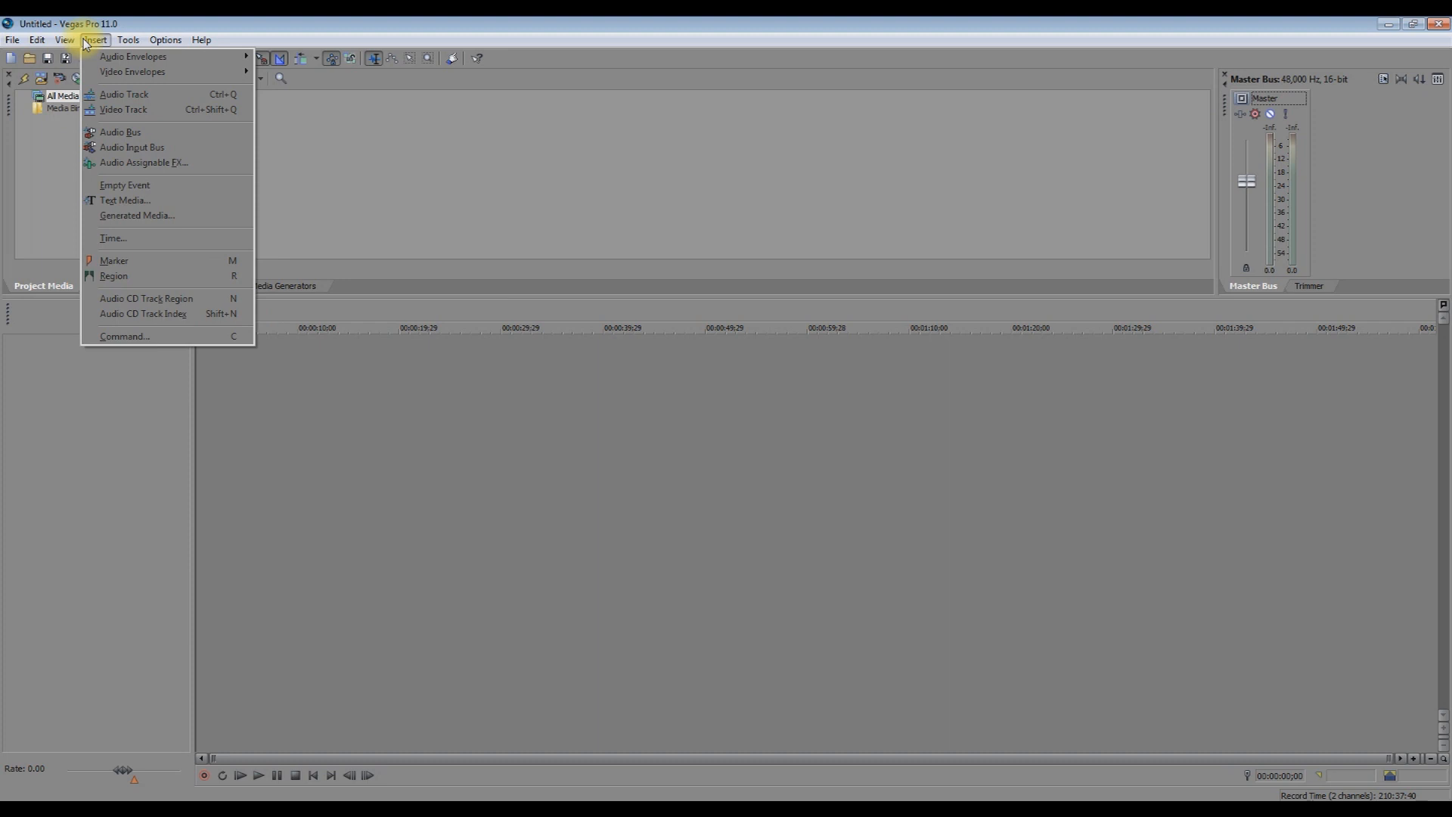
pyautogui.moveTo(159, 42)
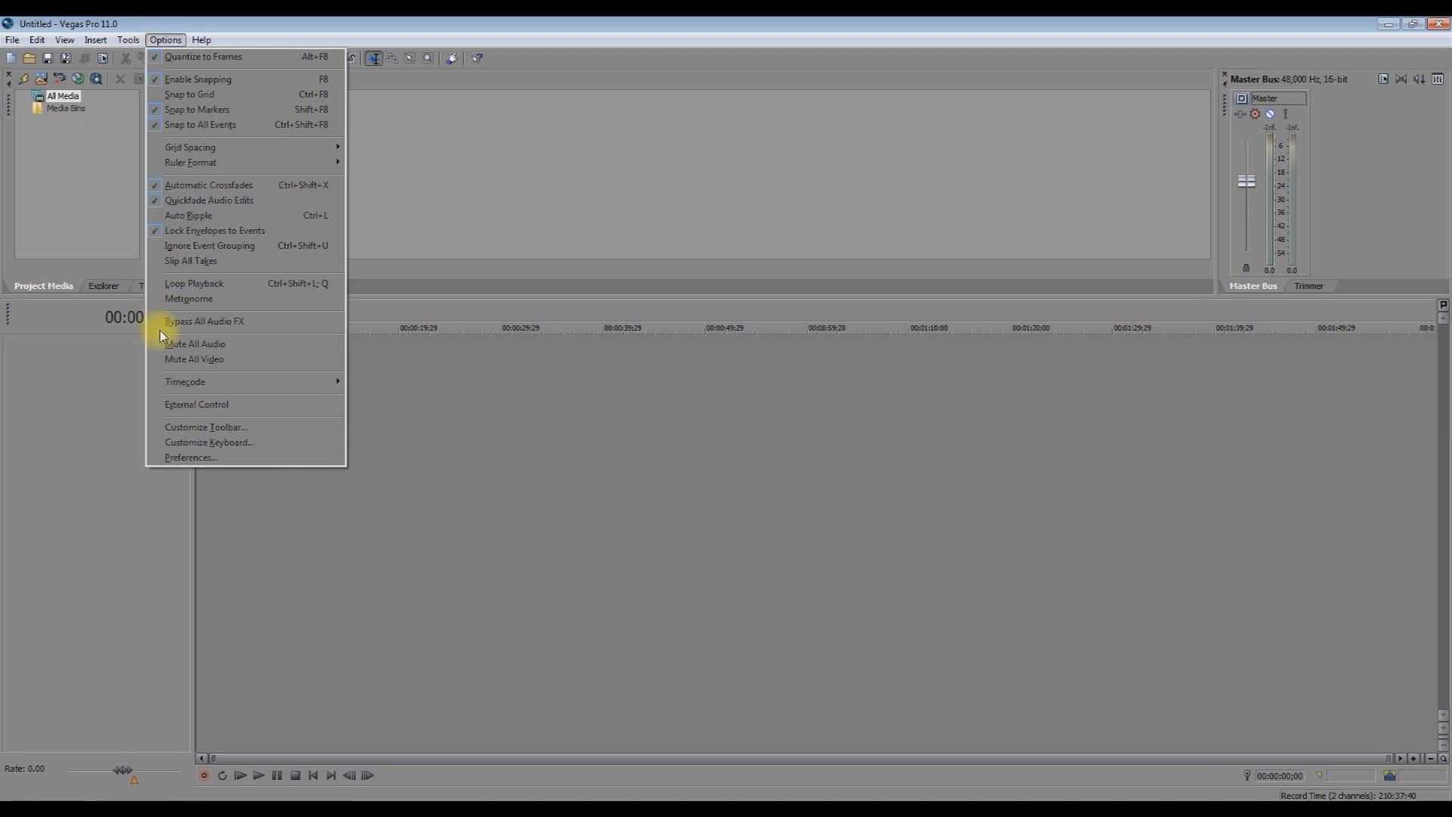
pyautogui.click(191, 457)
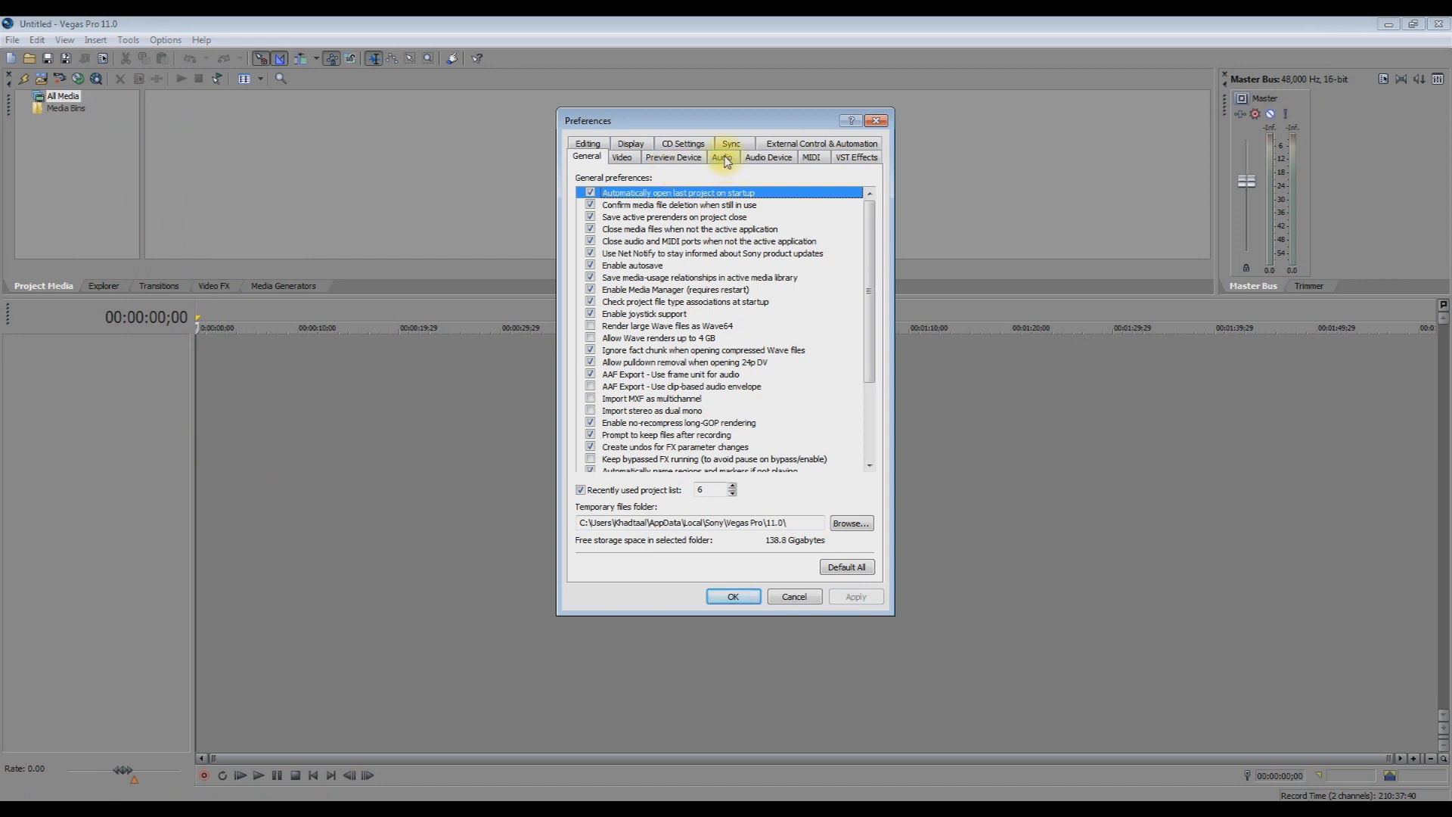
pyautogui.click(764, 158)
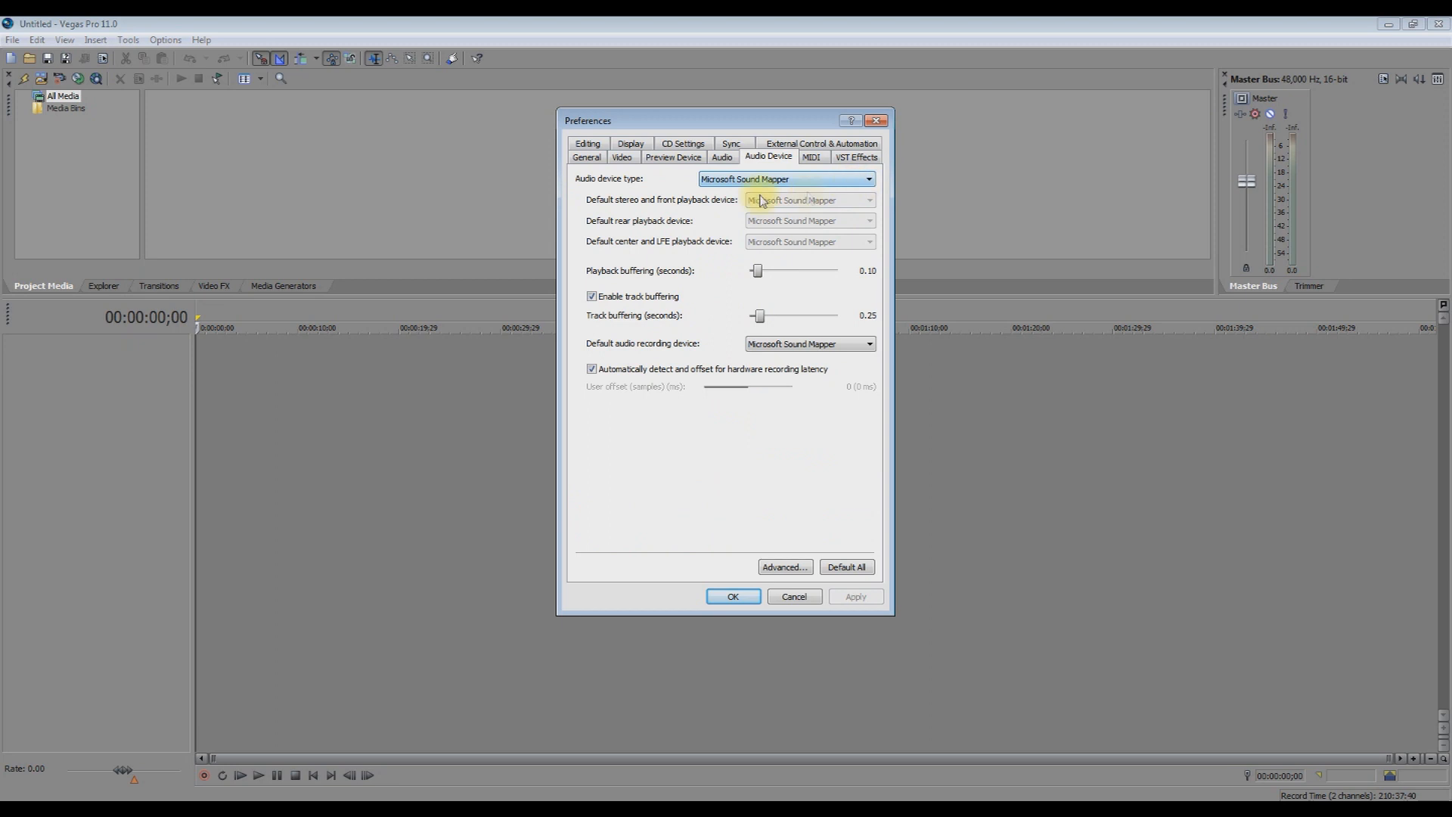
pyautogui.click(831, 183)
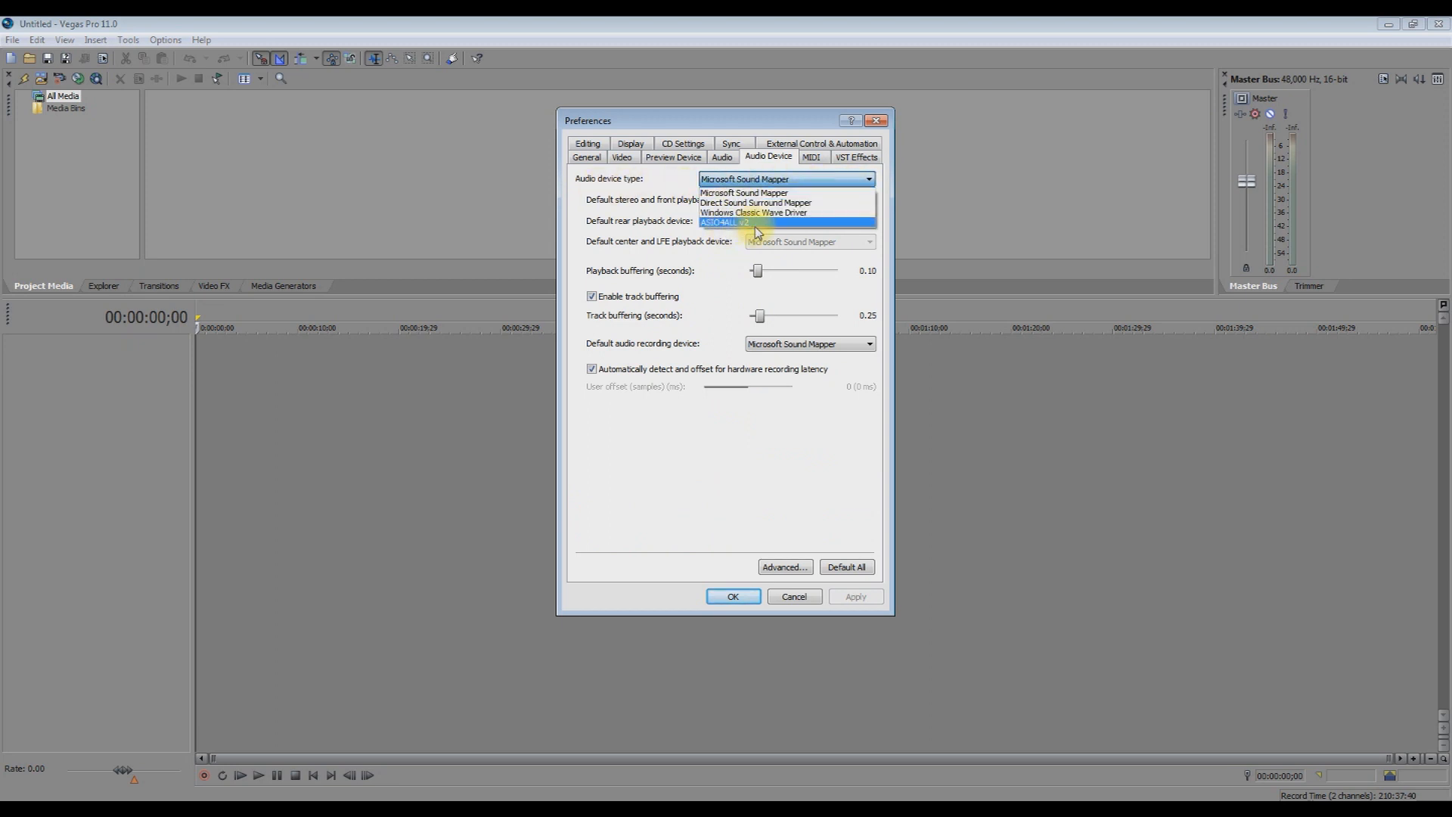
pyautogui.click(803, 181)
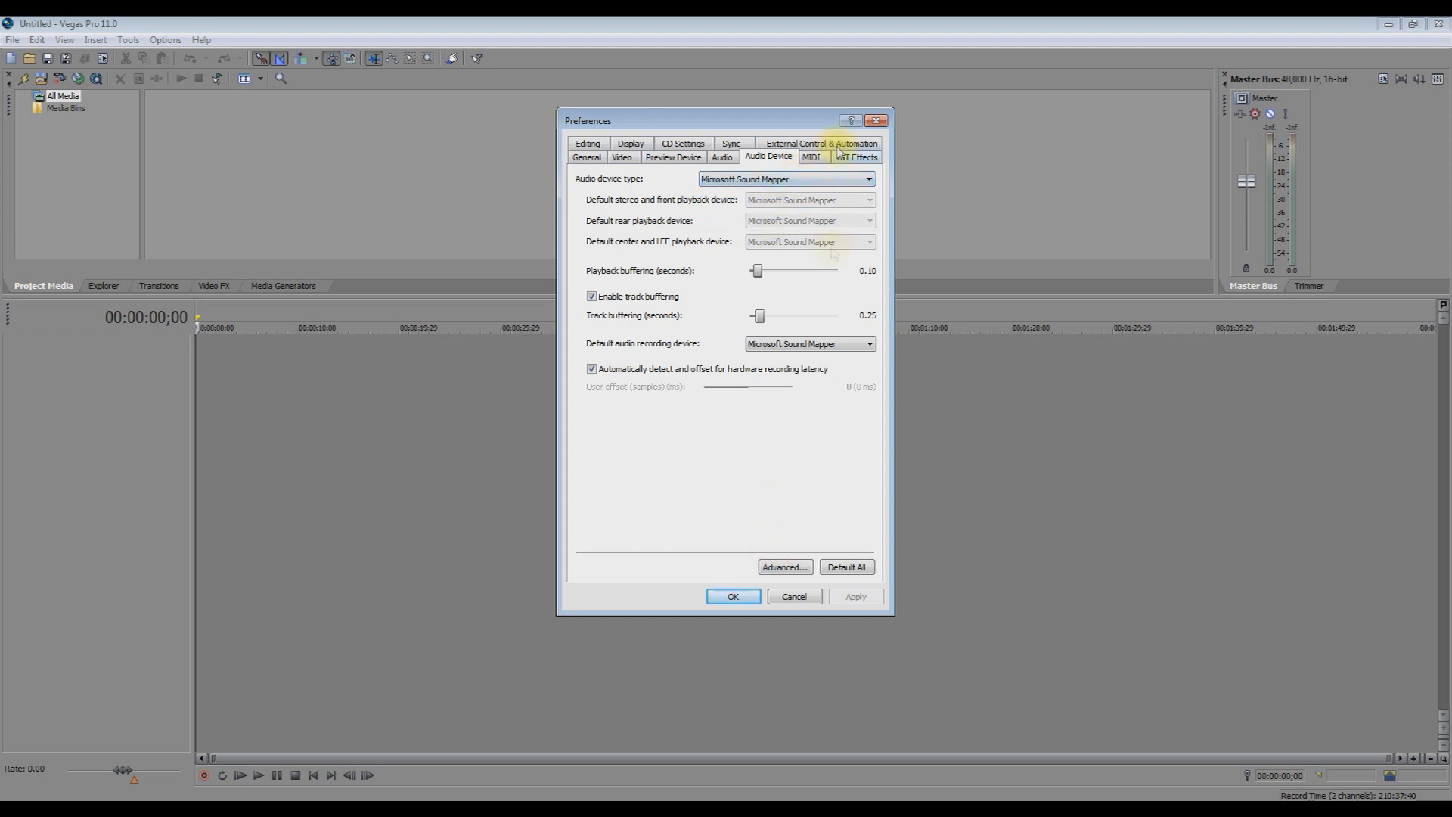
pyautogui.click(876, 121)
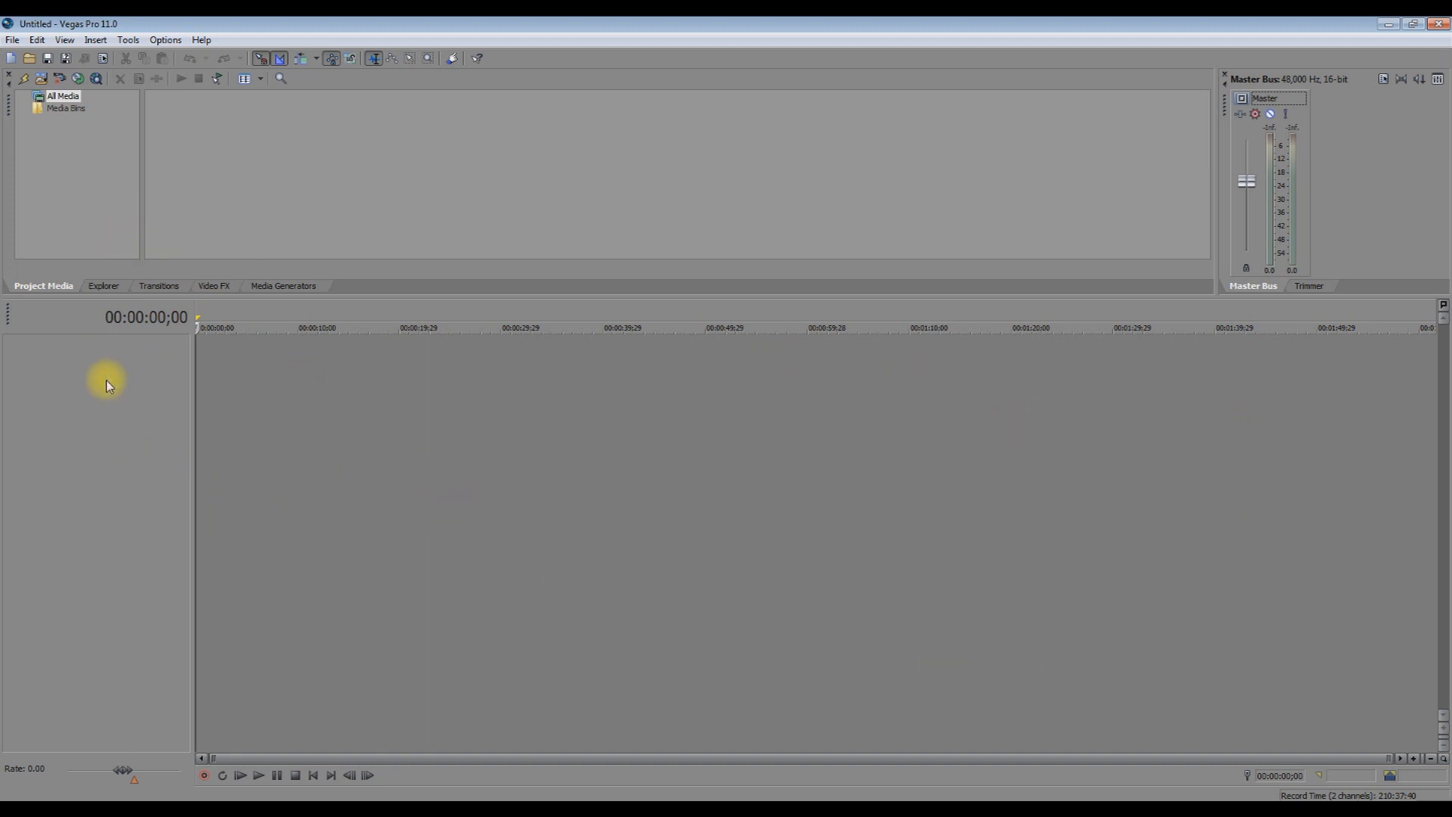
# Insert a new audio track from the track list's right-click menu and drag it taller.
pyautogui.rightClick(104, 357)
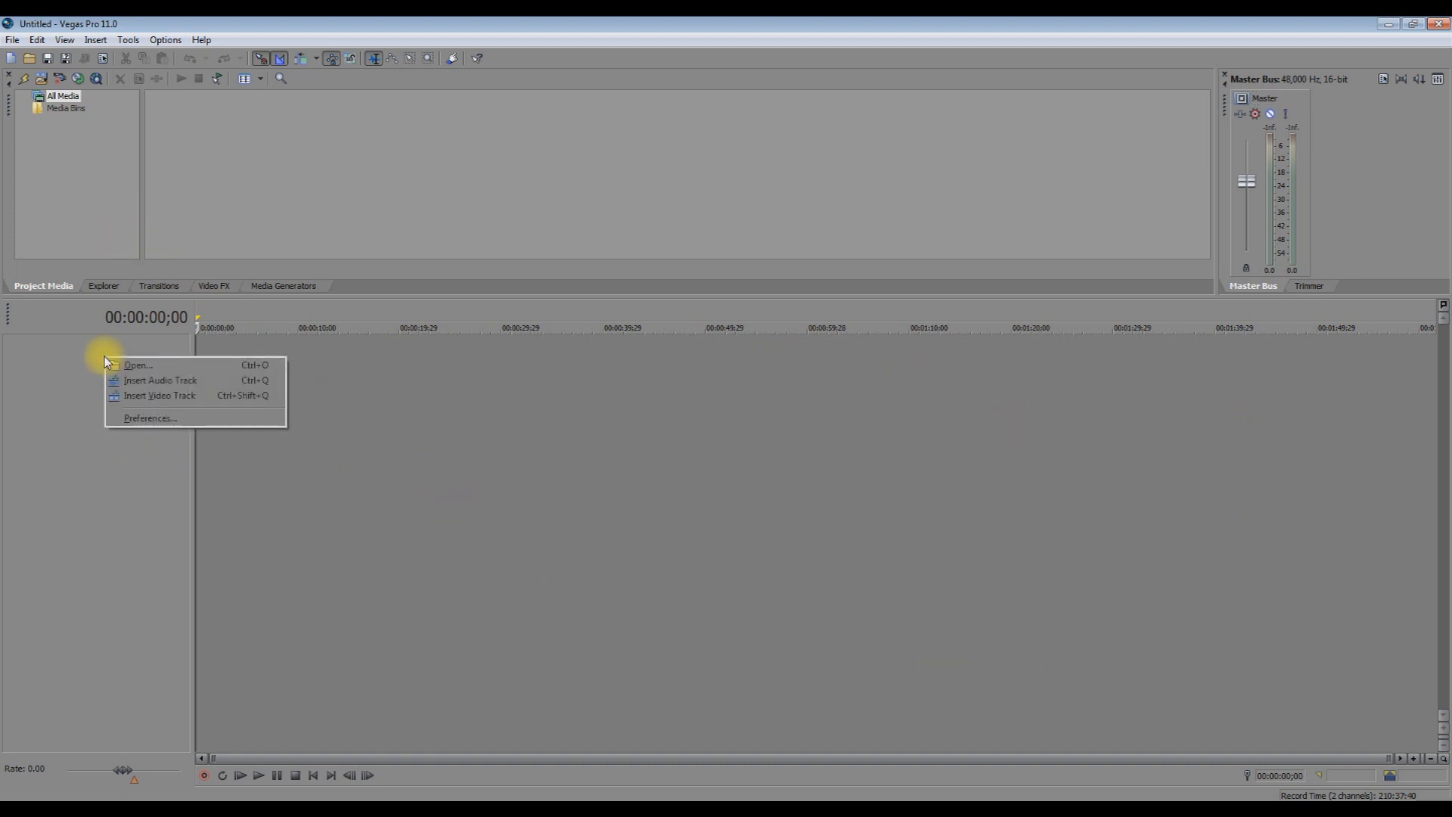
pyautogui.click(161, 380)
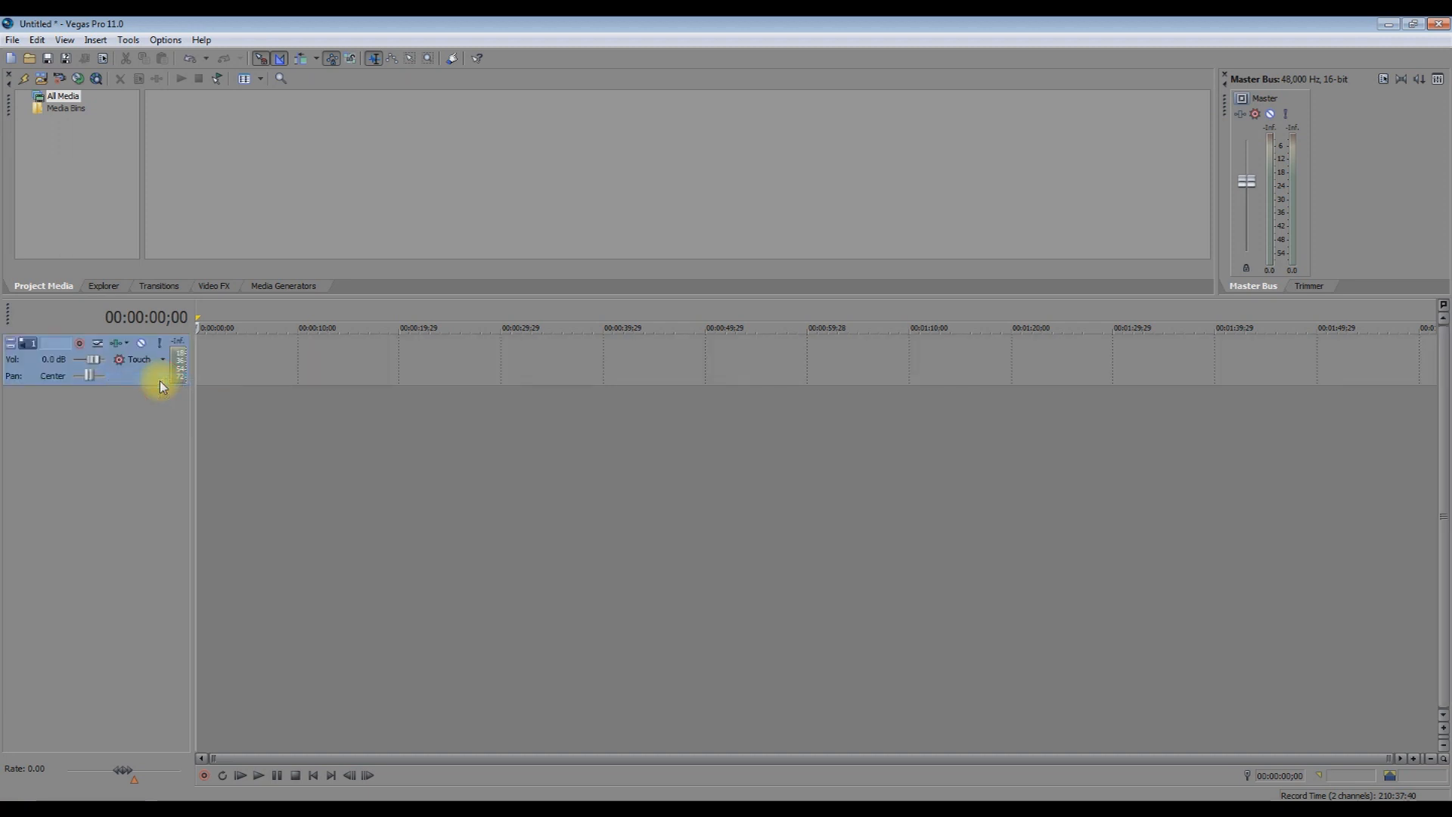
pyautogui.moveTo(145, 385); pyautogui.dragTo(188, 421)
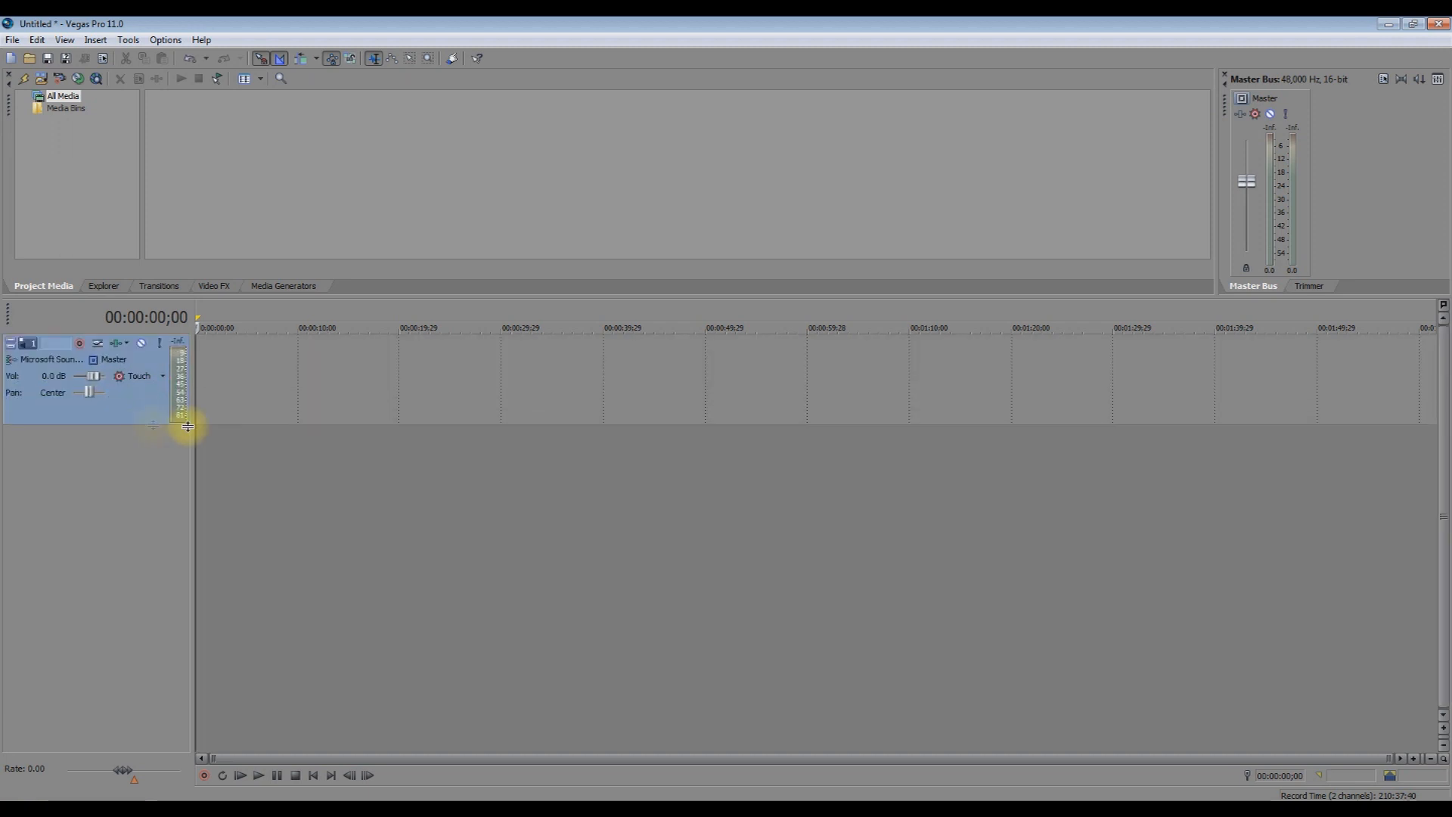
# Drag the SHANKH wave file from the Explorer onto the audio track and select it.
pyautogui.click(108, 287)
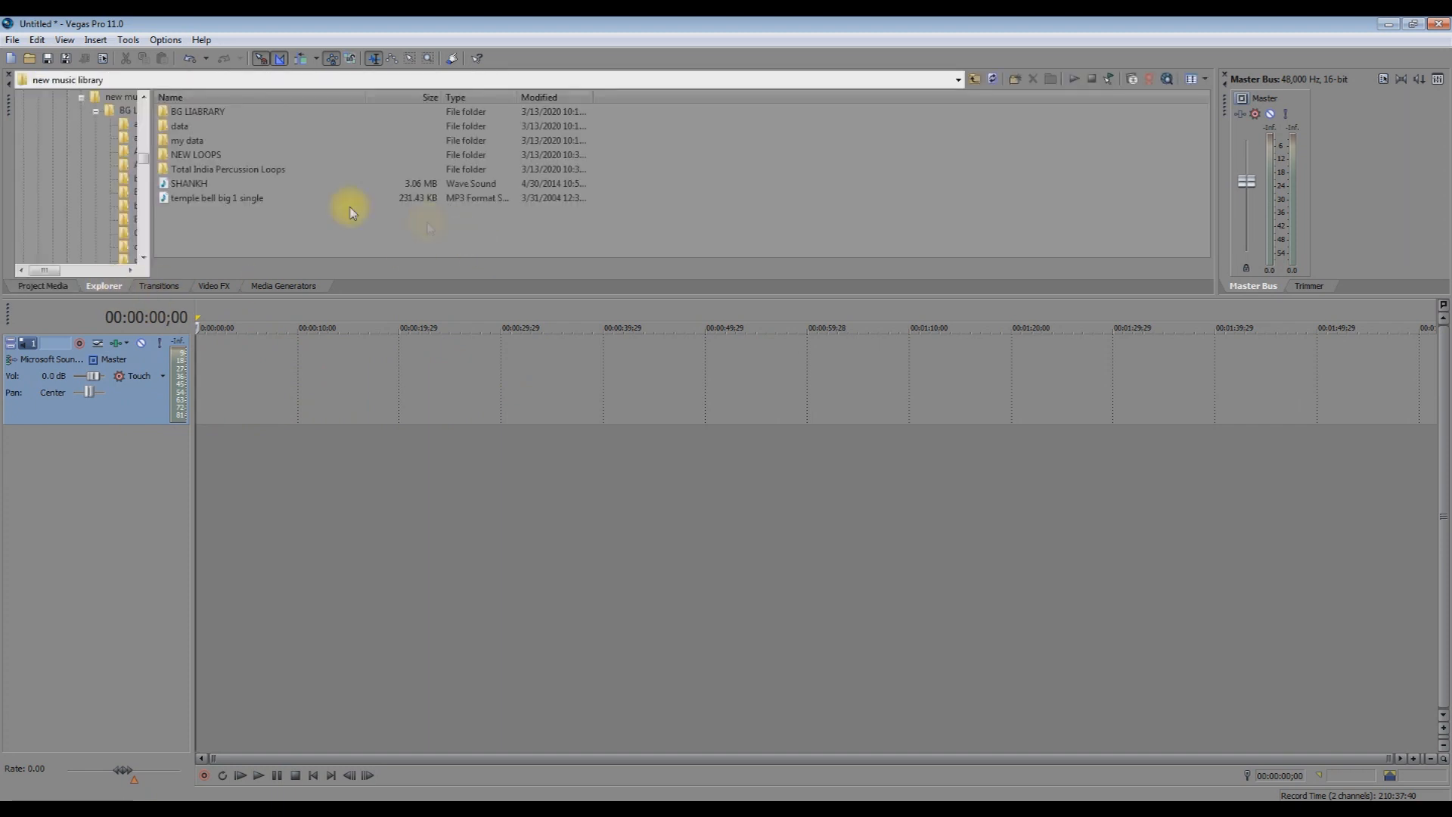
pyautogui.moveTo(179, 188); pyautogui.dragTo(339, 376)
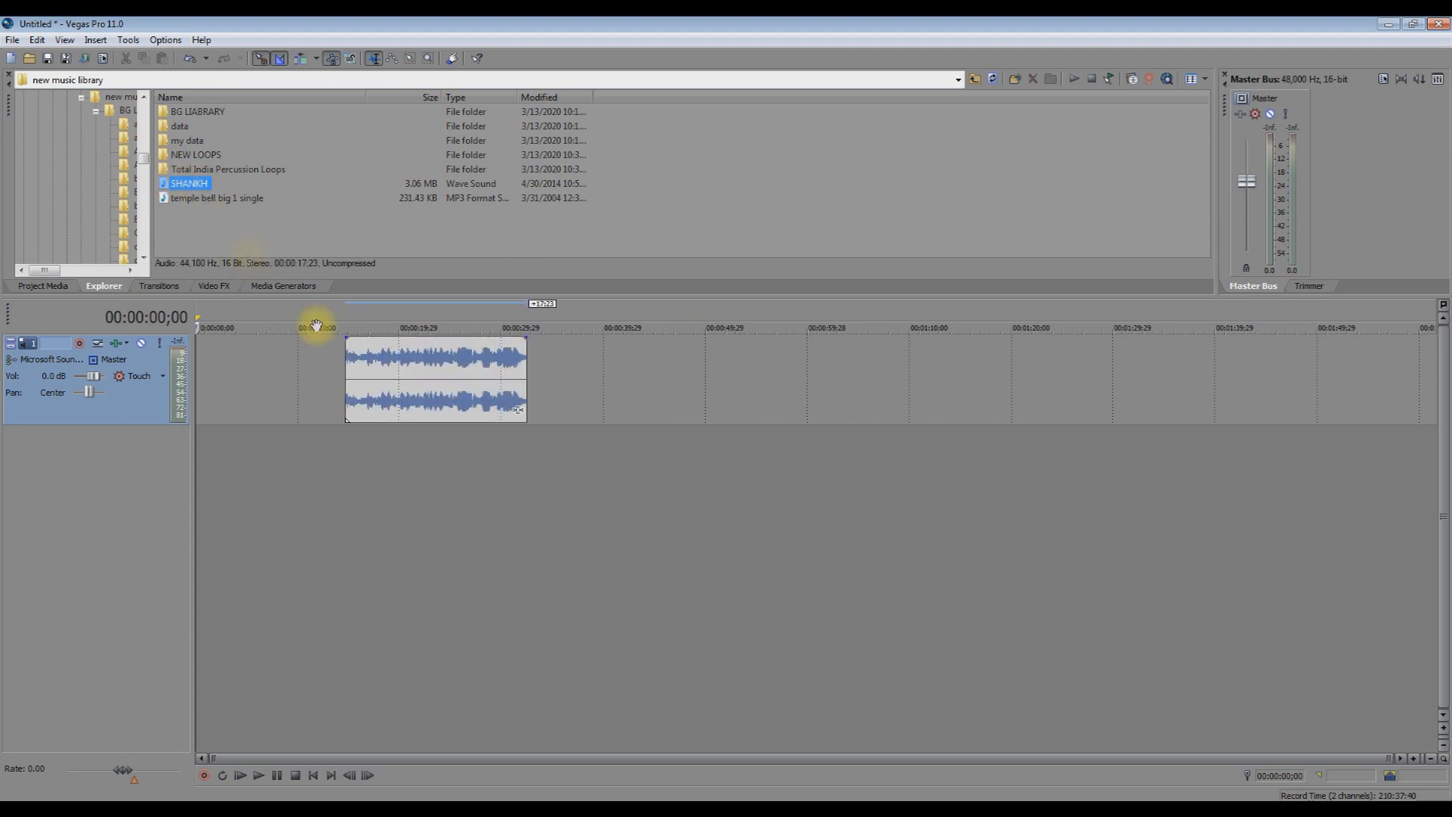
pyautogui.click(347, 356)
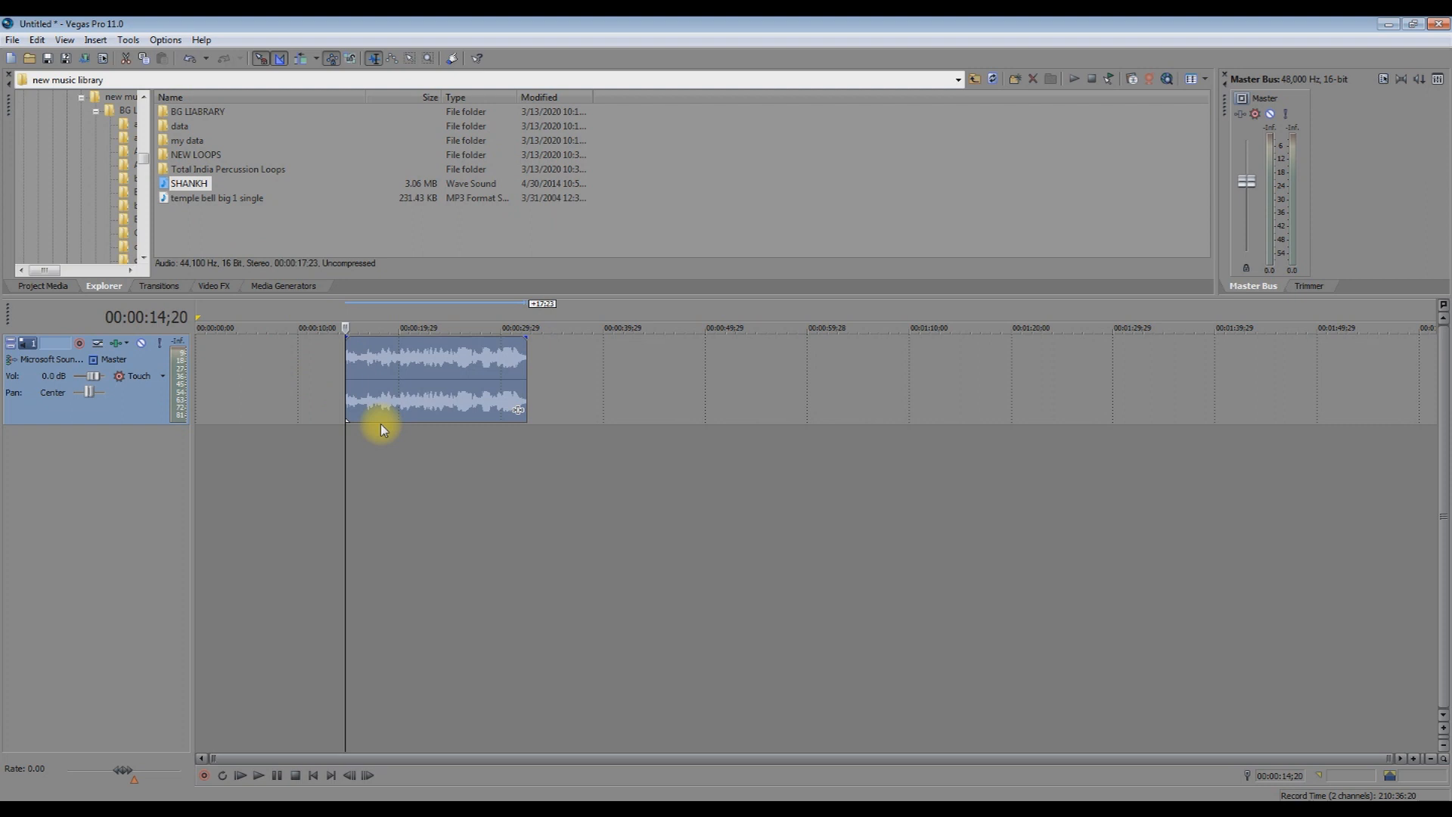
# Play the SHANKH clip, then drag it earlier to start near 00:00:06.
pyautogui.press('space')
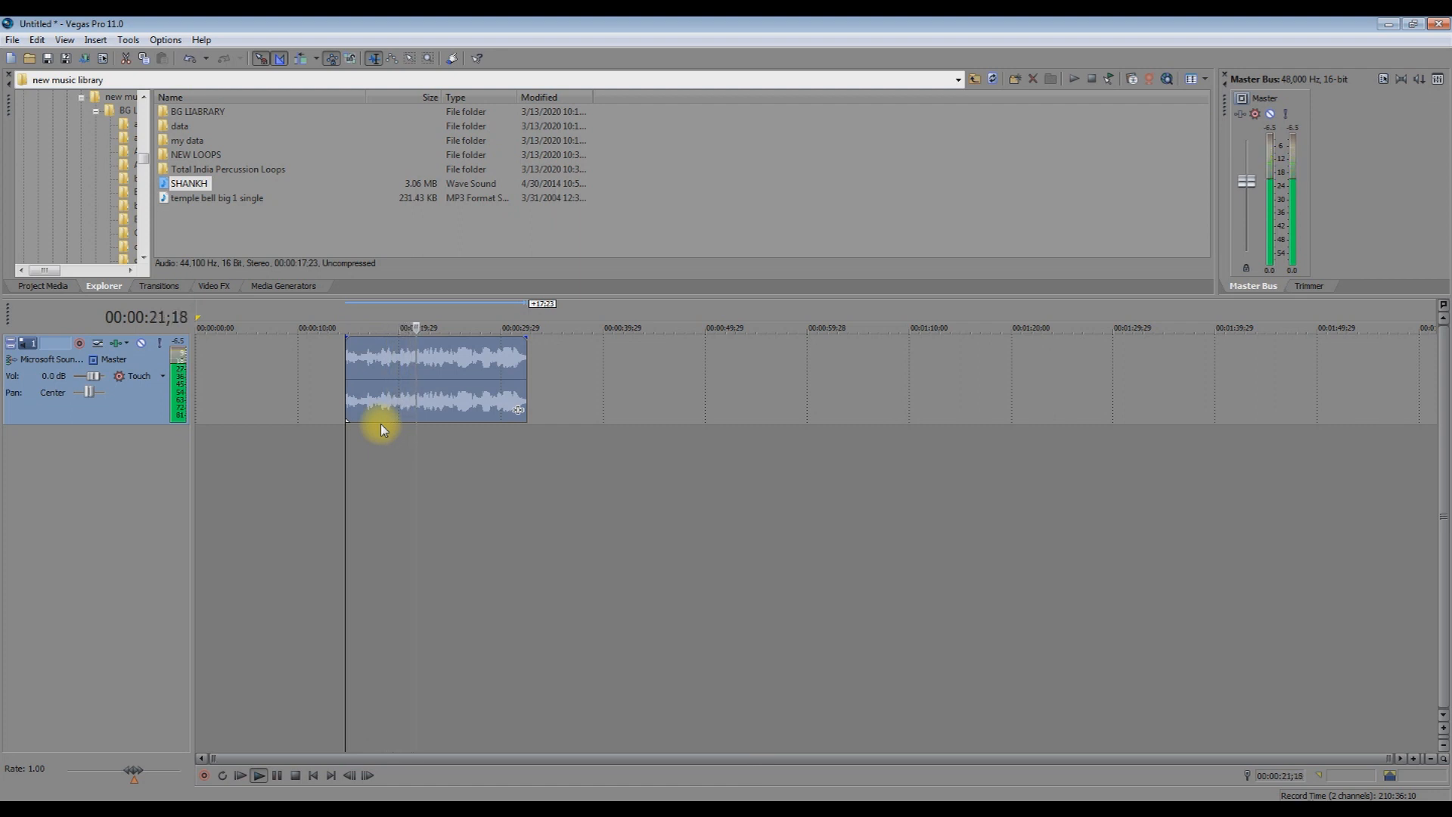
pyautogui.press('space')
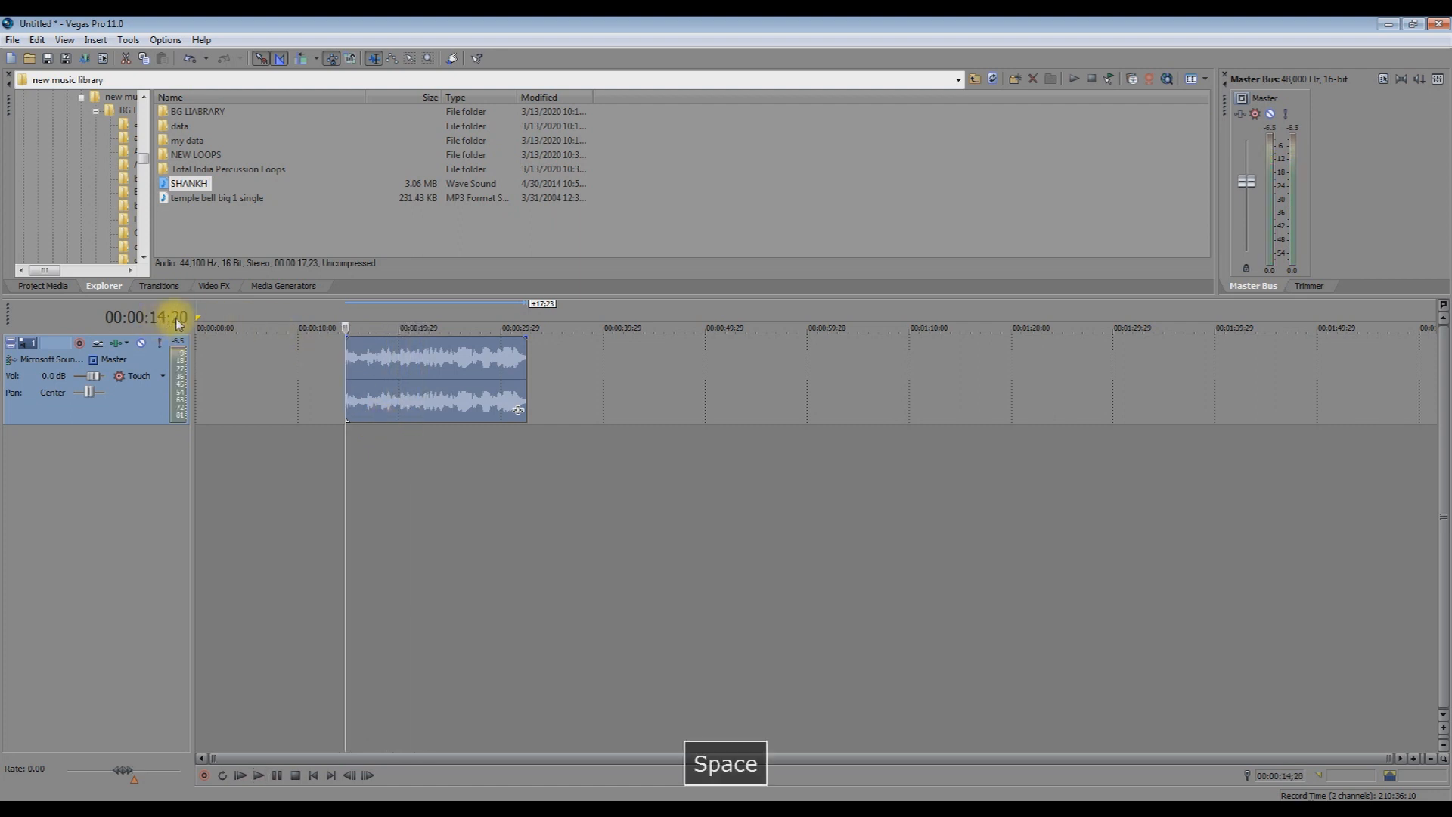
pyautogui.moveTo(378, 406); pyautogui.dragTo(287, 448)
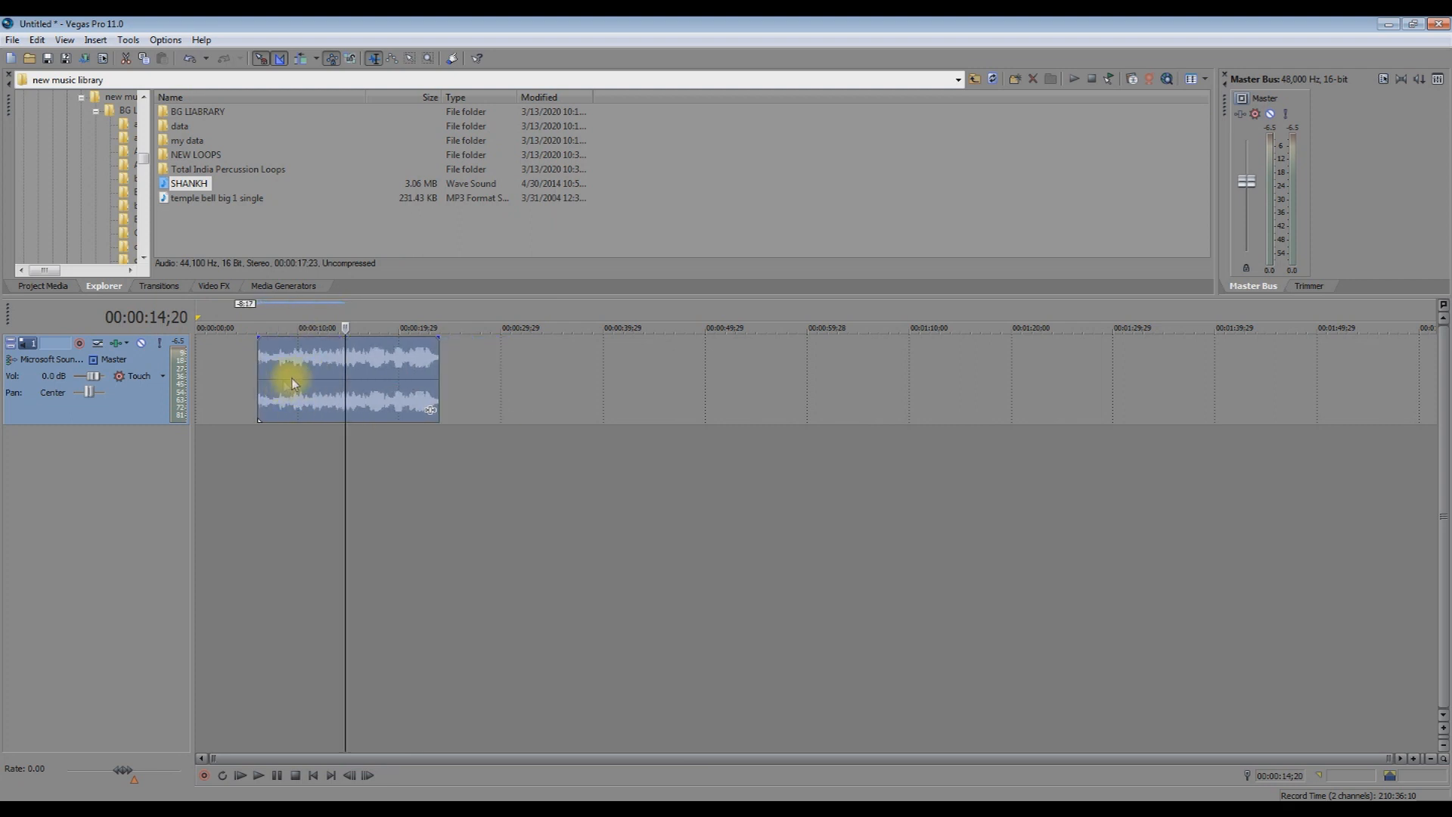
# Delete the SHANKH clip from the audio track and check that SHANKH.wav remains in Project Media.
pyautogui.doubleClick(321, 376)
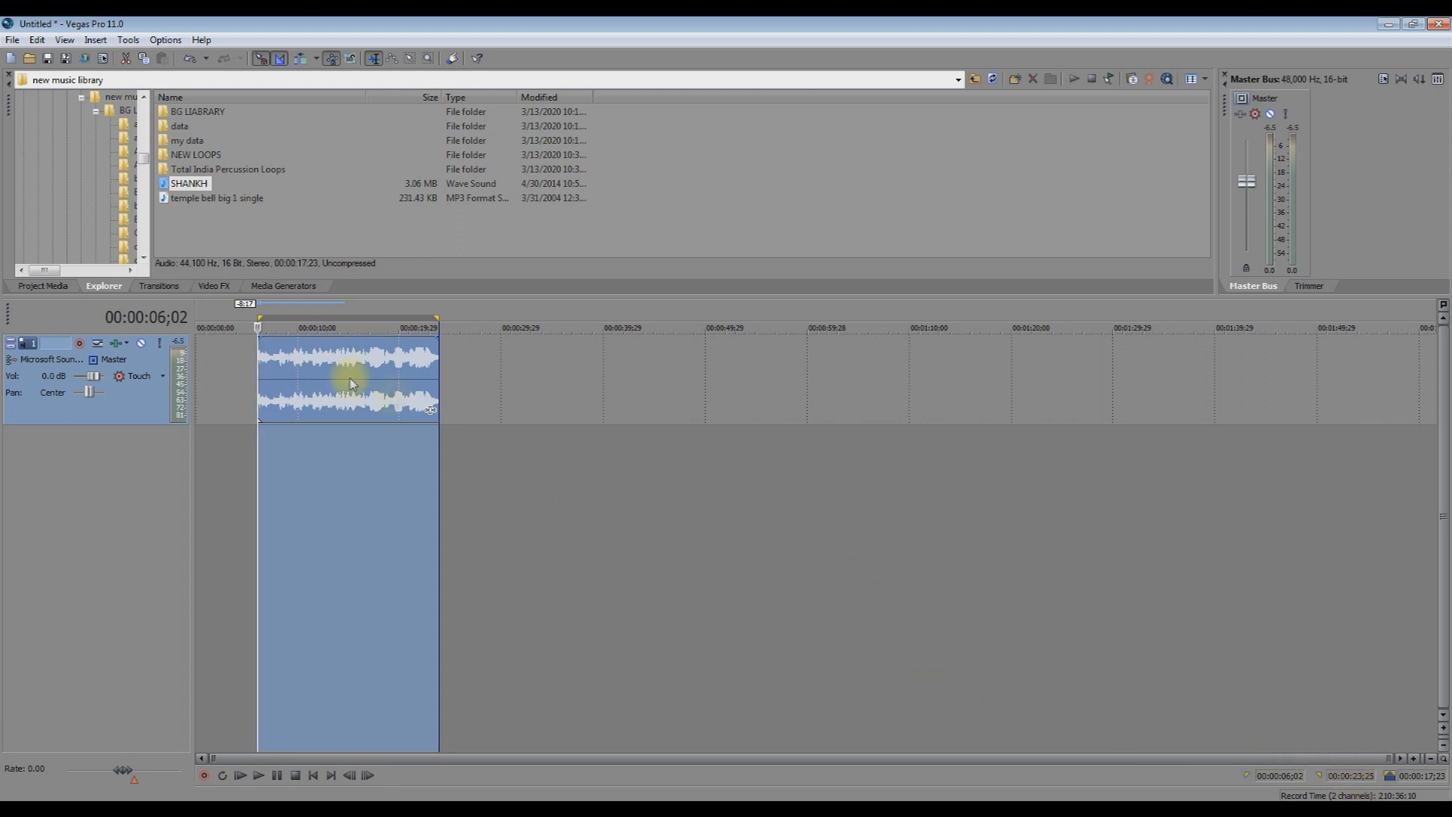
pyautogui.click(311, 468)
pyautogui.press('Delete')
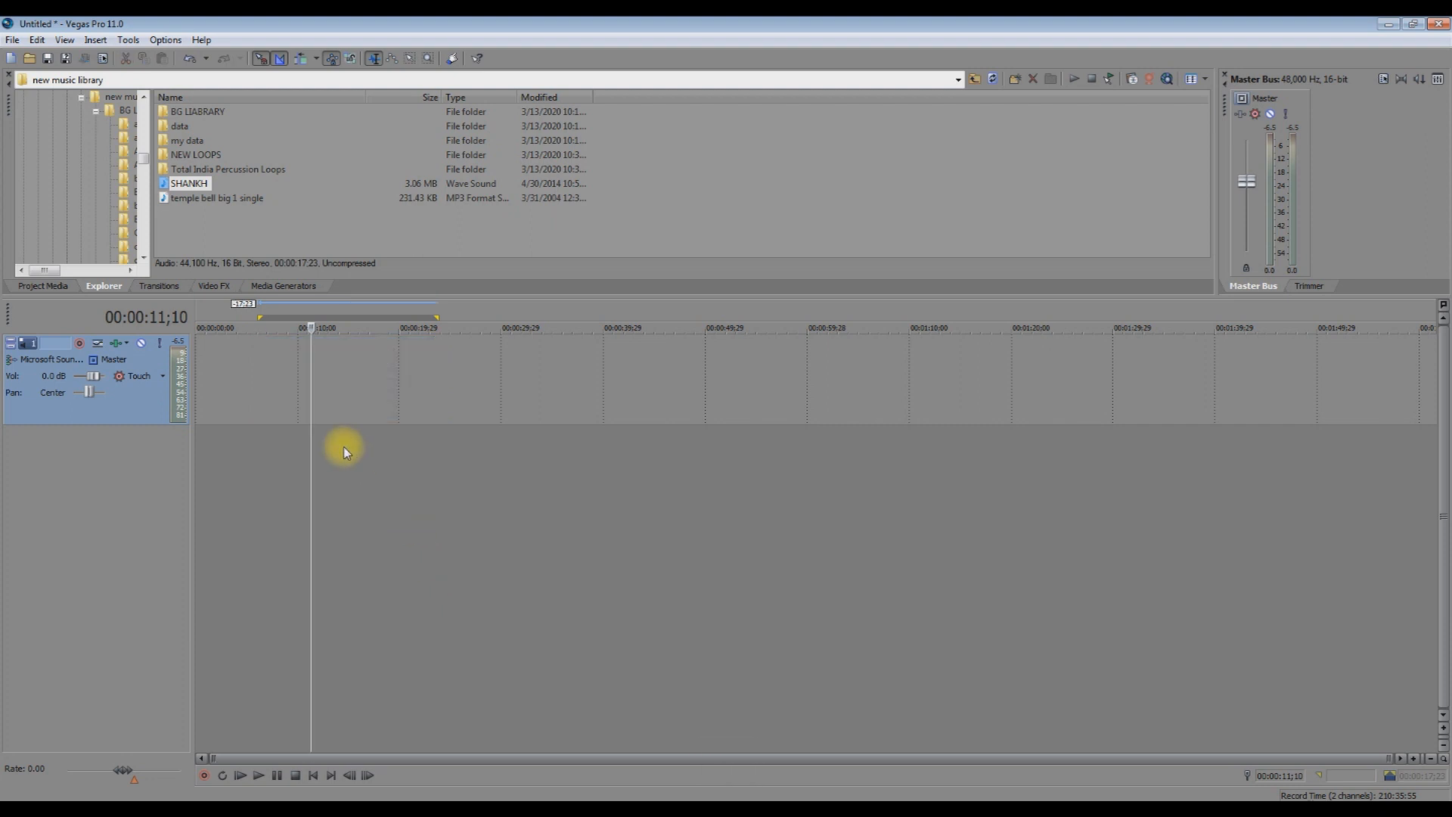
pyautogui.click(56, 289)
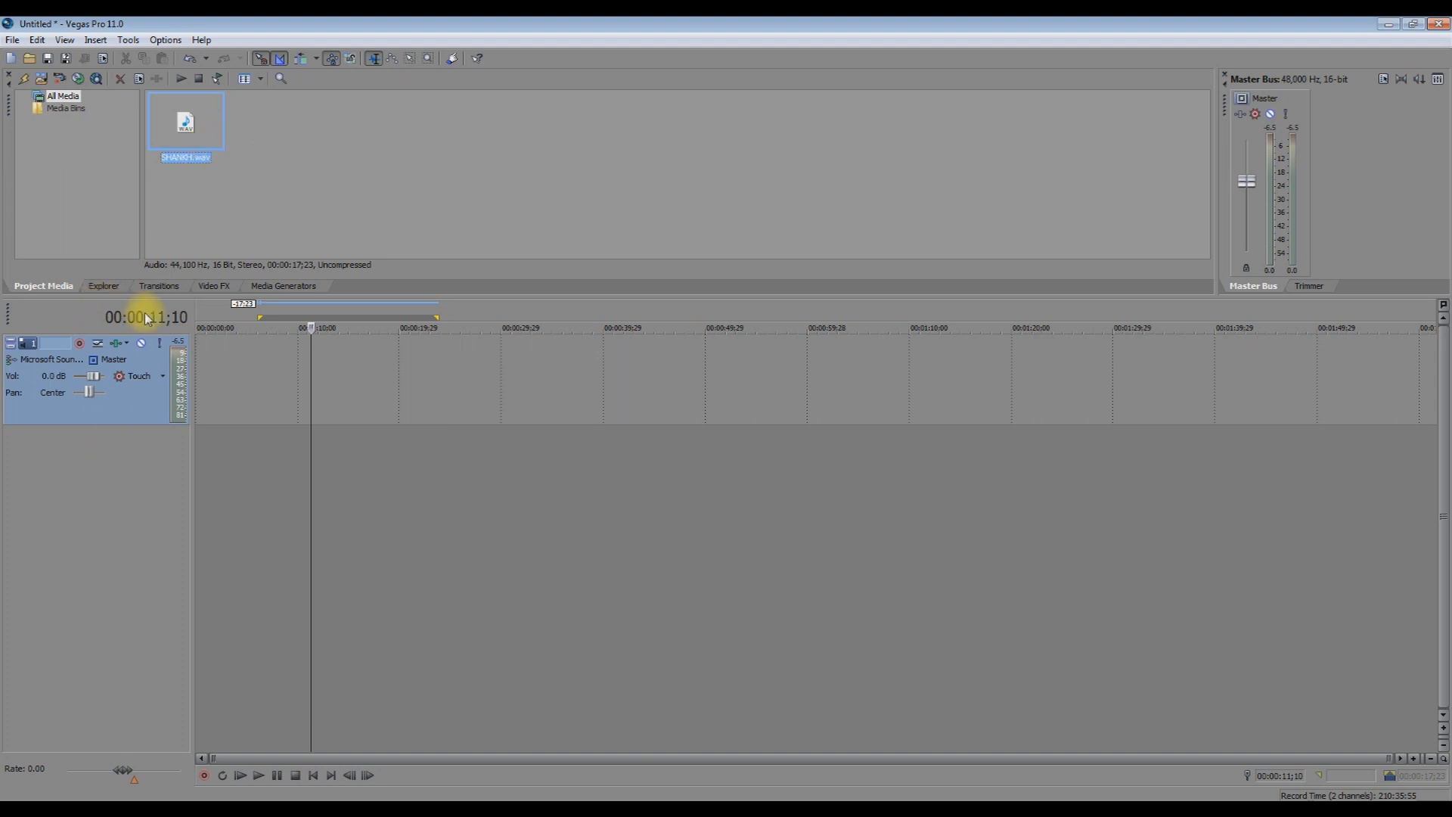
# Return to the music library in Explorer, widen the track header, and test Vol and Pan, resetting Pan to center.
pyautogui.click(110, 287)
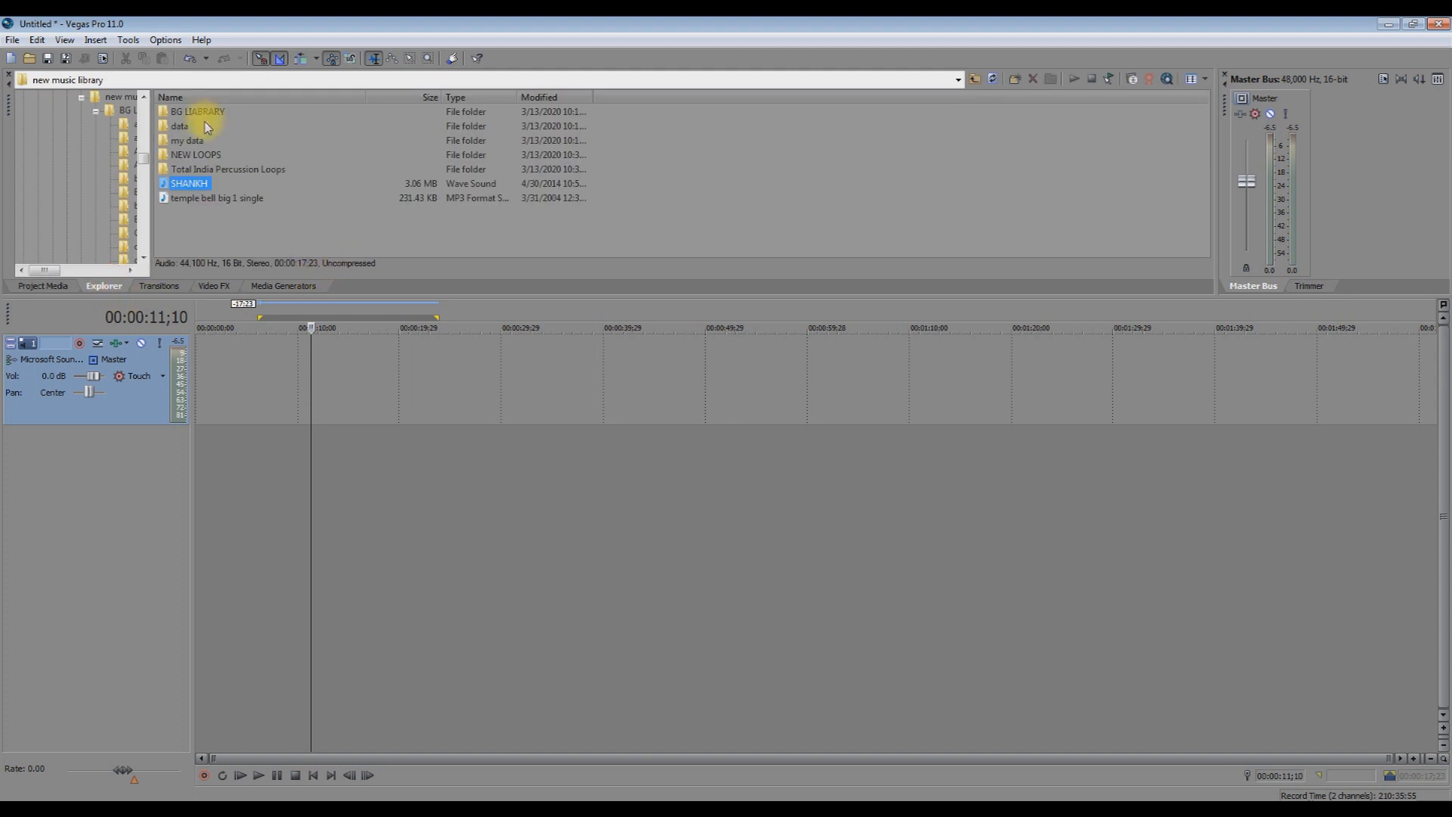
pyautogui.moveTo(193, 407); pyautogui.dragTo(271, 414)
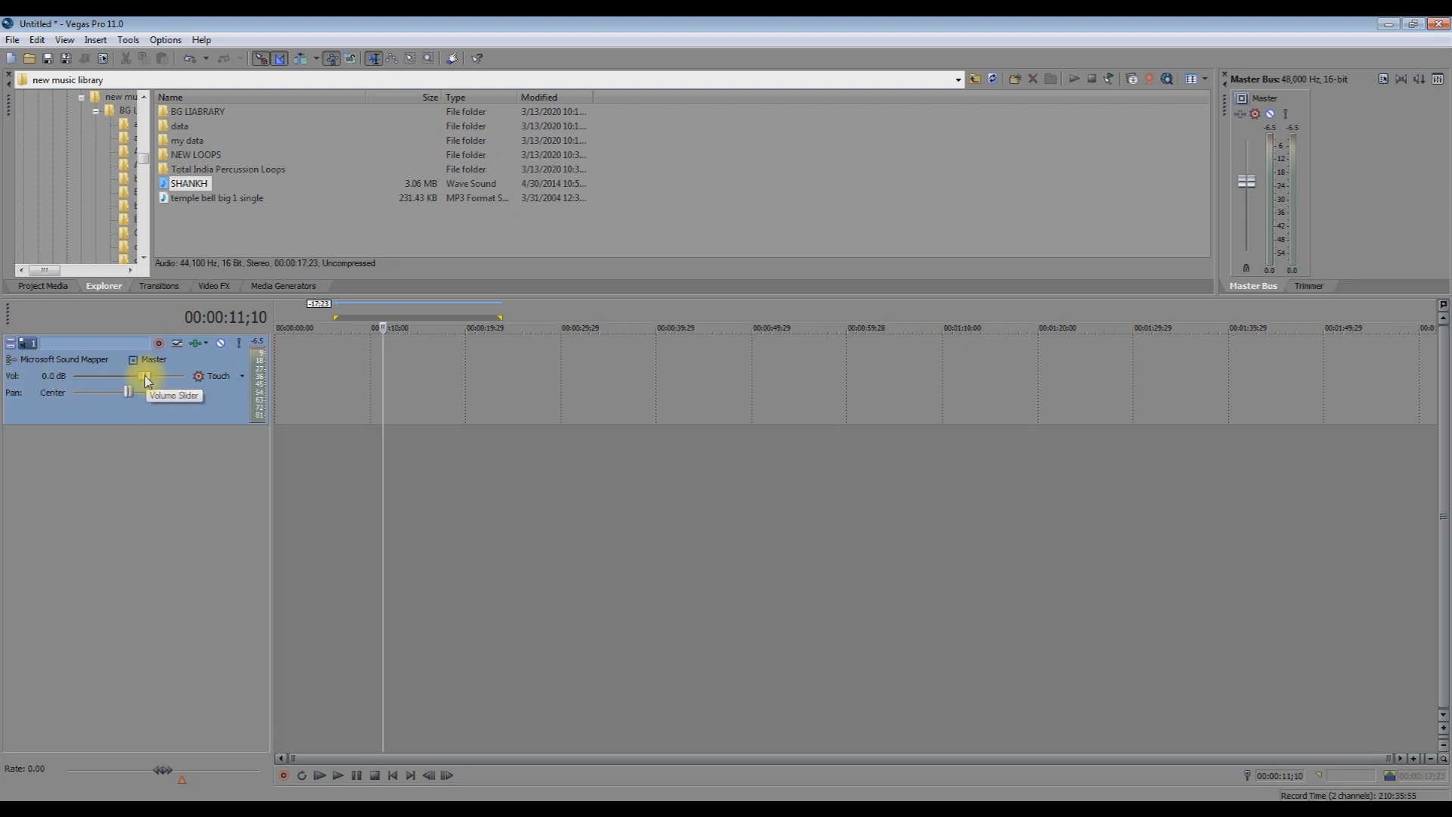
pyautogui.moveTo(147, 381); pyautogui.dragTo(143, 380)
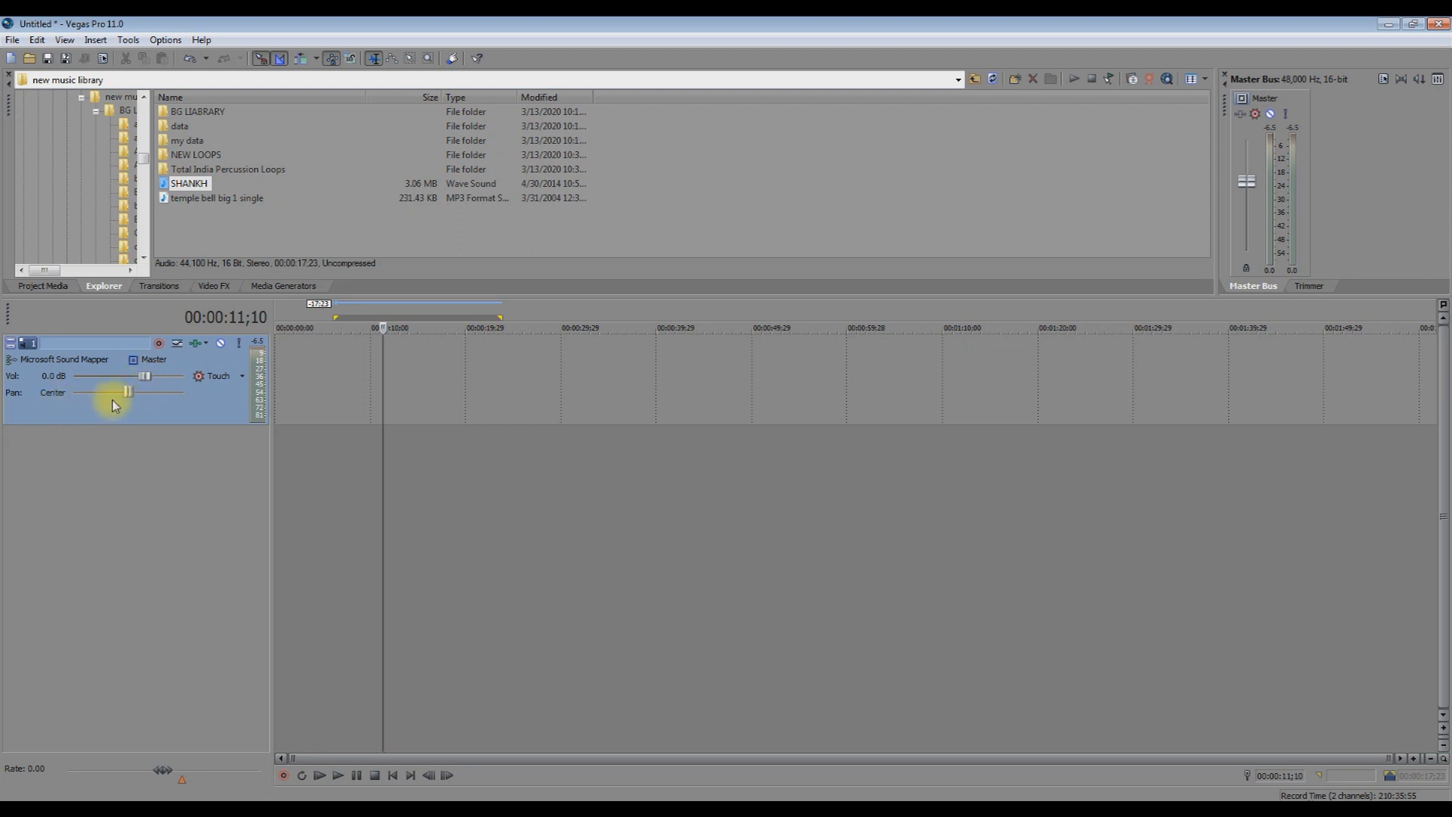
pyautogui.moveTo(128, 394); pyautogui.dragTo(163, 393)
pyautogui.doubleClick(162, 393)
pyautogui.click(223, 346)
pyautogui.click(222, 345)
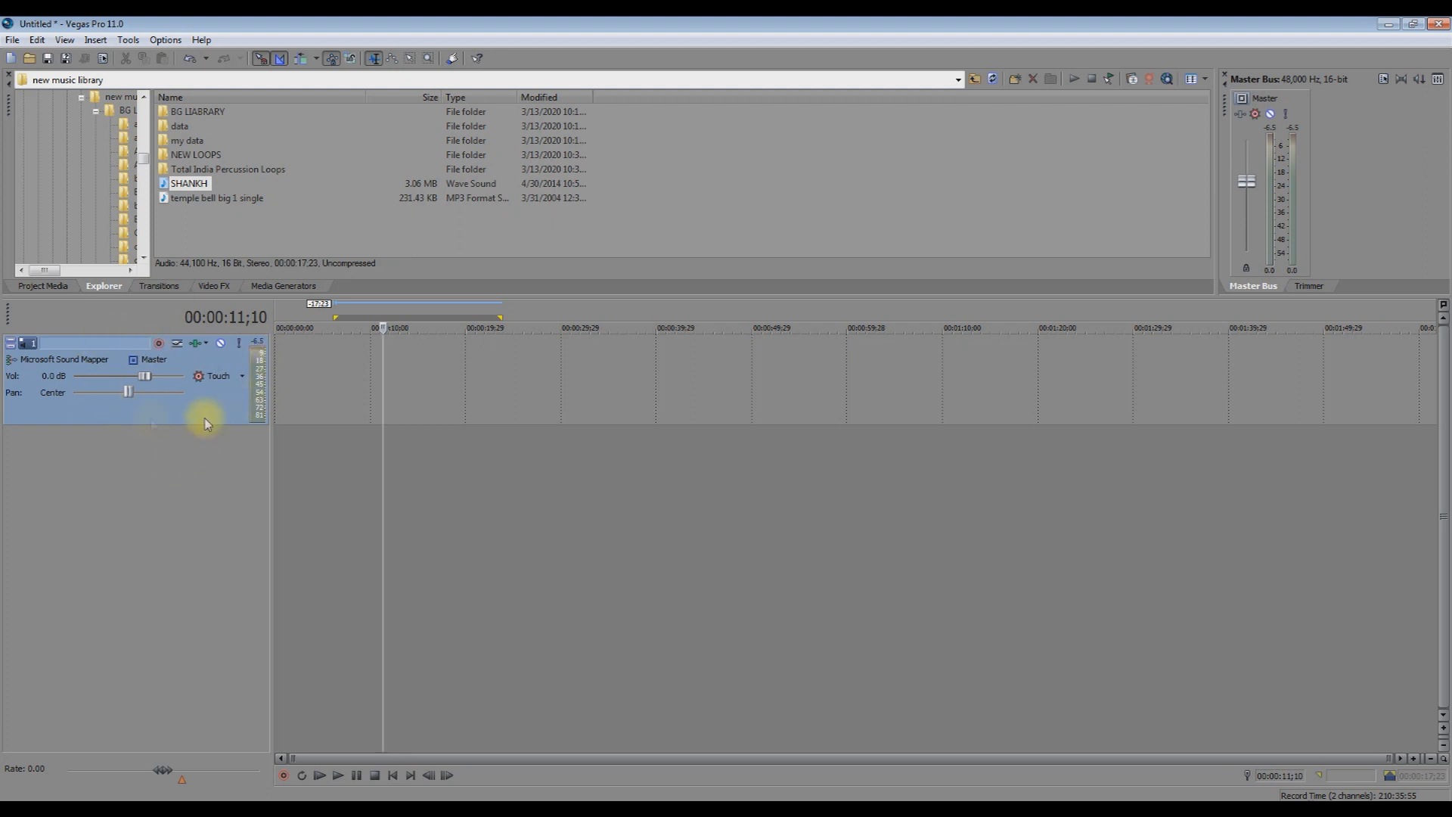
pyautogui.click(196, 345)
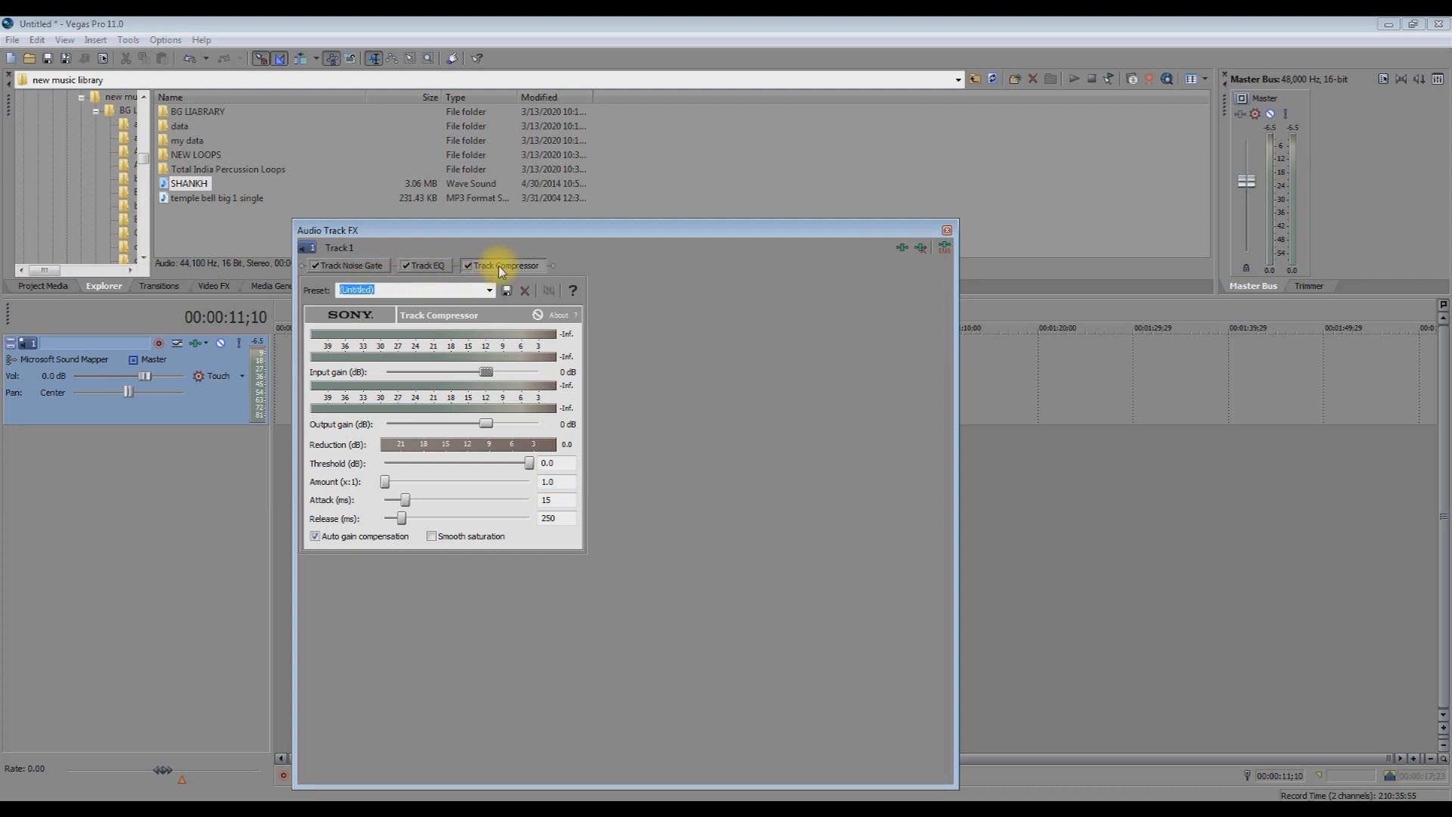
pyautogui.click(369, 267)
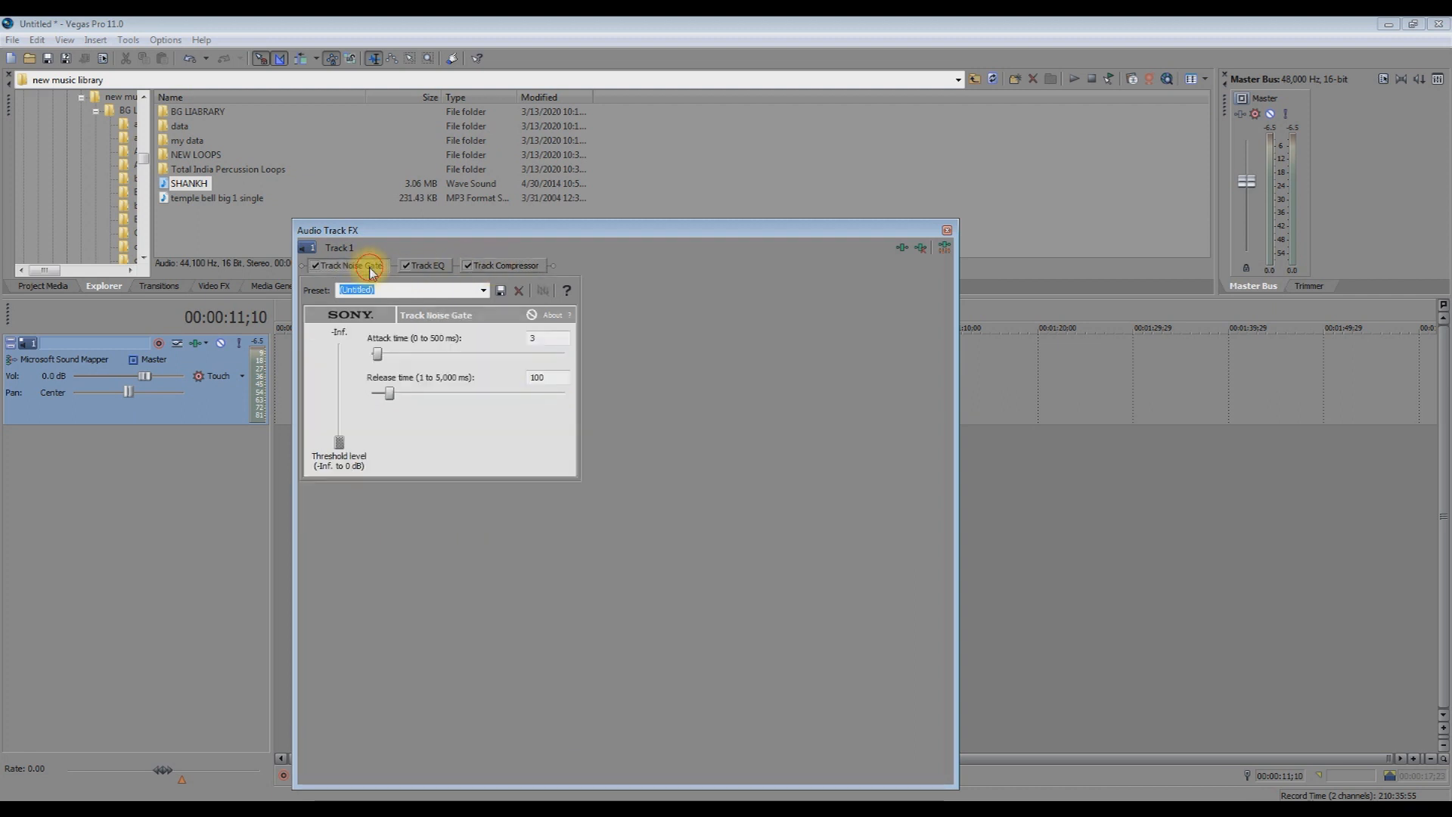
pyautogui.click(430, 265)
pyautogui.click(492, 265)
pyautogui.click(364, 265)
pyautogui.click(426, 266)
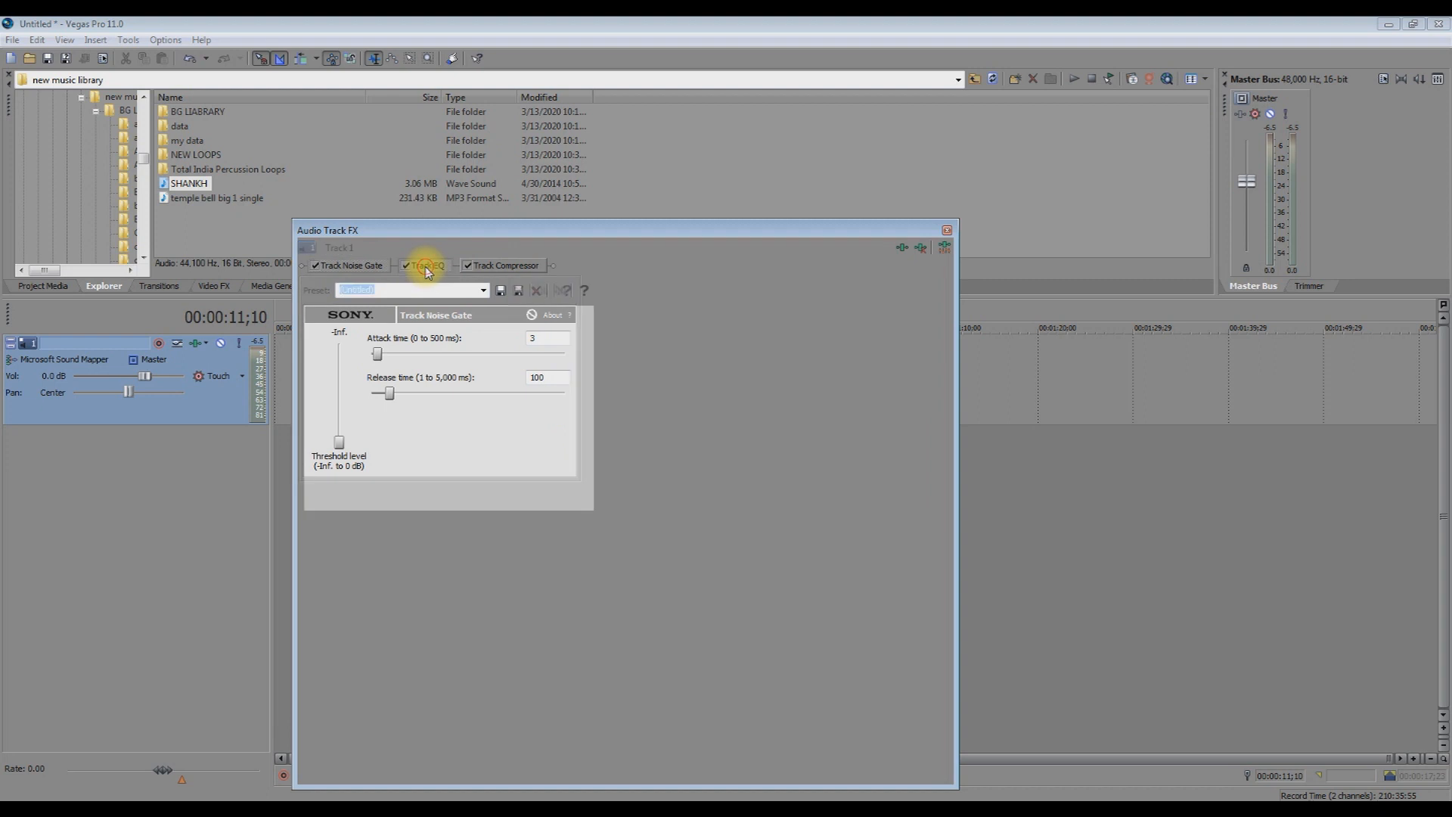
pyautogui.click(490, 266)
pyautogui.click(351, 266)
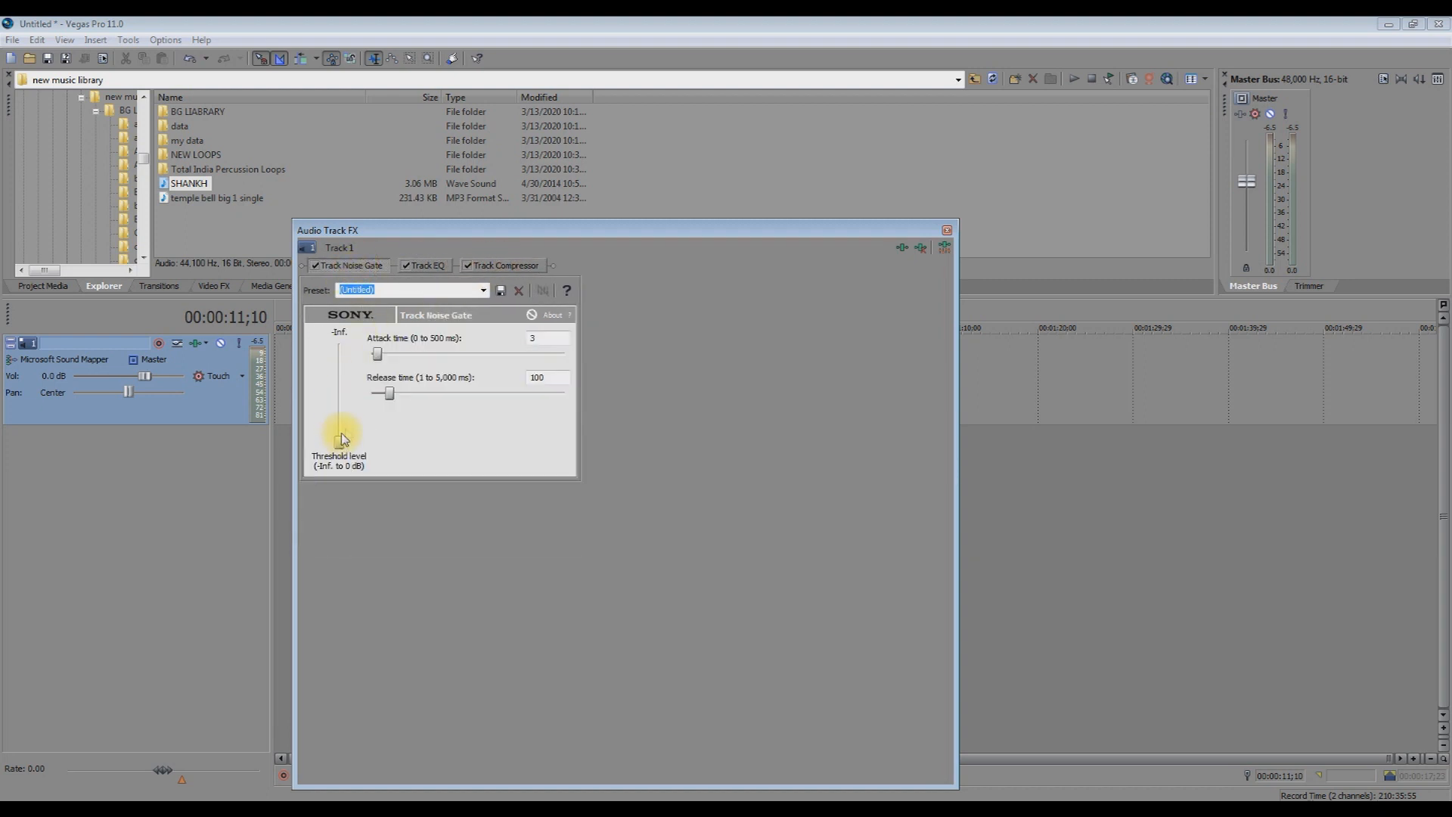
pyautogui.click(428, 266)
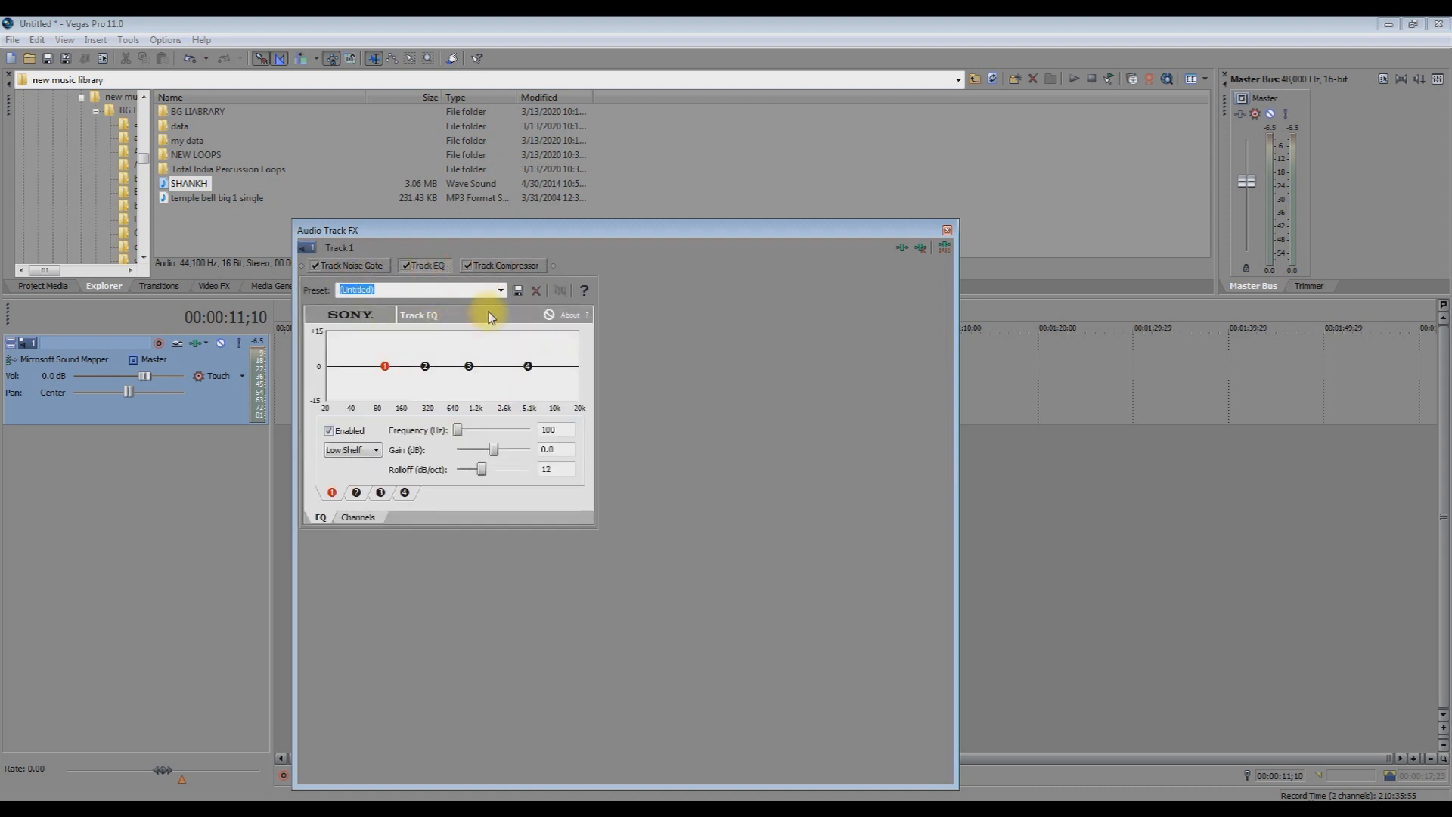
pyautogui.click(498, 266)
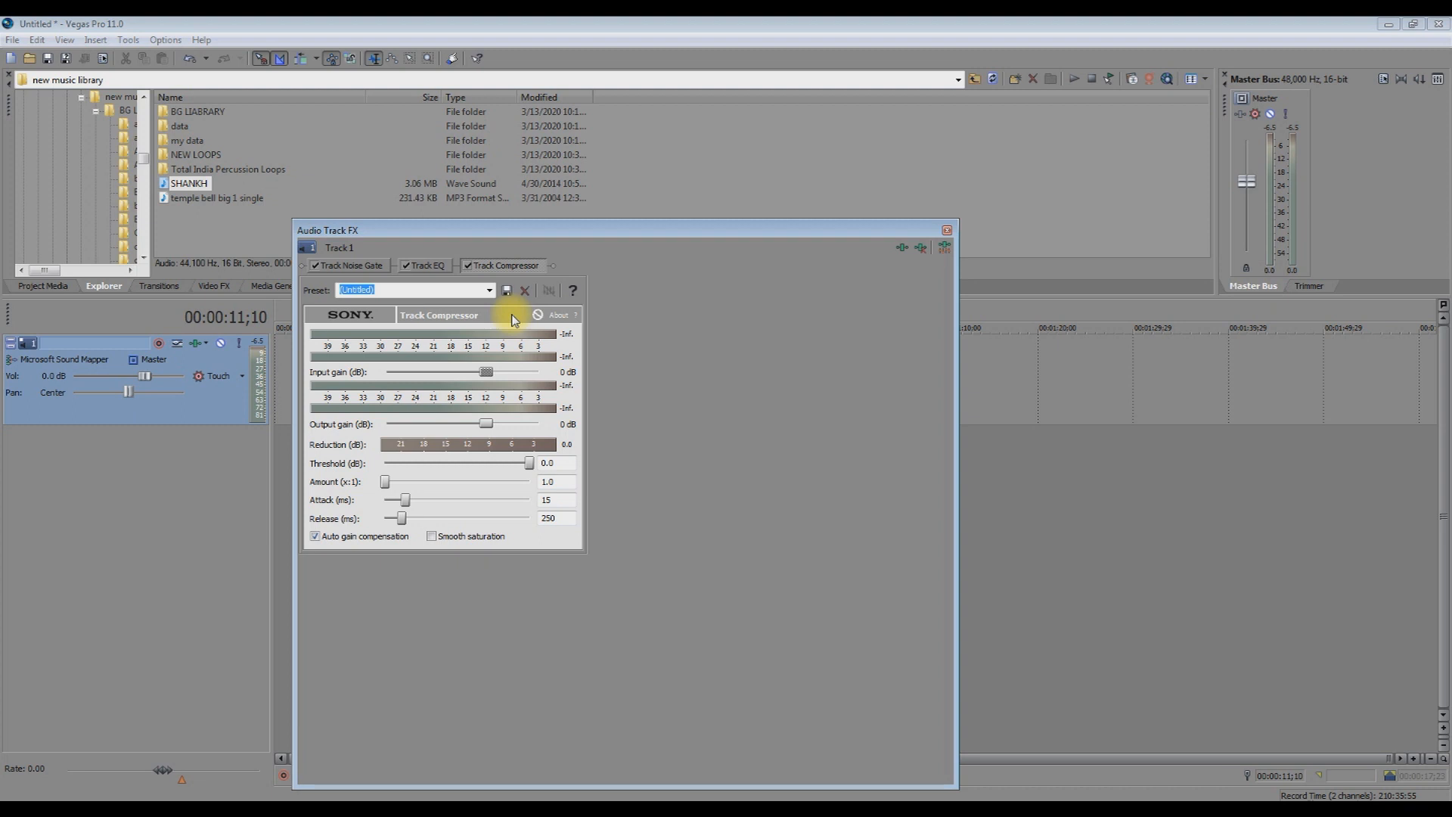
pyautogui.click(947, 230)
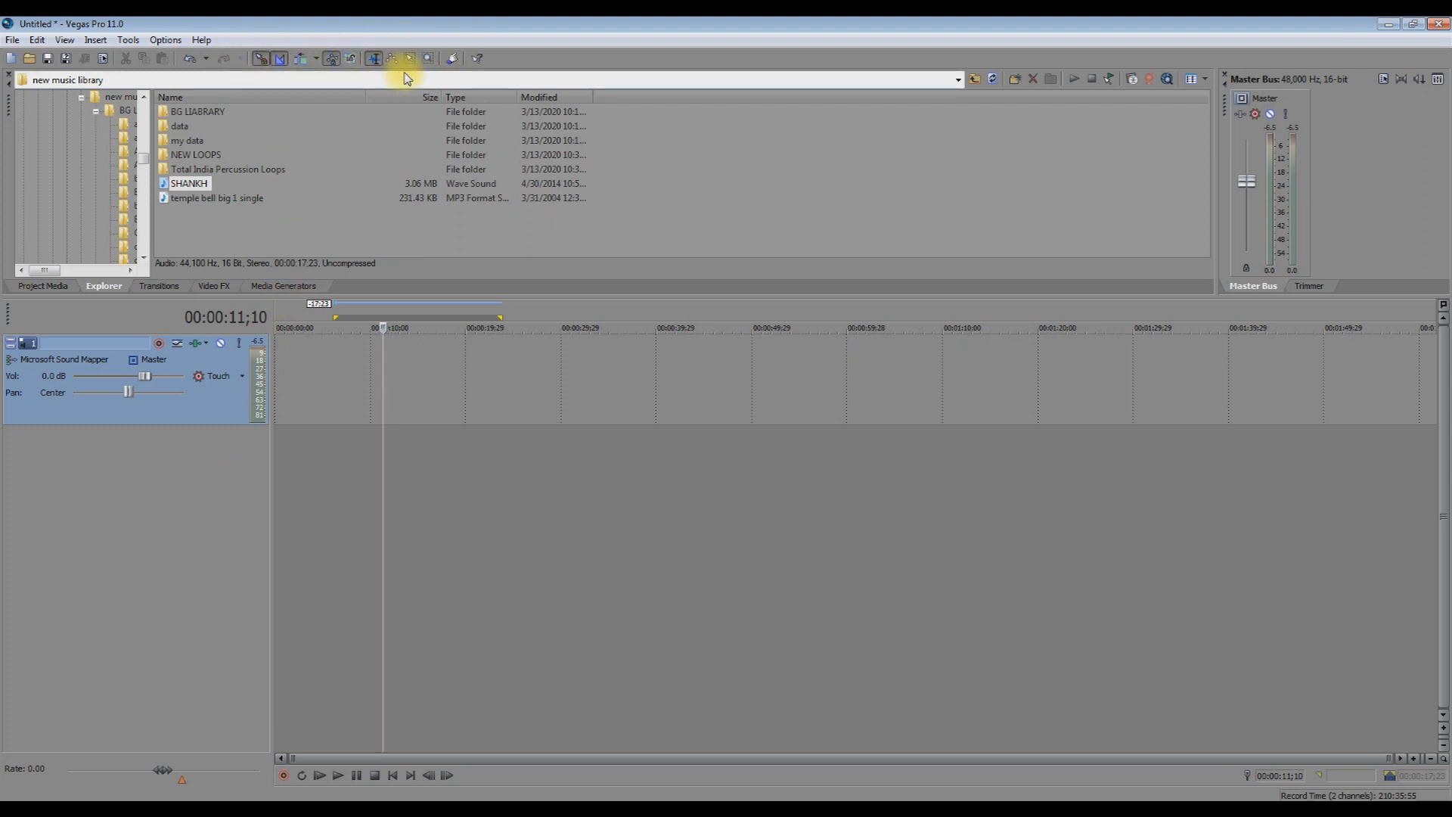
# Toggle Automatic Crossfades and cycle through the envelope and zoom editing tools.
pyautogui.click(277, 61)
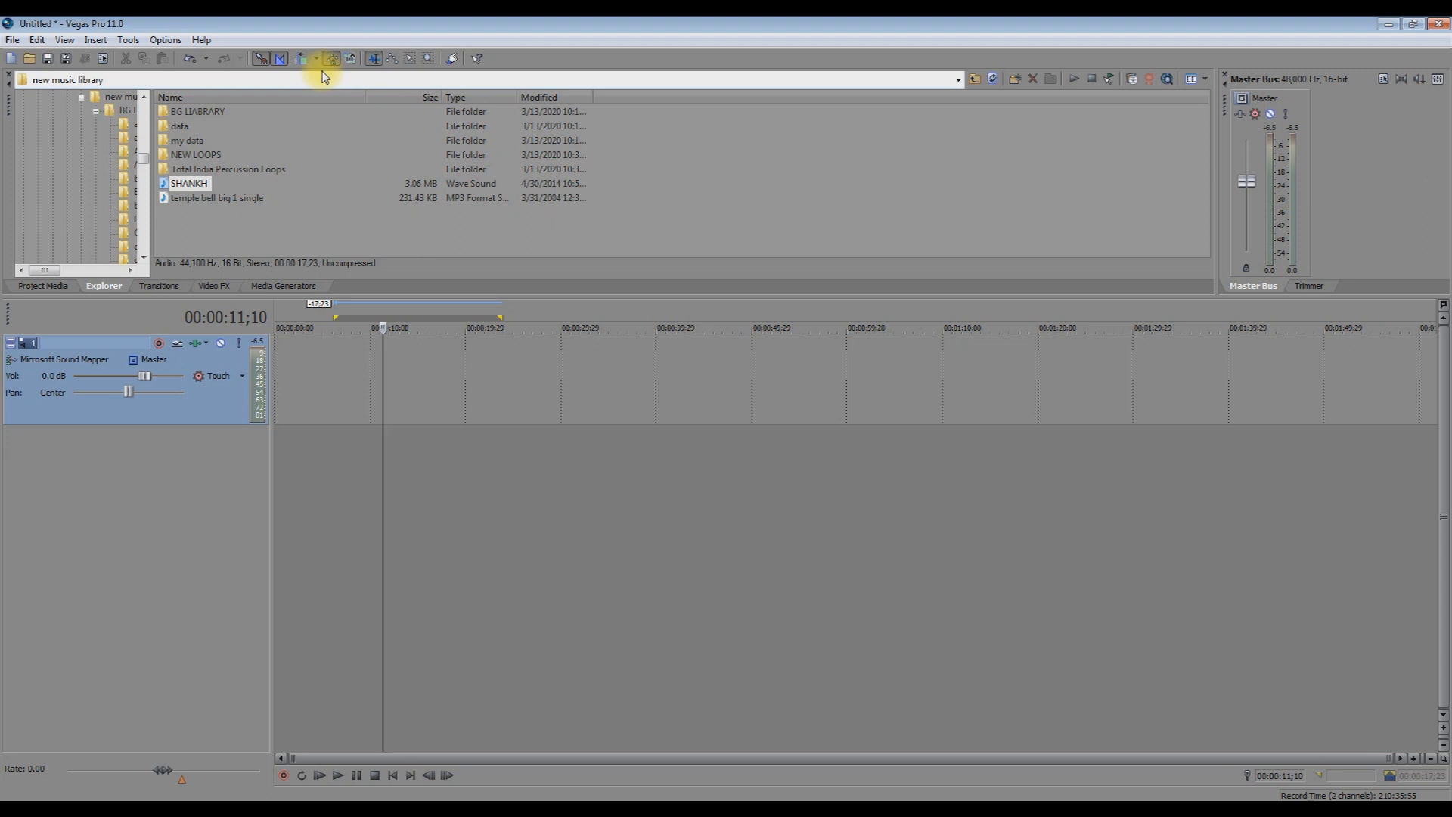
pyautogui.press('d')
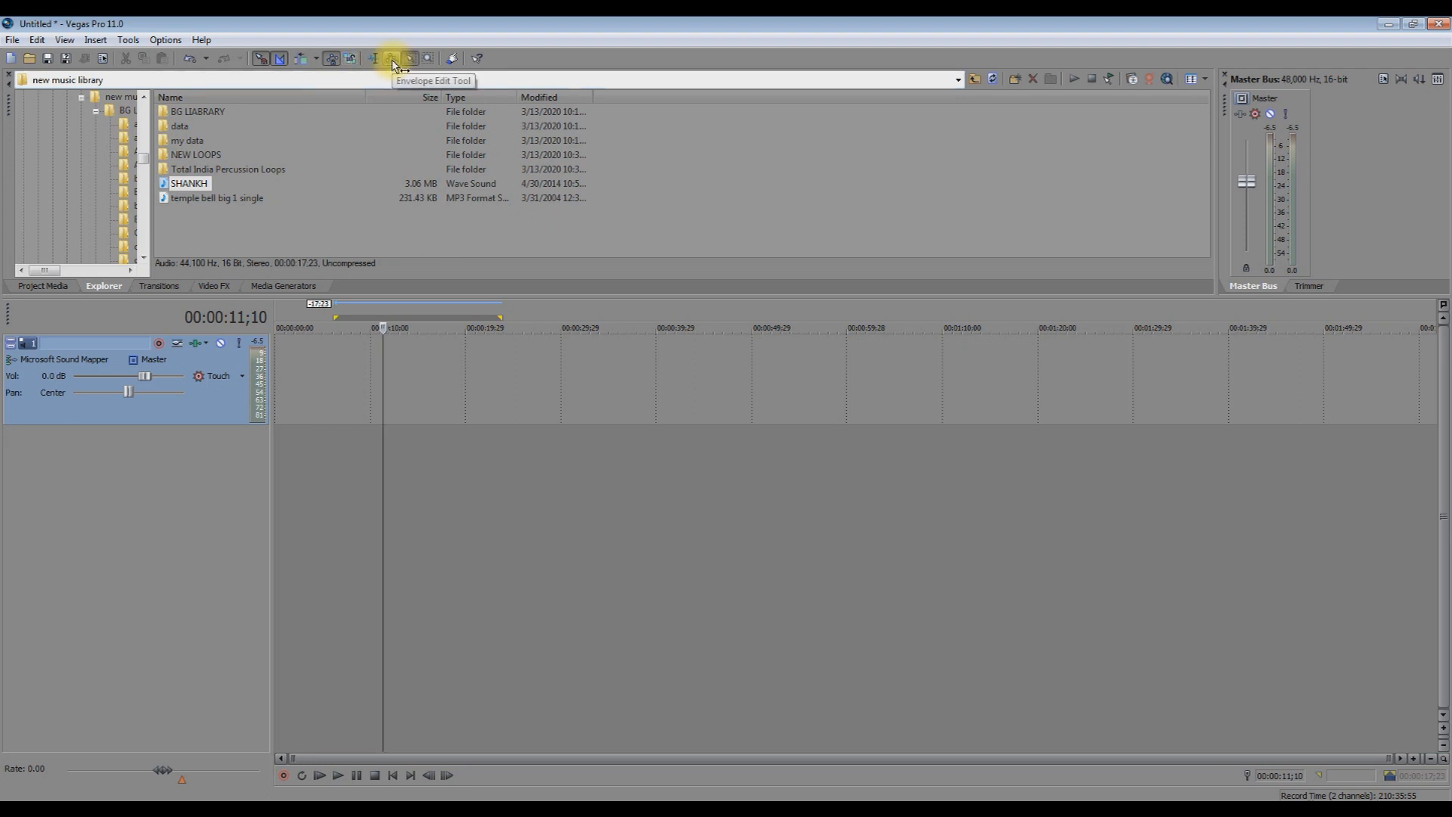
pyautogui.press('d')
pyautogui.press('d')
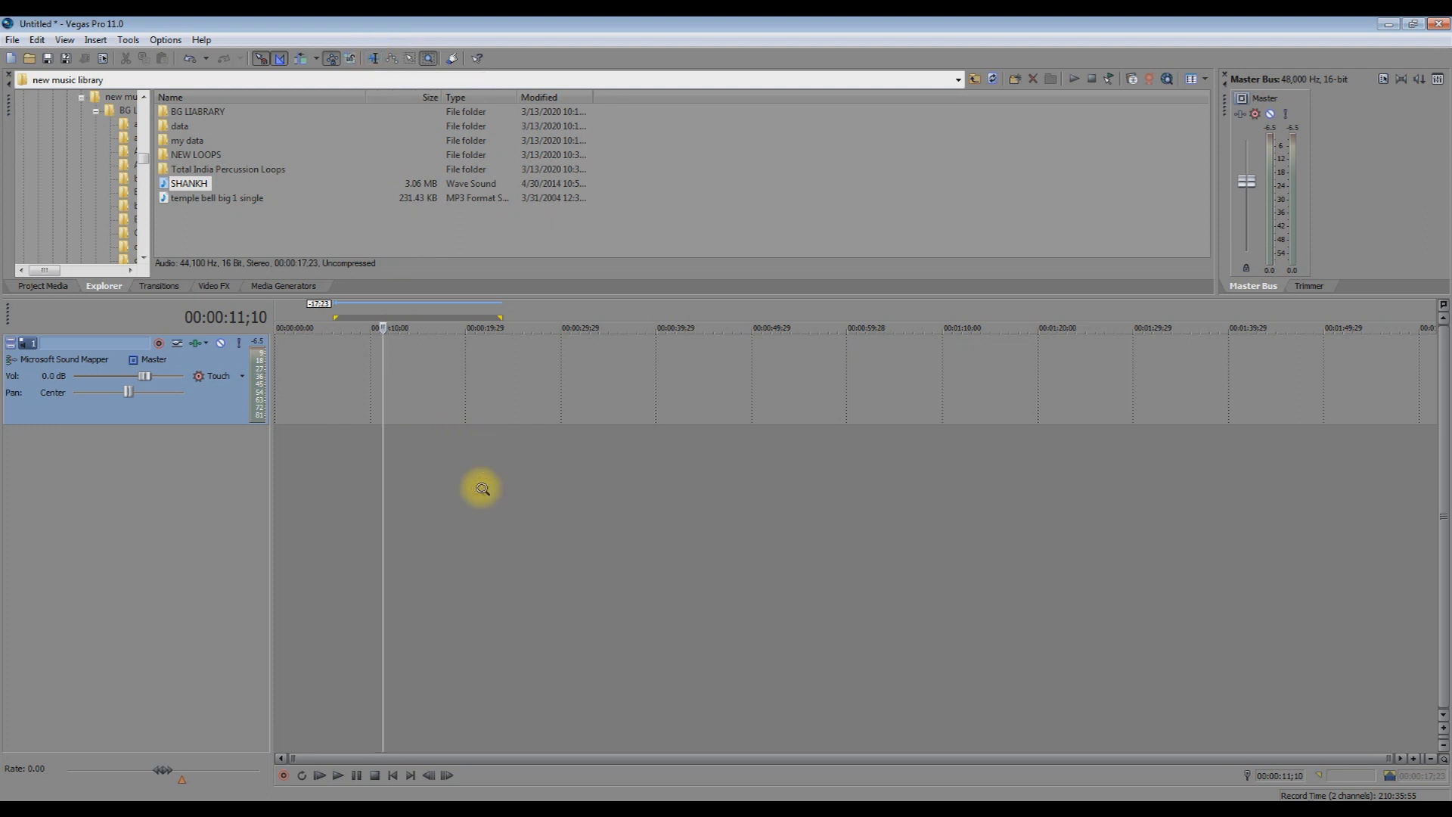
pyautogui.click(426, 60)
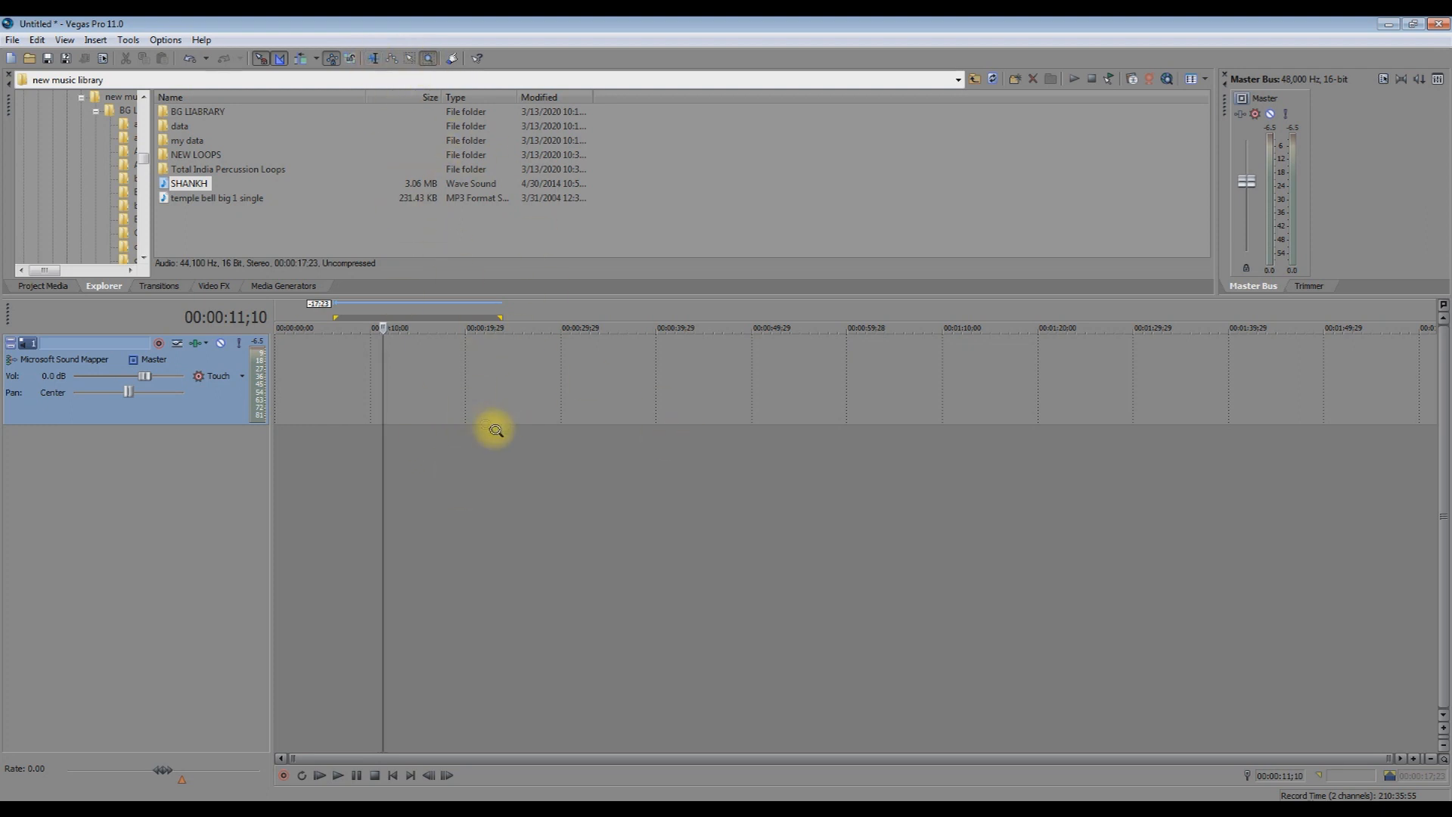
# Return to Normal Edit, set the edit position to 00:00:08;17, and toggle Automatic Crossfades again.
pyautogui.hotkey('ctrl', 'd')
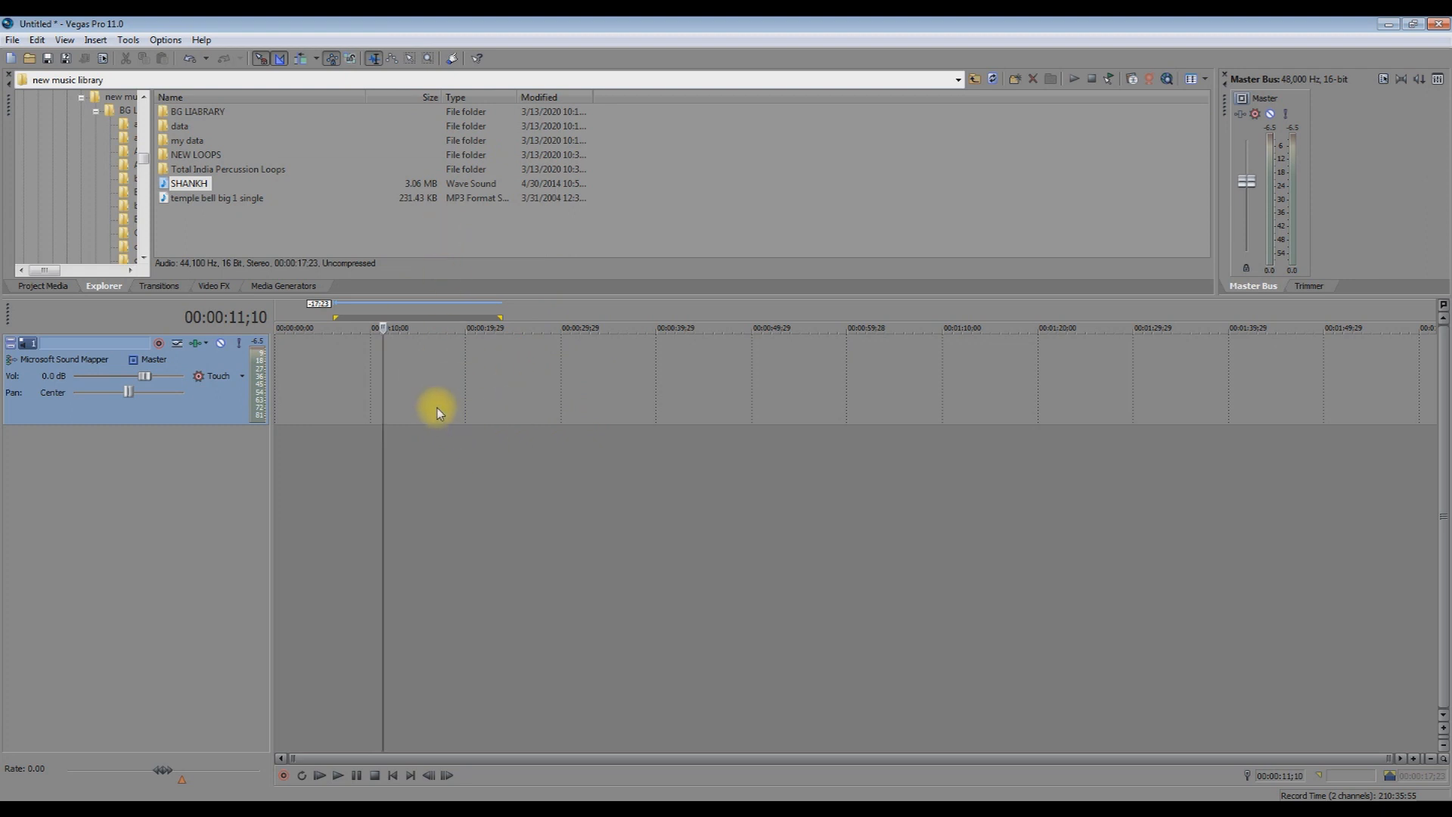
pyautogui.click(356, 372)
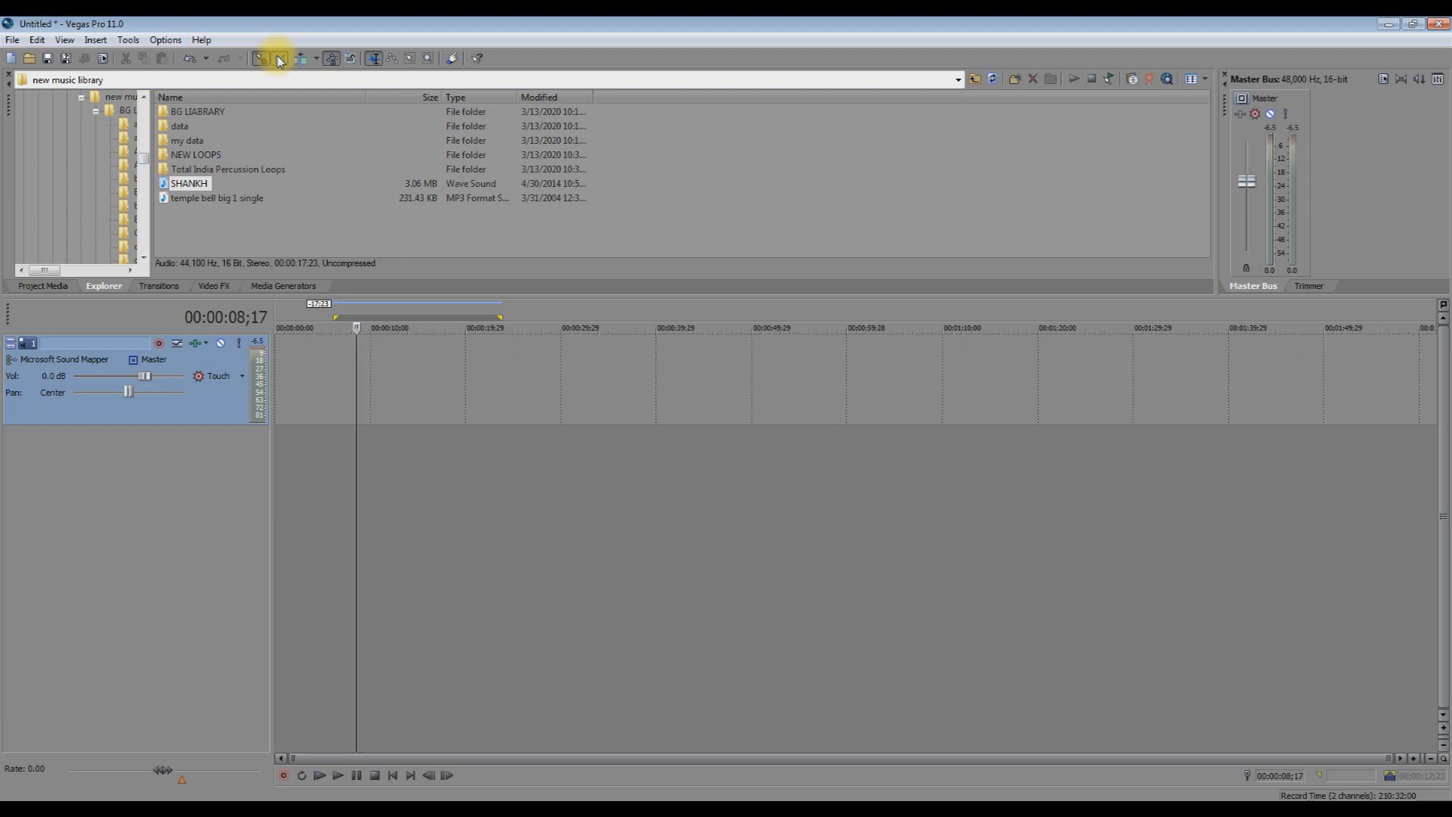
pyautogui.click(280, 61)
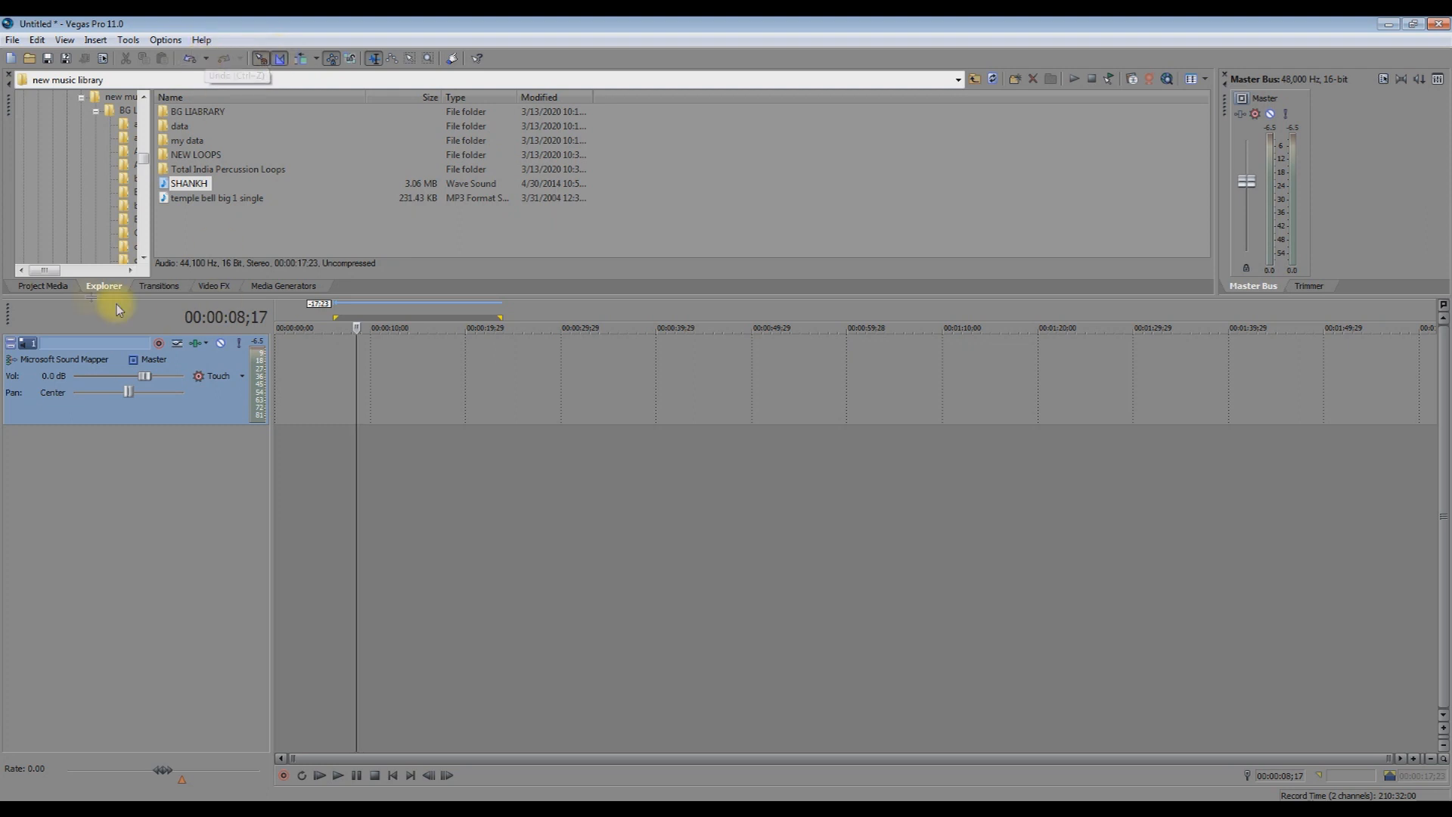